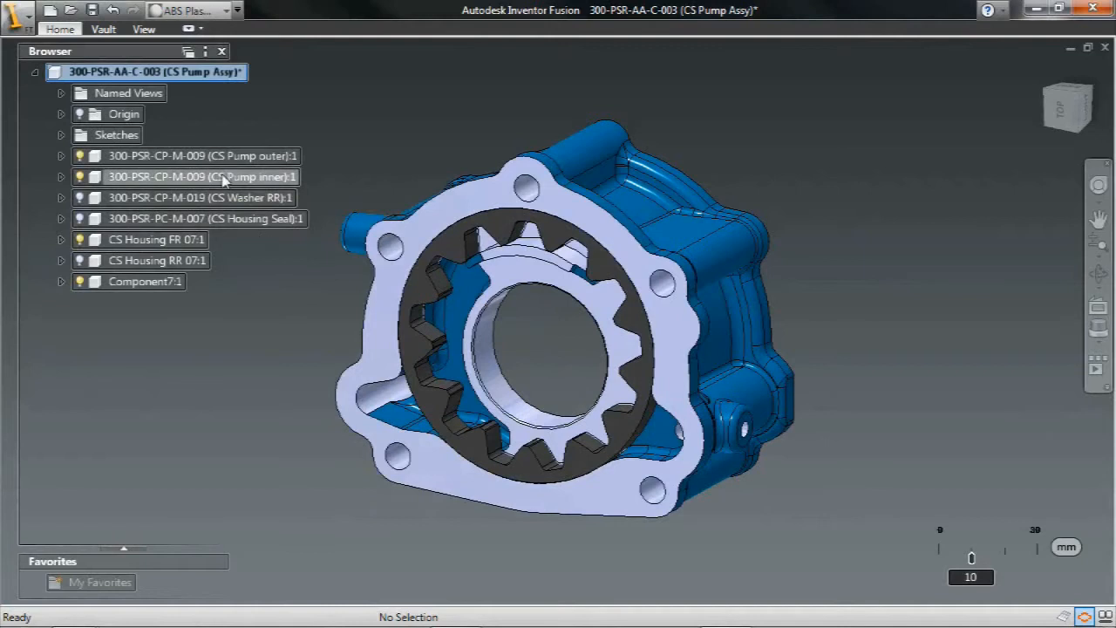
# Activate the CS Pump inner component in the assembly and turn on its origin geometry.
pyautogui.rightClick(224, 177)
pyautogui.click(275, 241)
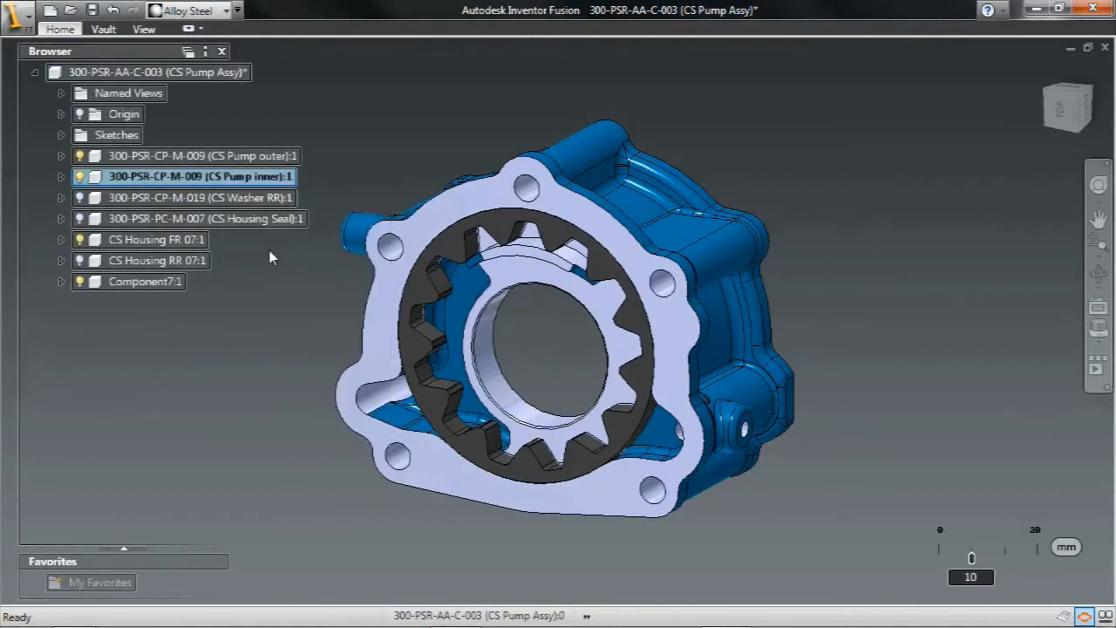
pyautogui.click(61, 177)
pyautogui.click(105, 198)
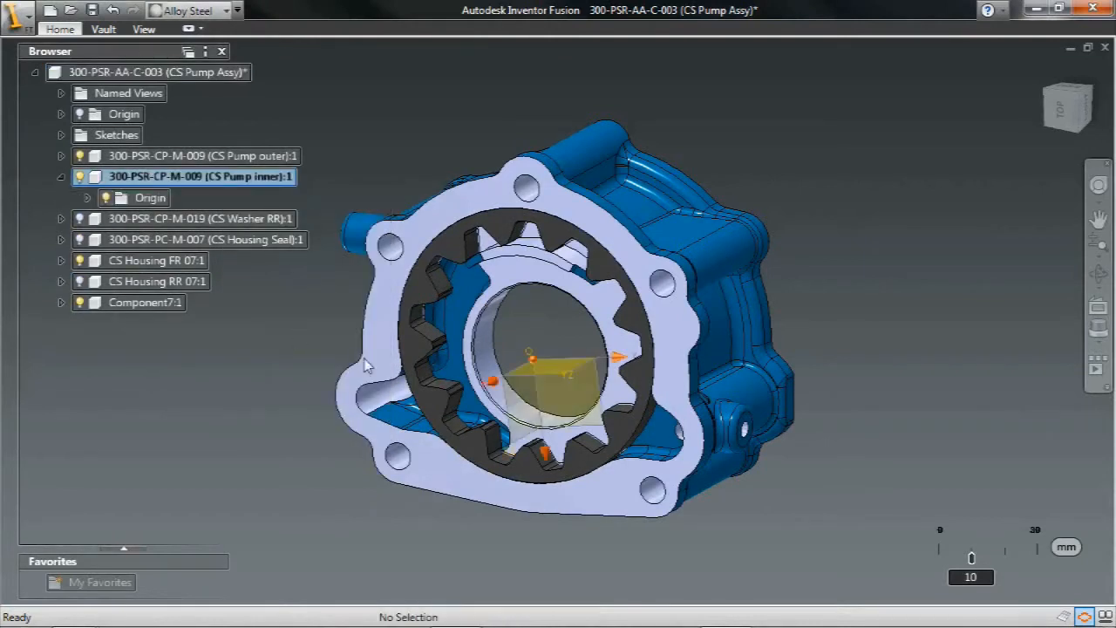
# Start a new sketch on the CS Pump inner component's XY origin plane and isolate that component.
pyautogui.click(563, 392)
pyautogui.rightClick(560, 394)
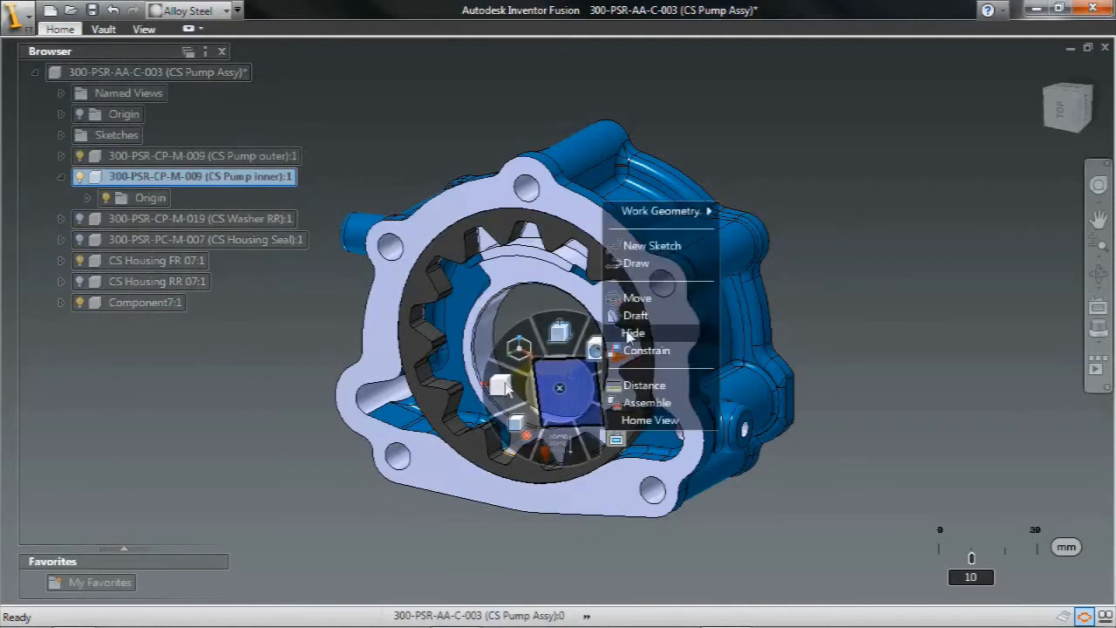
pyautogui.click(652, 245)
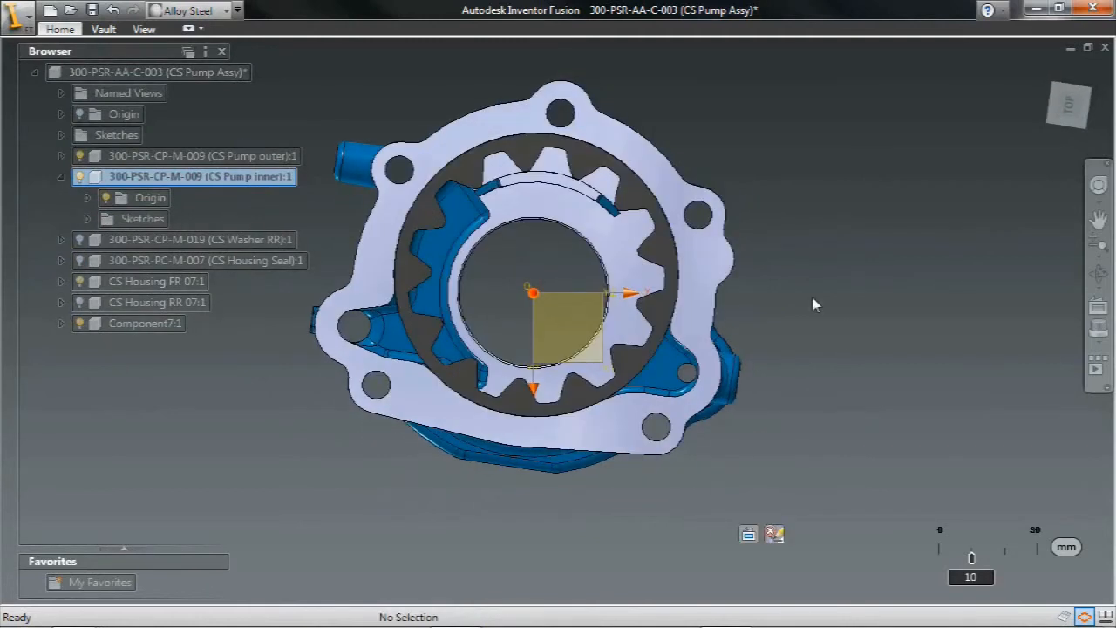
pyautogui.rightClick(244, 177)
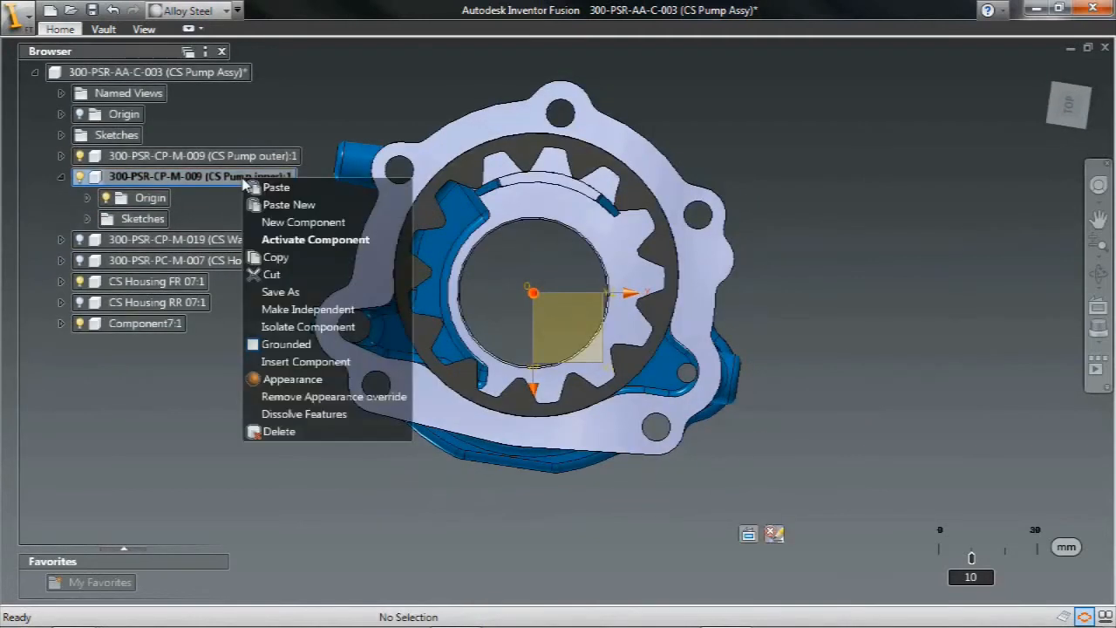
pyautogui.click(290, 325)
# Sketch a circle with a 22.5 mm radius centred on the origin.
pyautogui.rightClick(790, 183)
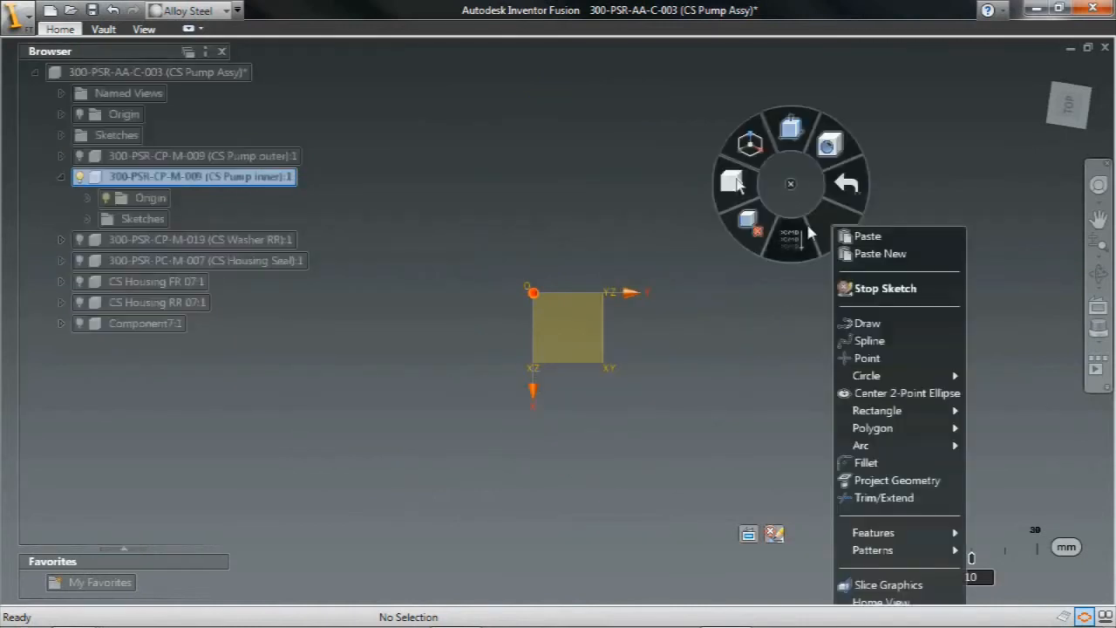
pyautogui.moveTo(892, 375)
pyautogui.click(1022, 385)
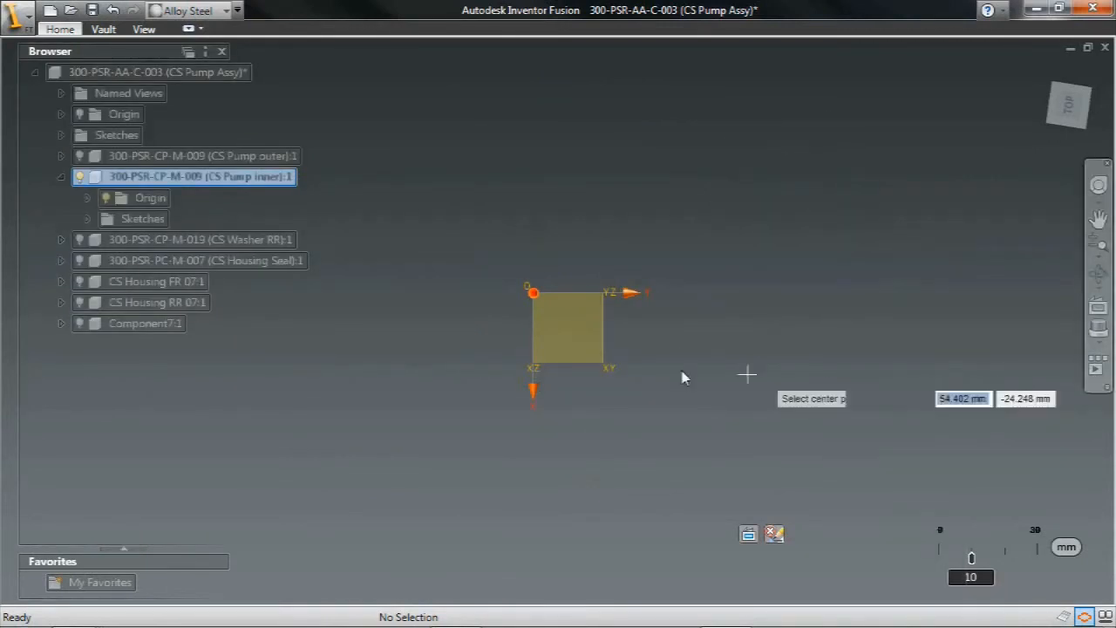
pyautogui.click(533, 293)
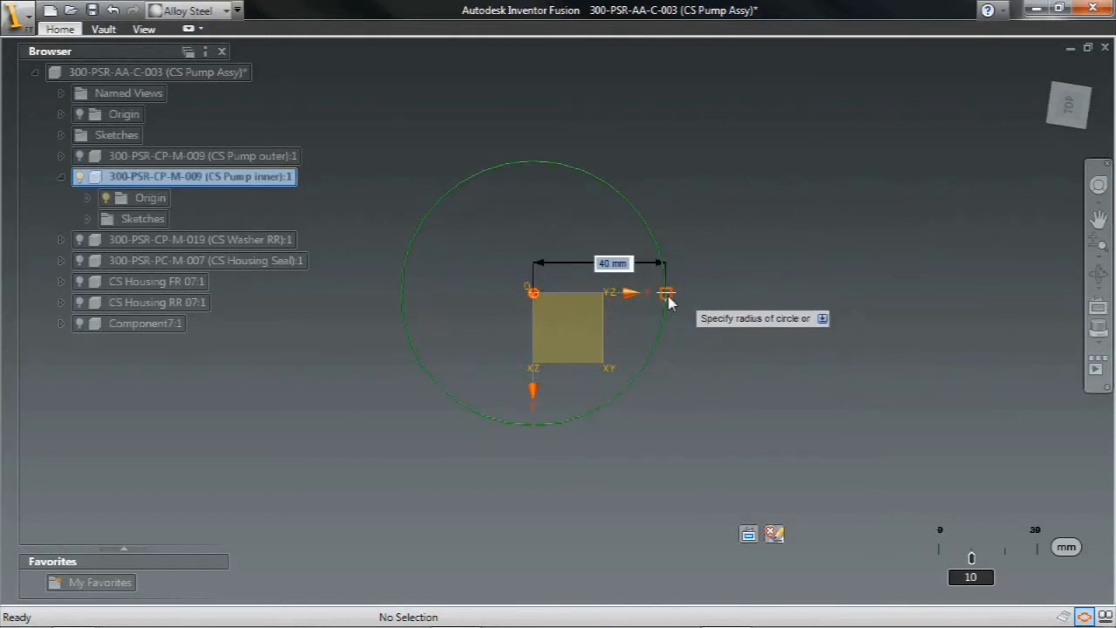
pyautogui.write('22.5')
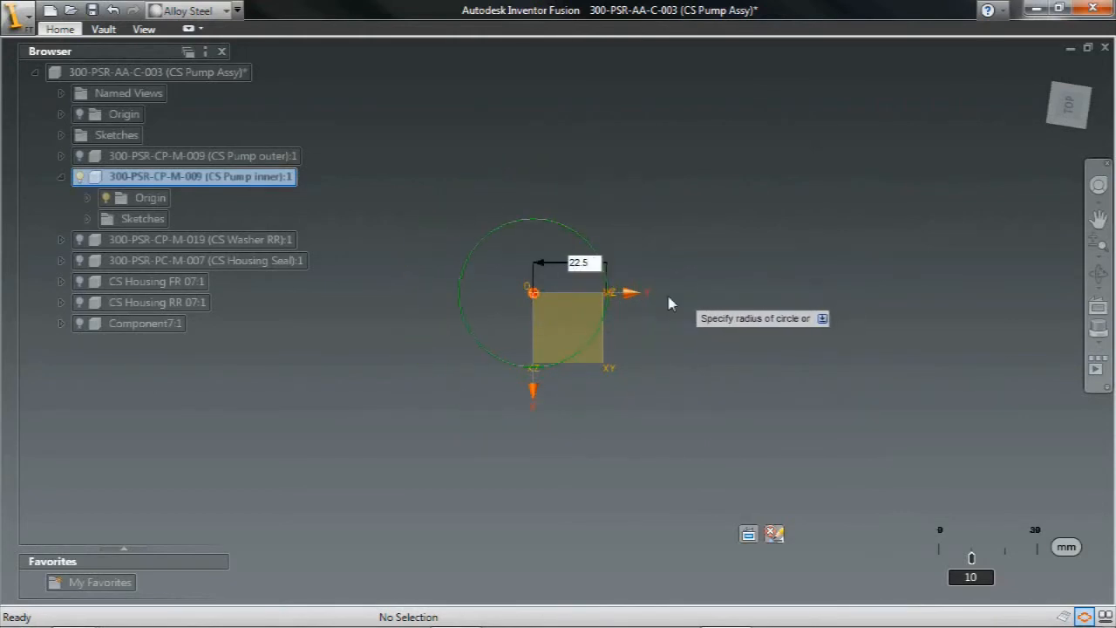
pyautogui.press('Return')
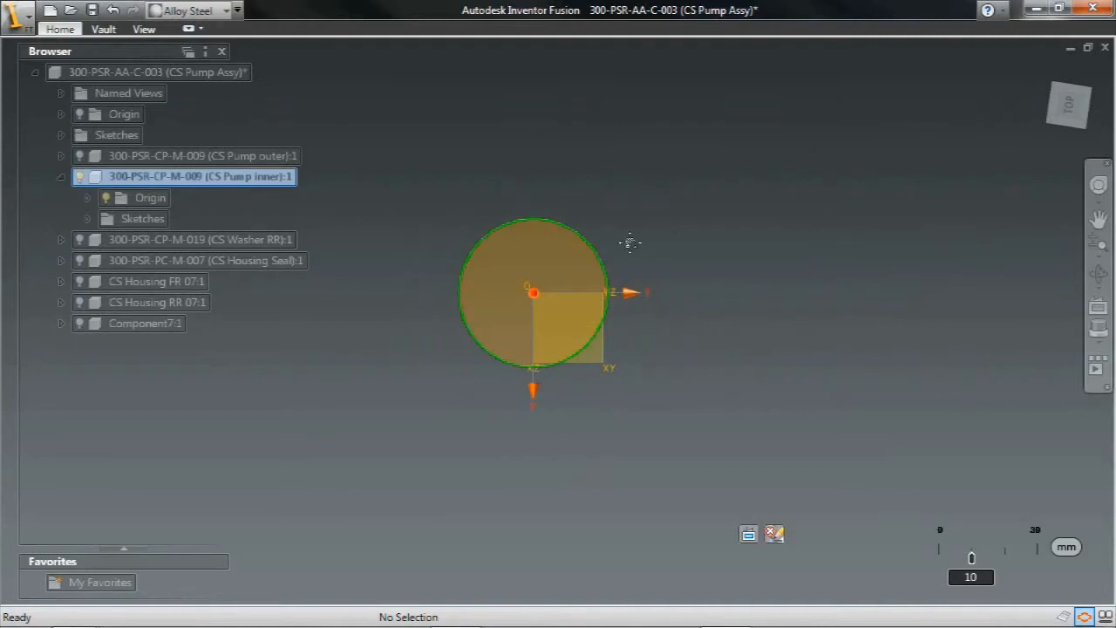
# Sketch a concentric inner circle with a 20.2 mm radius centred on the origin.
pyautogui.moveTo(629, 242); pyautogui.dragTo(680, 277, button='middle')
pyautogui.scroll(4, 684, 250)
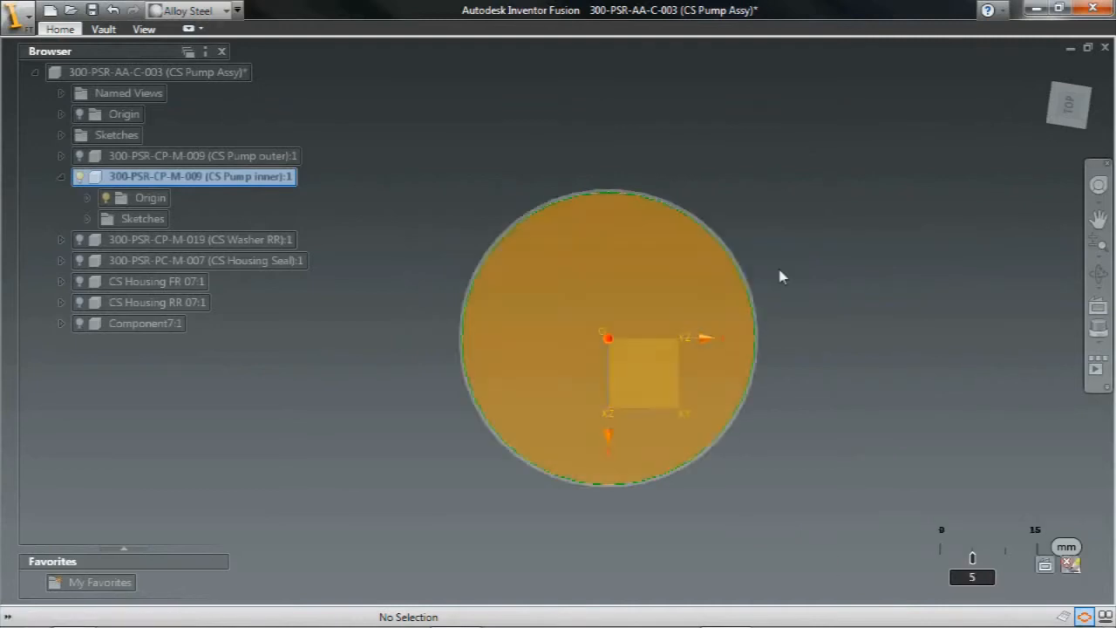
pyautogui.press('c')
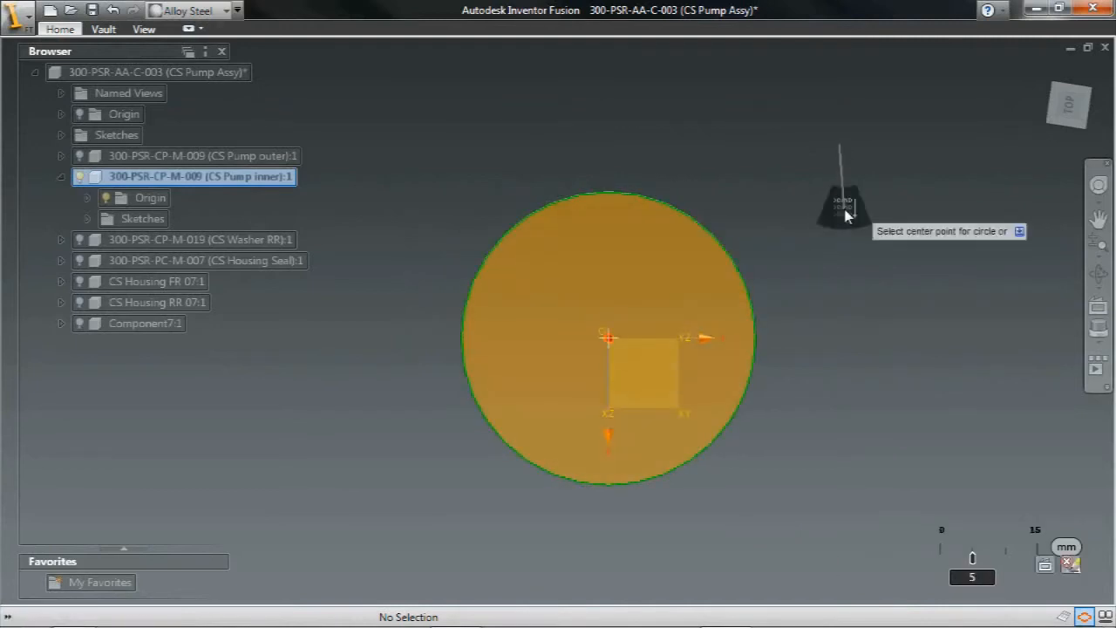
pyautogui.click(607, 342)
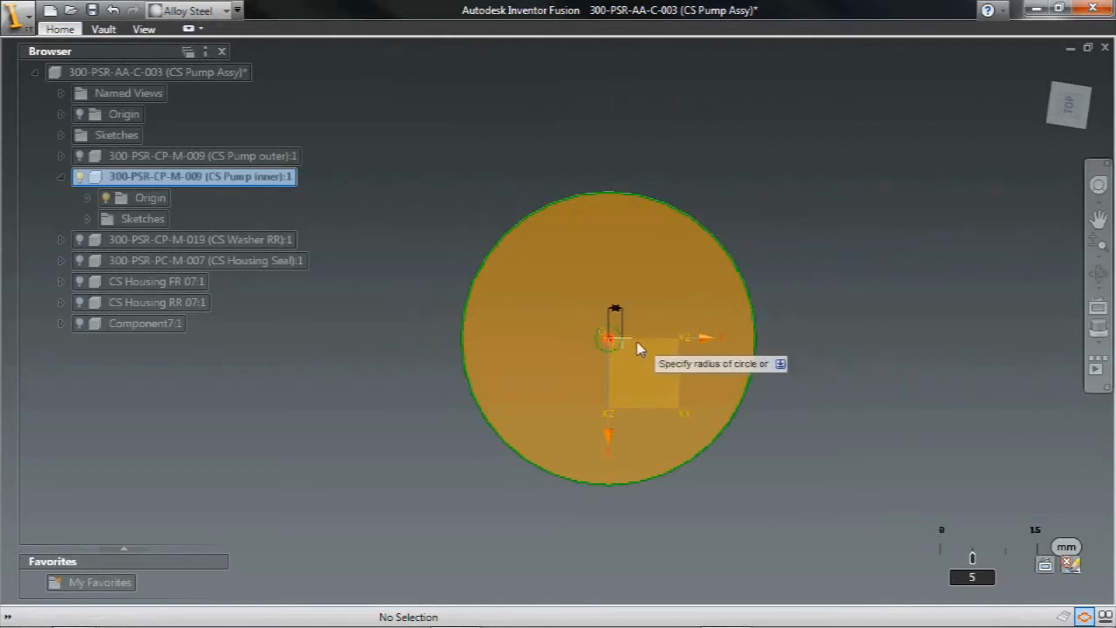
pyautogui.write('20.2')
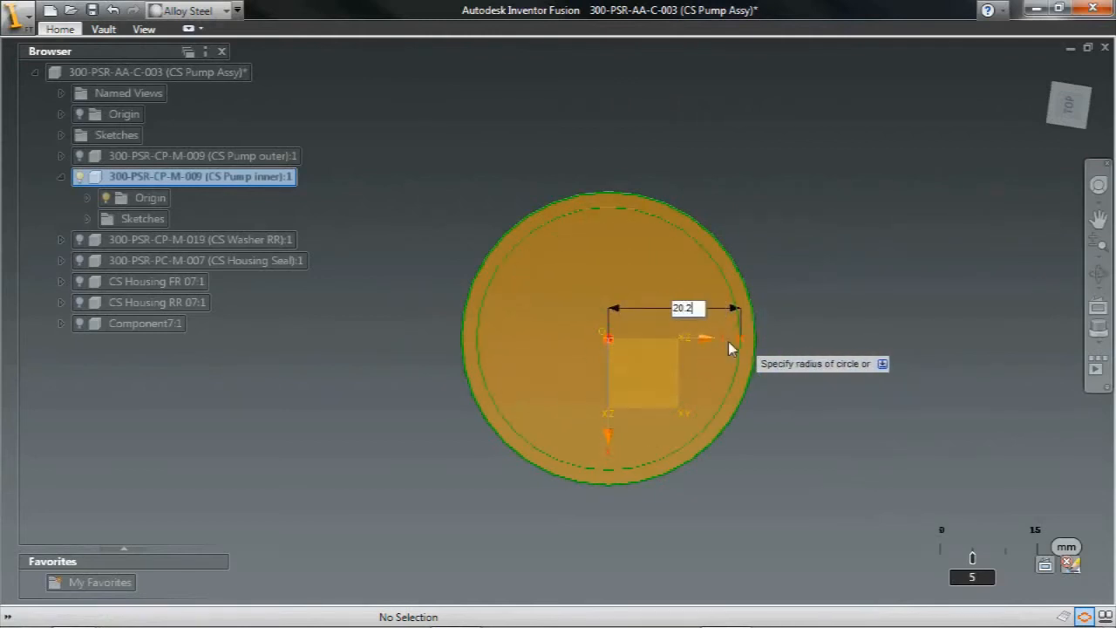
pyautogui.press('Tab')
pyautogui.press('Return')
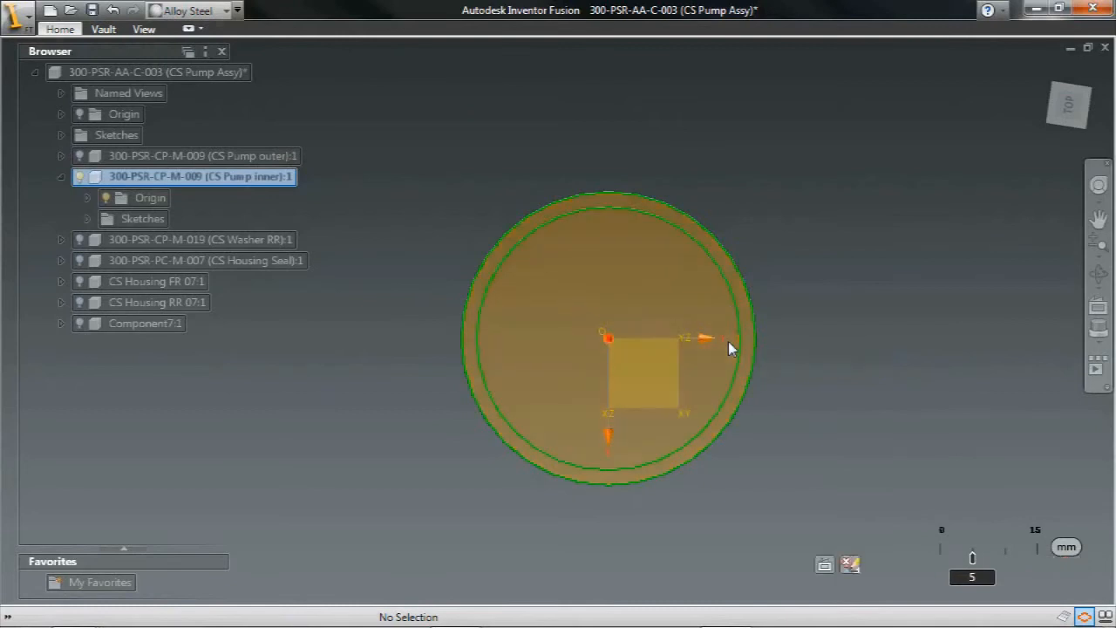
# Extrude the ring profile between the two circles symmetrically with a distance of 19.5/2 mm.
pyautogui.press('F4')
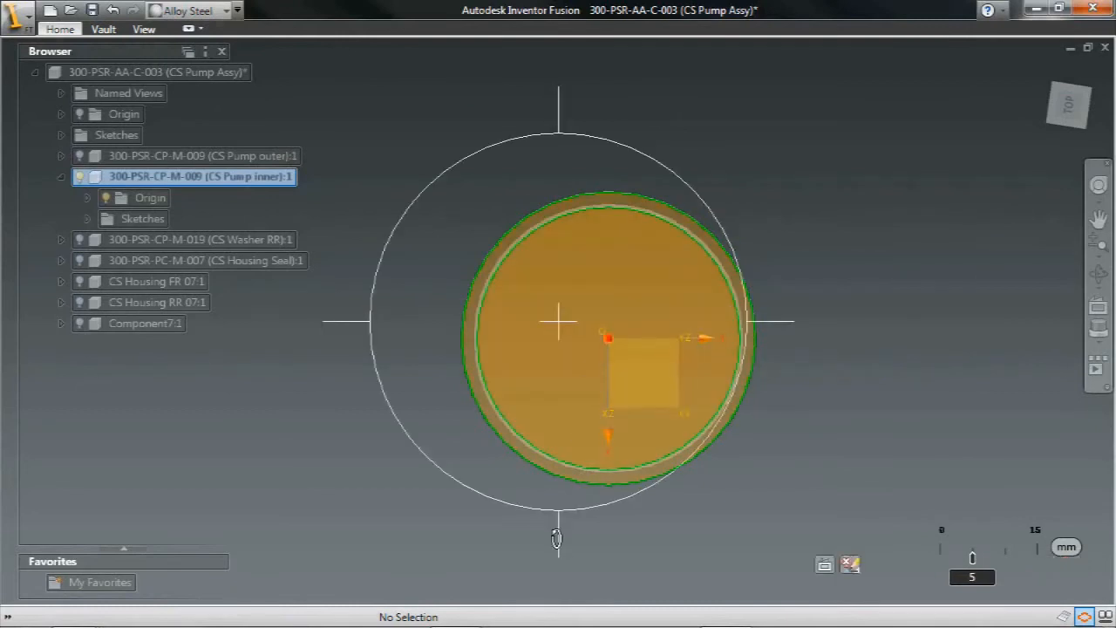
pyautogui.moveTo(559, 538); pyautogui.dragTo(551, 263)
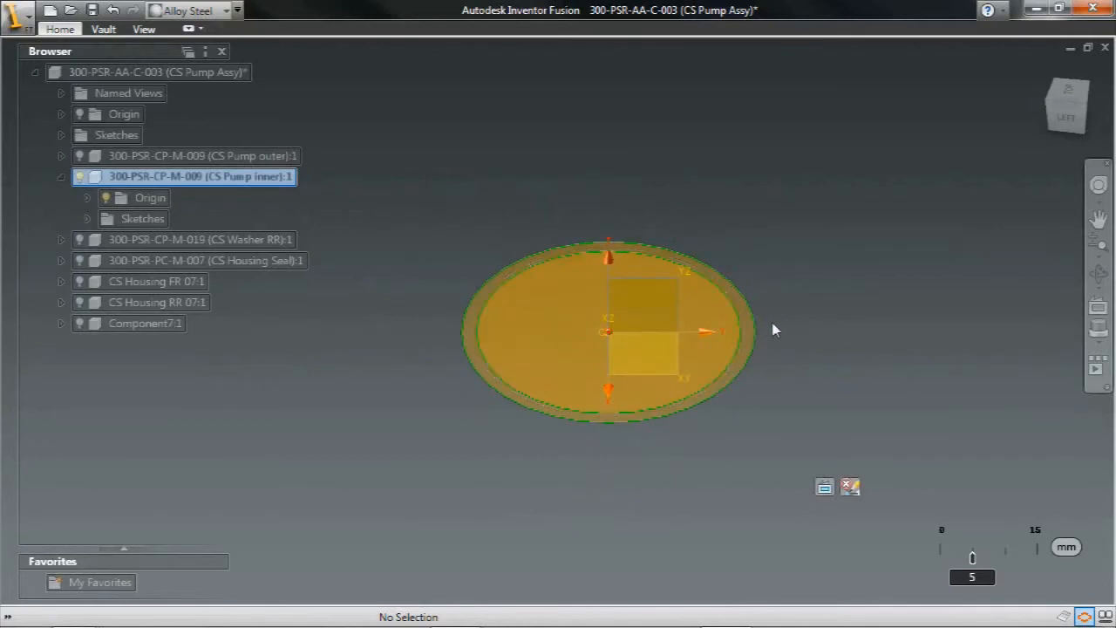
pyautogui.click(753, 340)
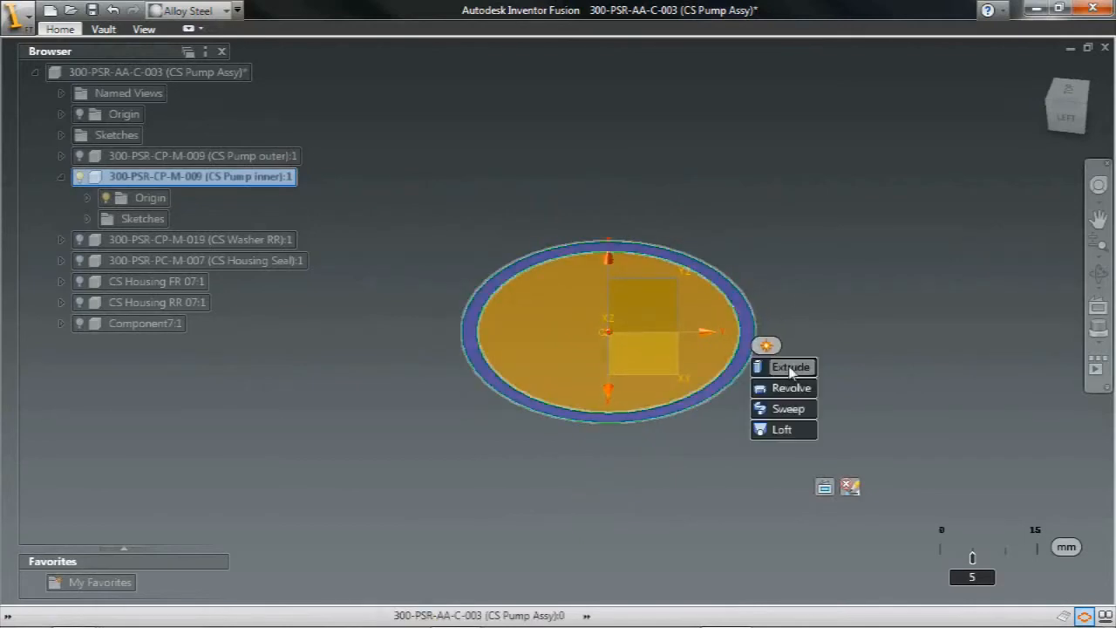
pyautogui.click(792, 367)
pyautogui.click(843, 361)
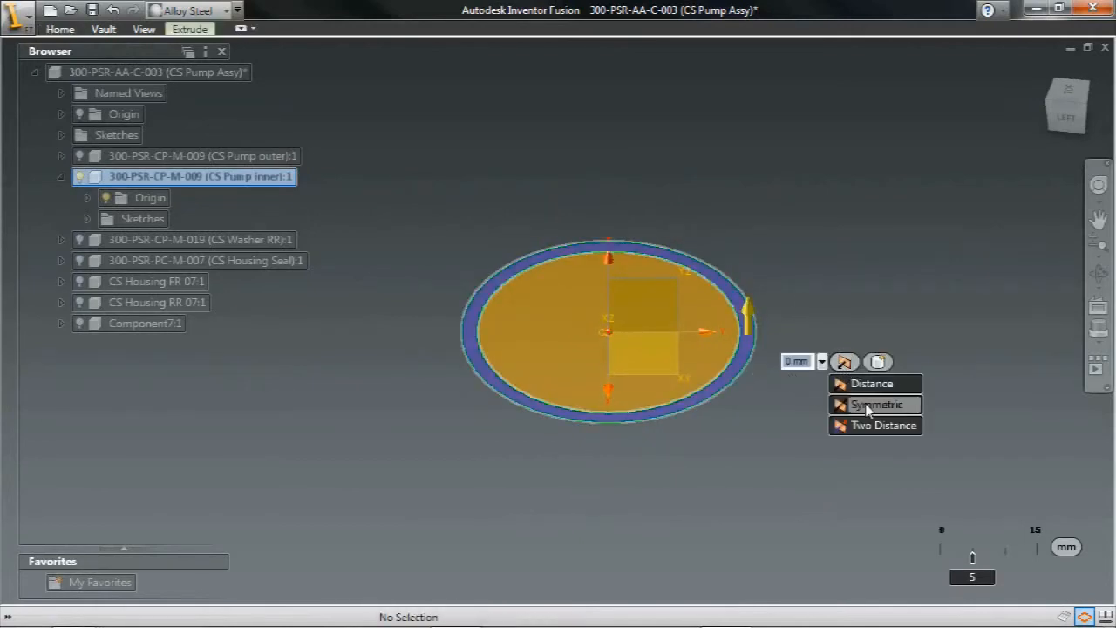
pyautogui.moveTo(749, 323); pyautogui.dragTo(749, 299)
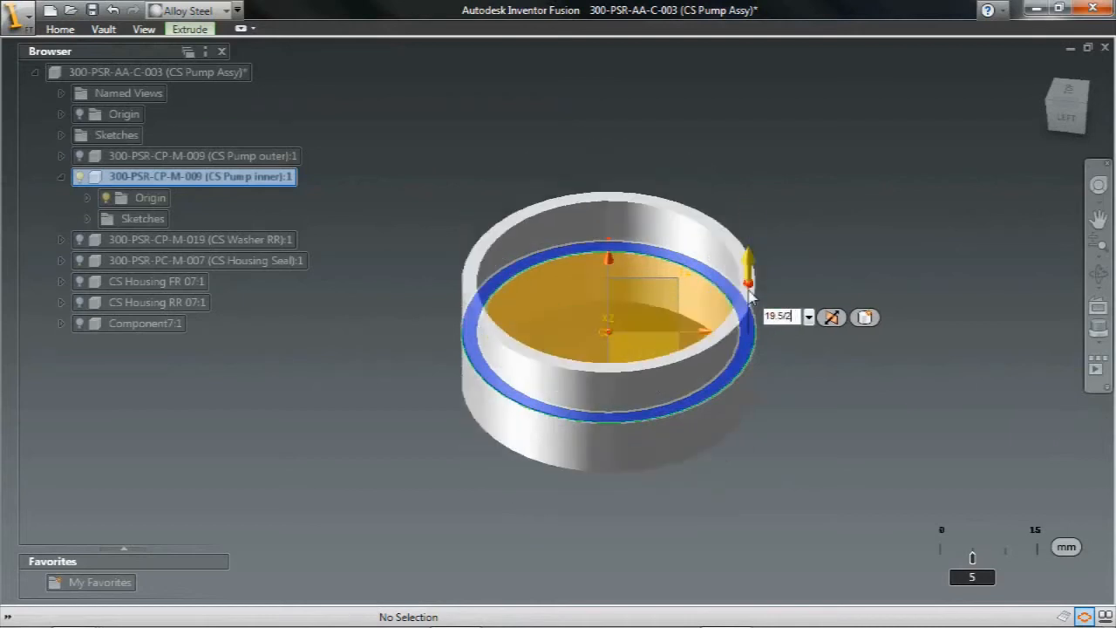
pyautogui.press('Tab')
pyautogui.press('Return')
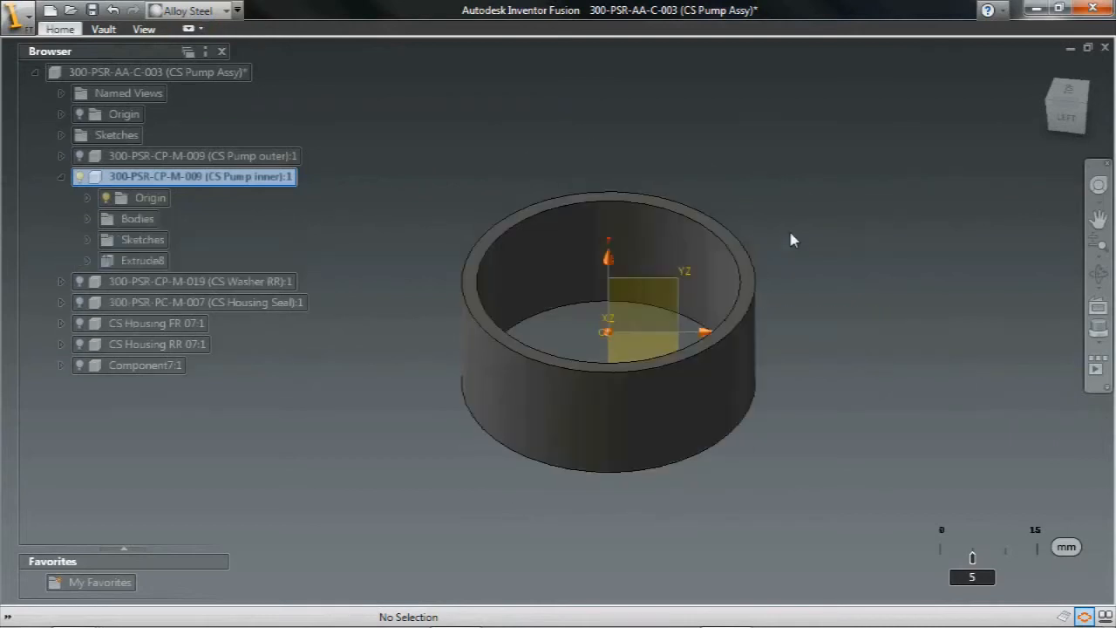
# Start a new sketch on the XY origin plane of the CS Pump inner component.
pyautogui.click(88, 197)
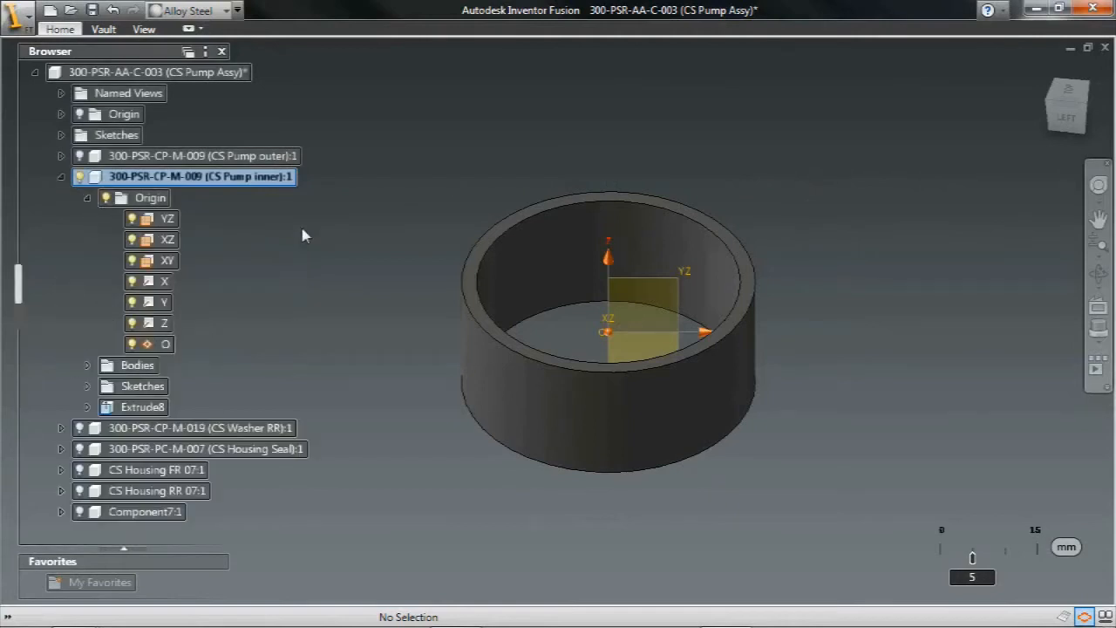
pyautogui.scroll(3, 786, 159)
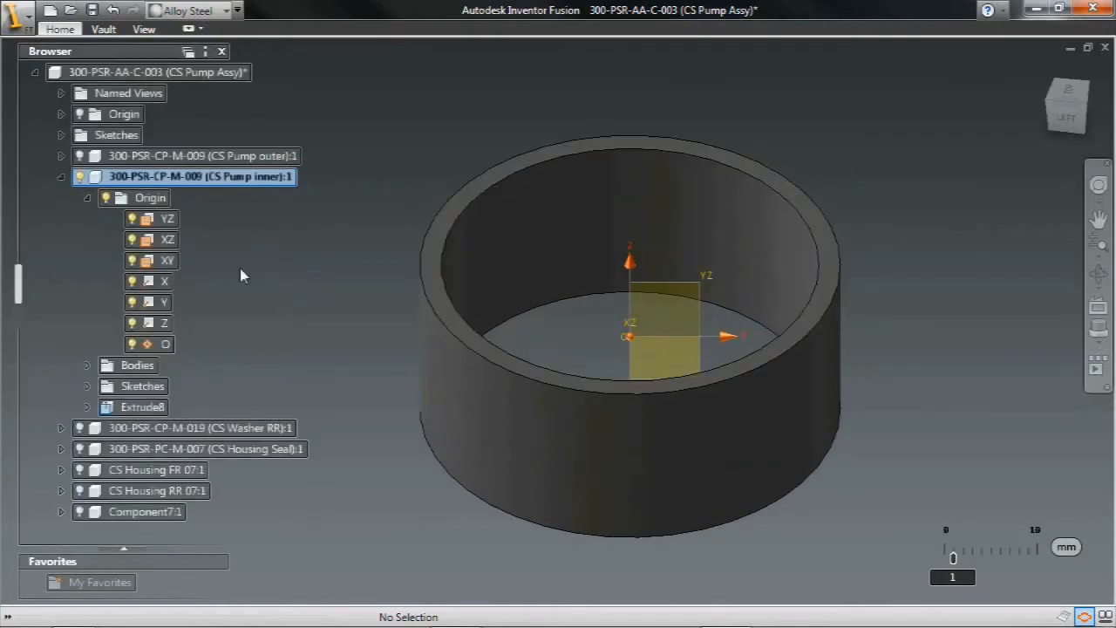
pyautogui.rightClick(351, 104)
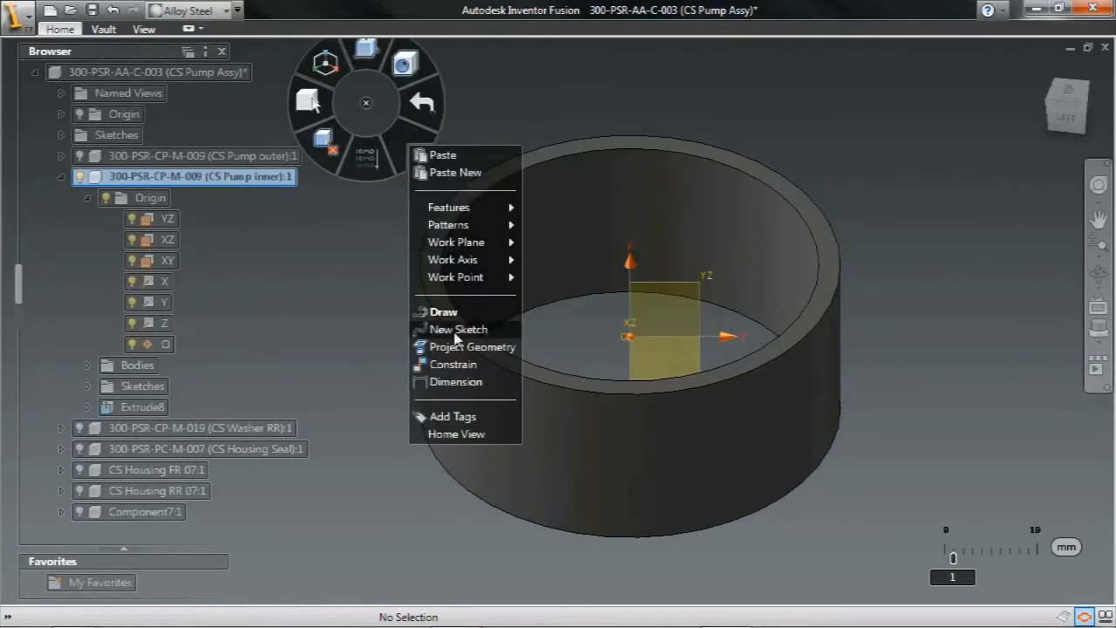
pyautogui.click(455, 328)
pyautogui.click(166, 260)
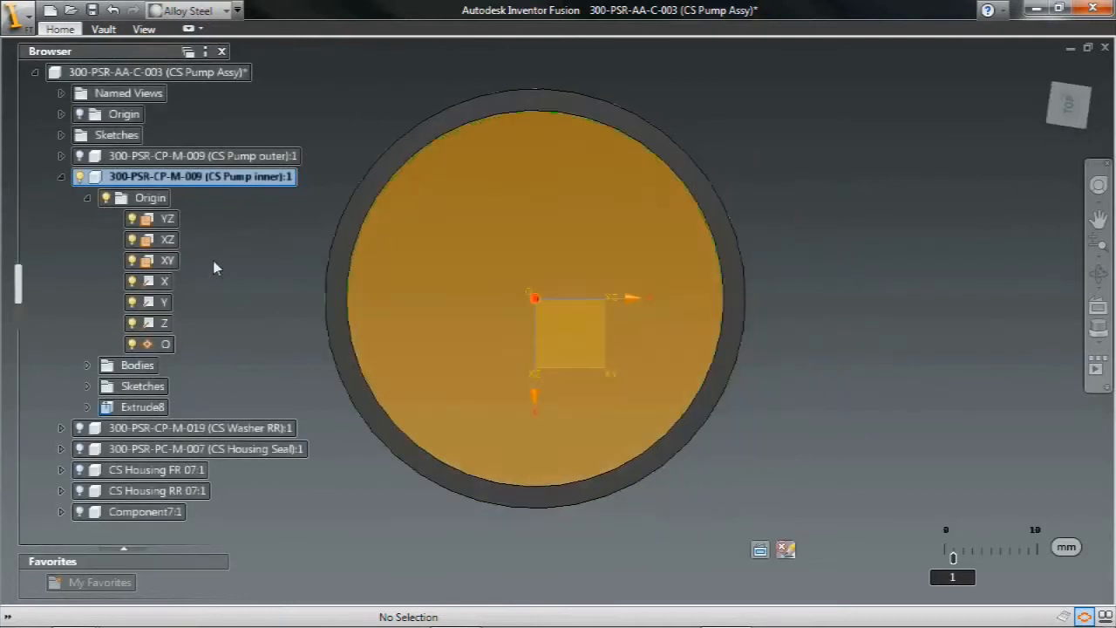
# Show the assembly's Sketch1, project its large outer circle into the current sketch, and finish the projection.
pyautogui.click(61, 135)
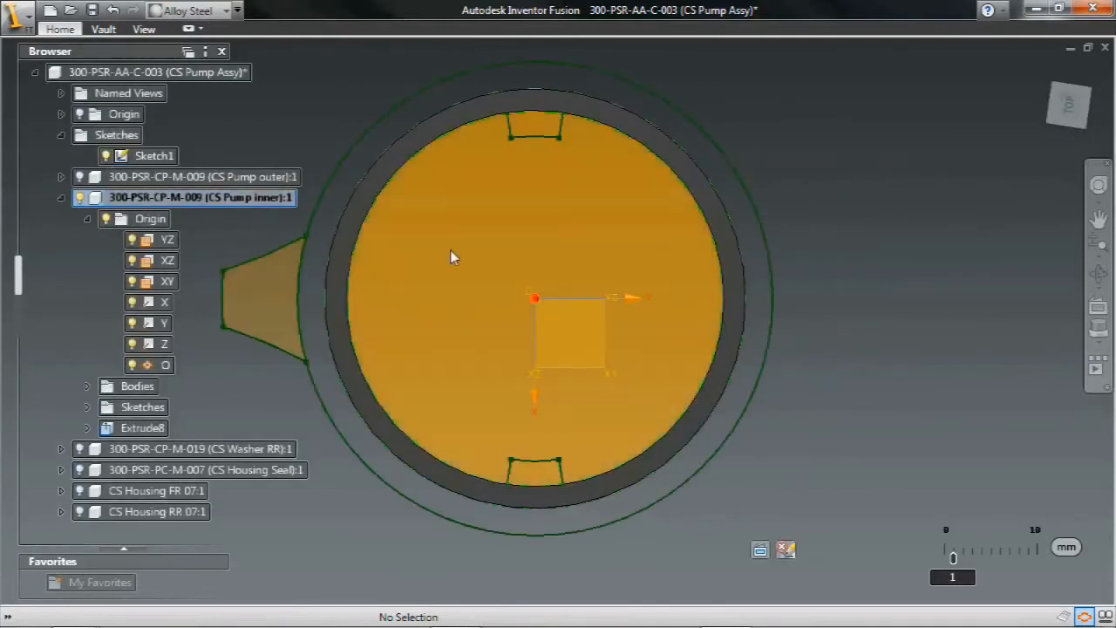
pyautogui.rightClick(860, 190)
pyautogui.click(959, 486)
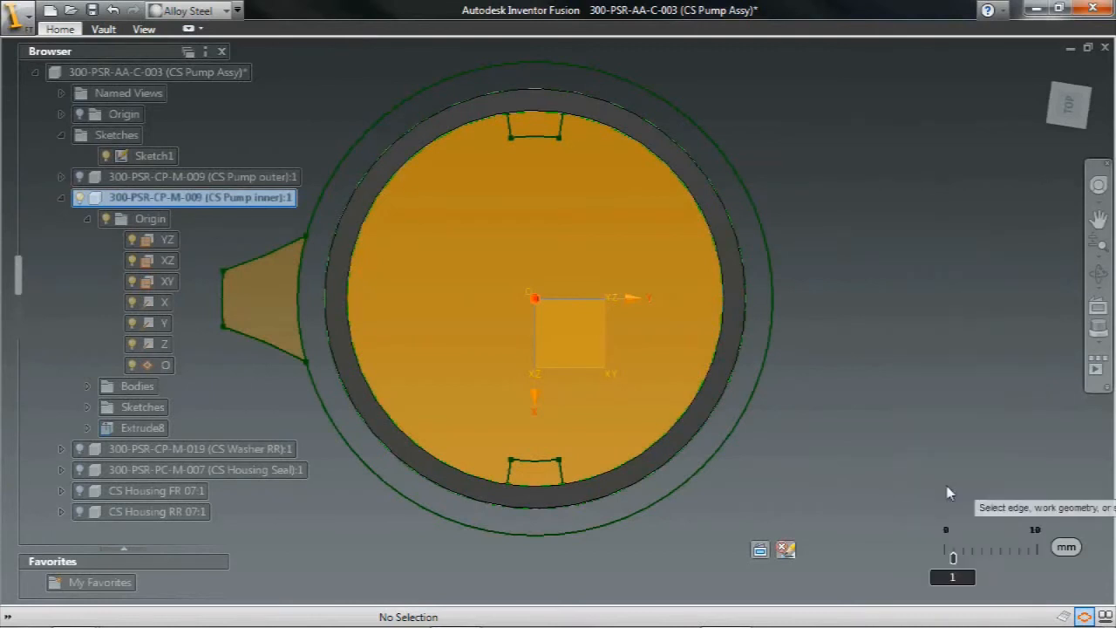
pyautogui.click(766, 351)
pyautogui.rightClick(869, 272)
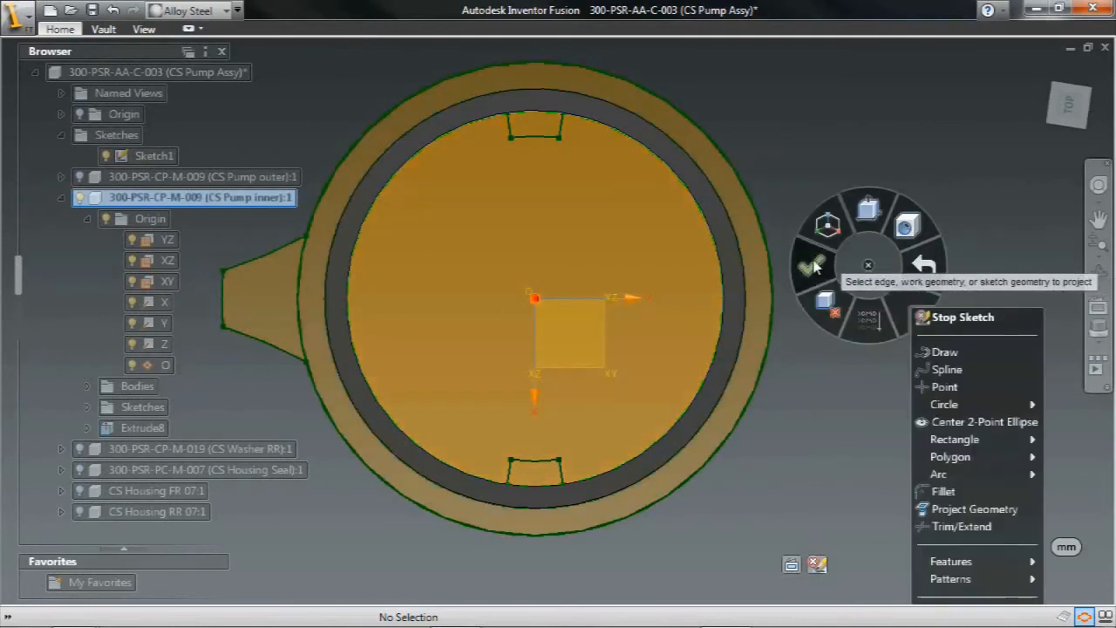
pyautogui.click(827, 313)
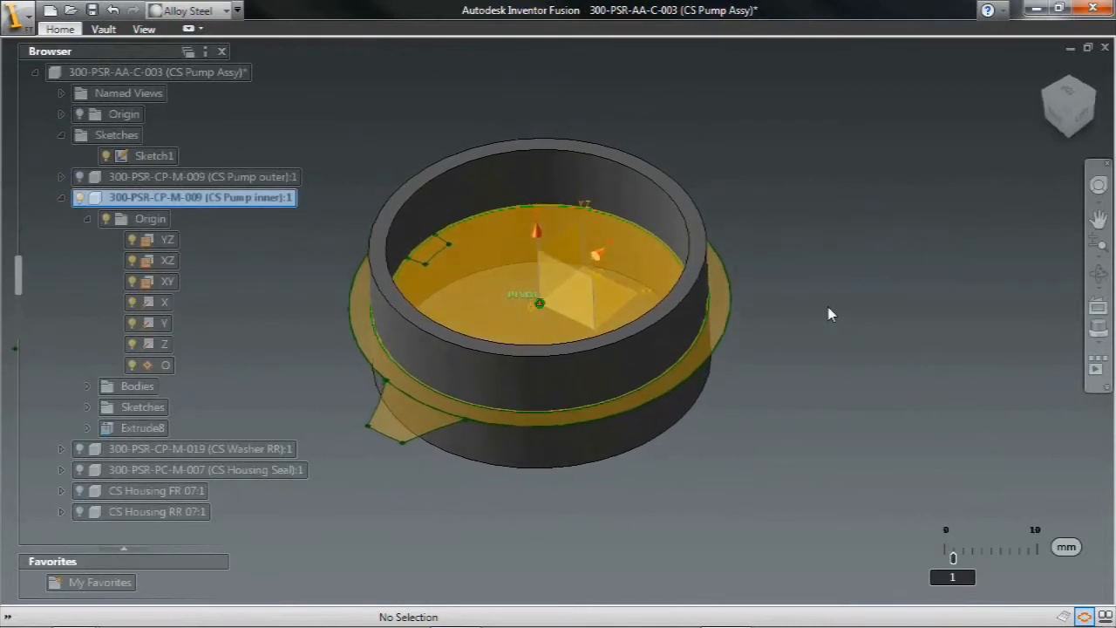
# Extrude the ring profile between the projected circle and the cylinder symmetrically by 7 mm, joined to the body.
pyautogui.click(722, 301)
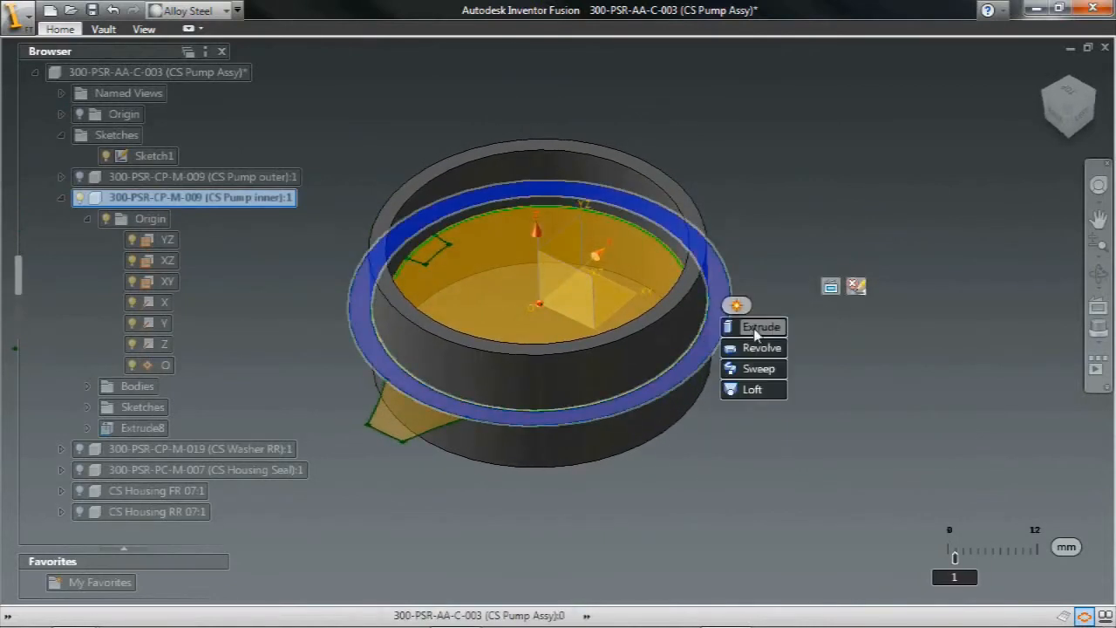
pyautogui.click(758, 323)
pyautogui.click(814, 321)
pyautogui.click(829, 371)
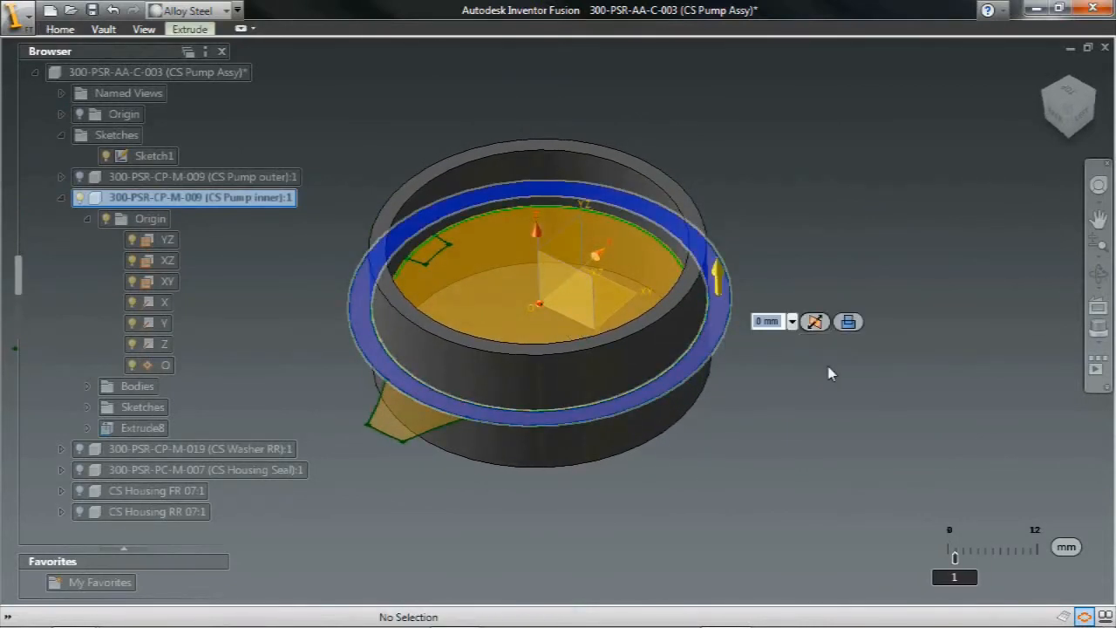
pyautogui.moveTo(729, 276); pyautogui.dragTo(726, 244)
pyautogui.rightClick(806, 208)
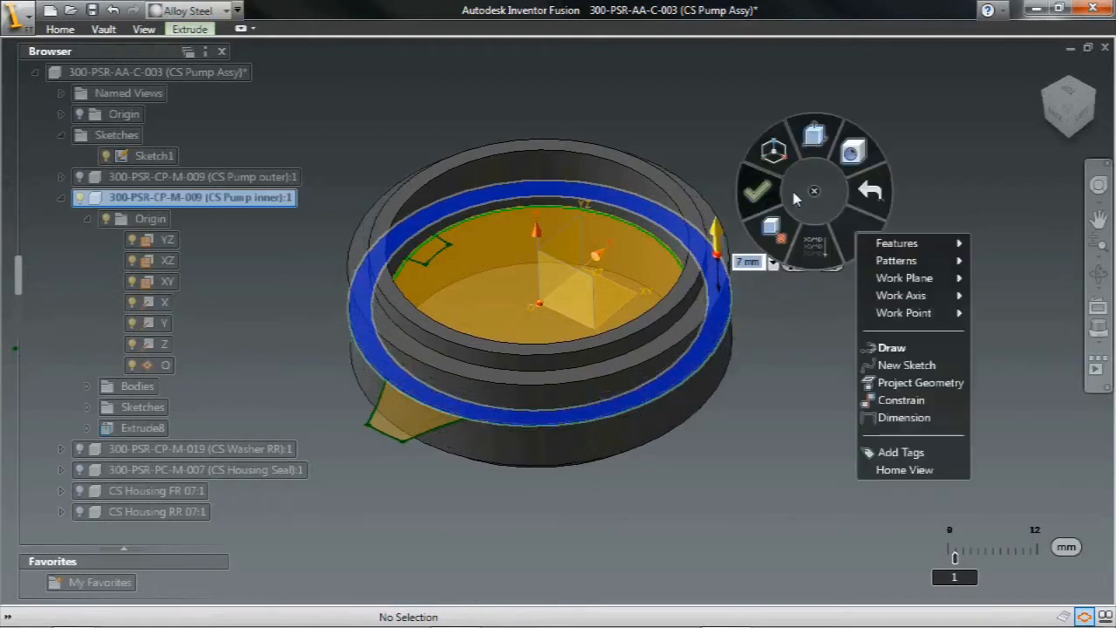
pyautogui.click(769, 197)
# Extrude the two small key profiles on the ring's inner wall symmetrically up to the ring's top face, joined to the body.
pyautogui.keyDown('shift'); pyautogui.moveTo(765, 196); pyautogui.dragTo(767, 207, button='middle'); pyautogui.keyUp('shift')
pyautogui.click(681, 290)
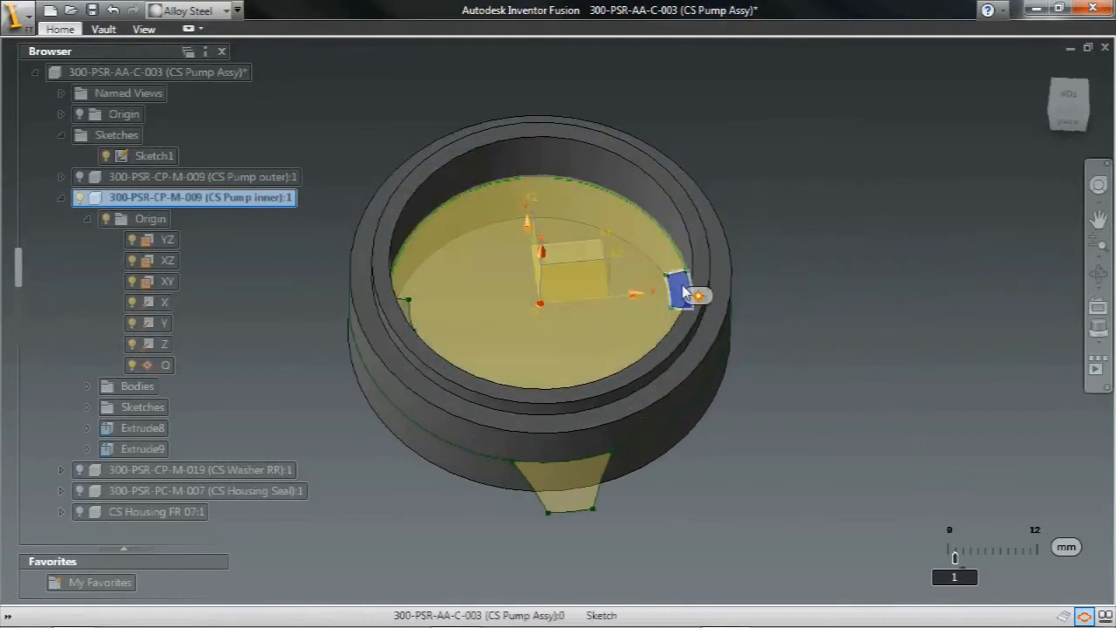
pyautogui.click(405, 313)
pyautogui.click(697, 296)
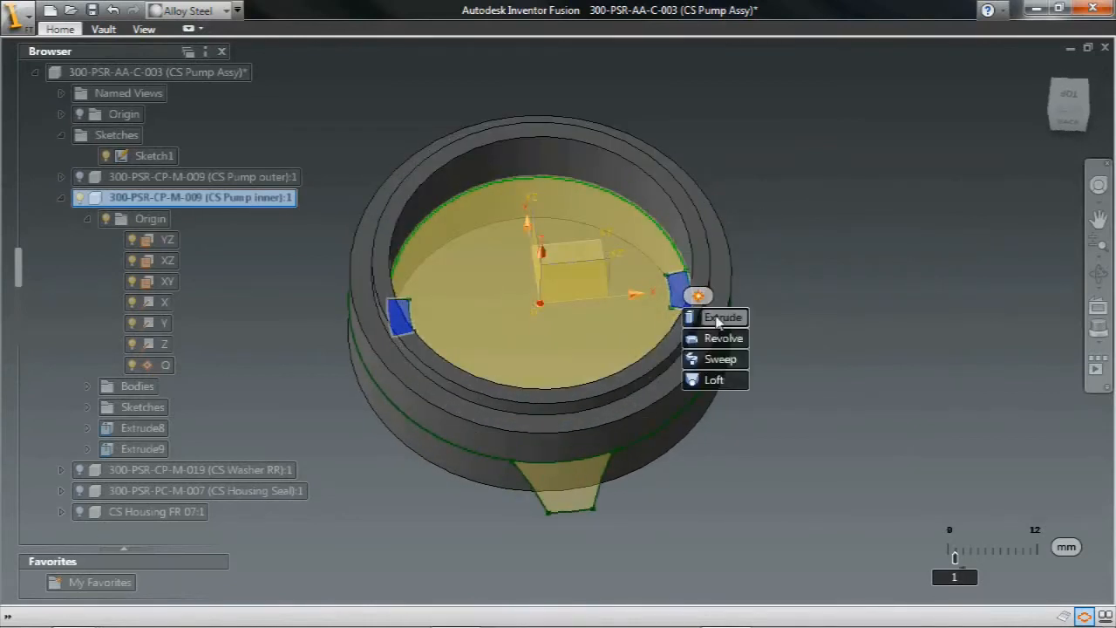
pyautogui.click(720, 319)
pyautogui.click(531, 331)
pyautogui.click(498, 332)
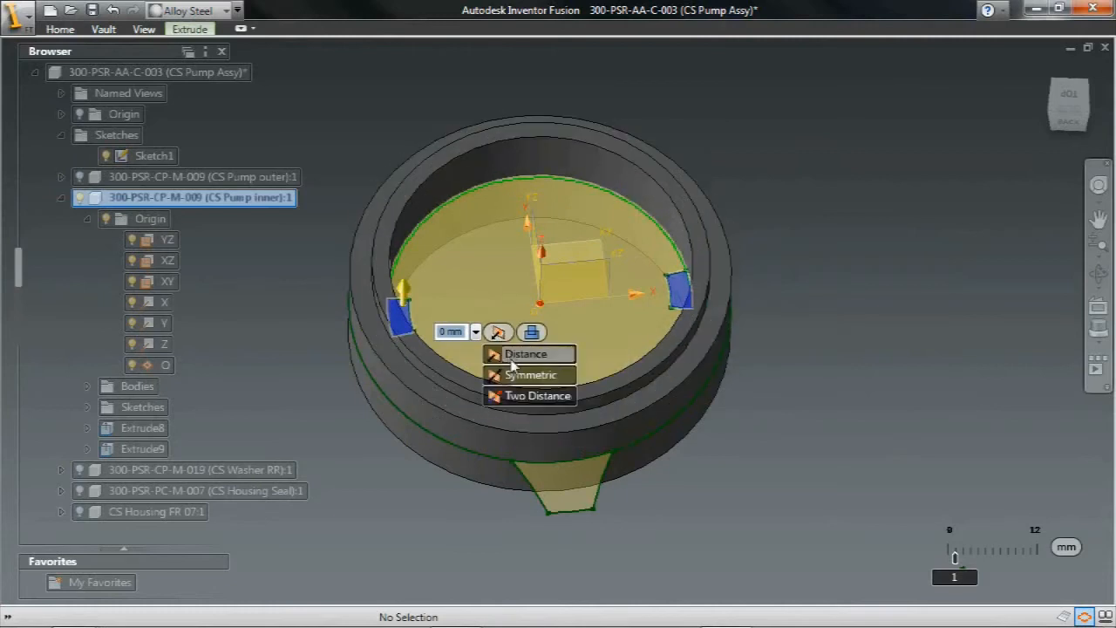
pyautogui.click(515, 379)
pyautogui.moveTo(405, 288); pyautogui.dragTo(406, 252)
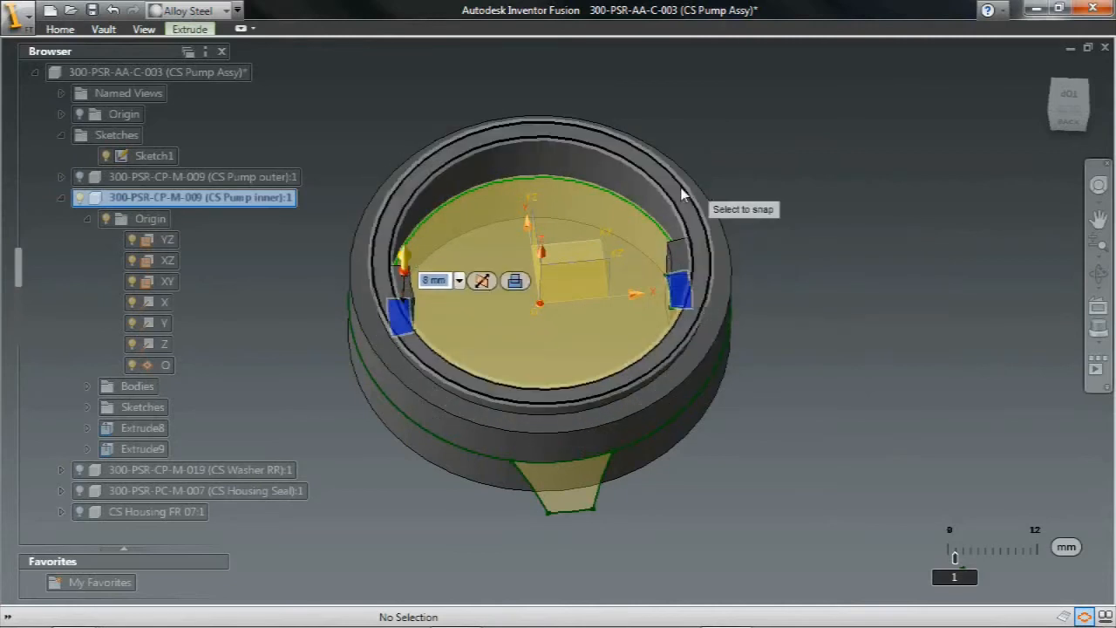
pyautogui.rightClick(858, 186)
pyautogui.click(803, 187)
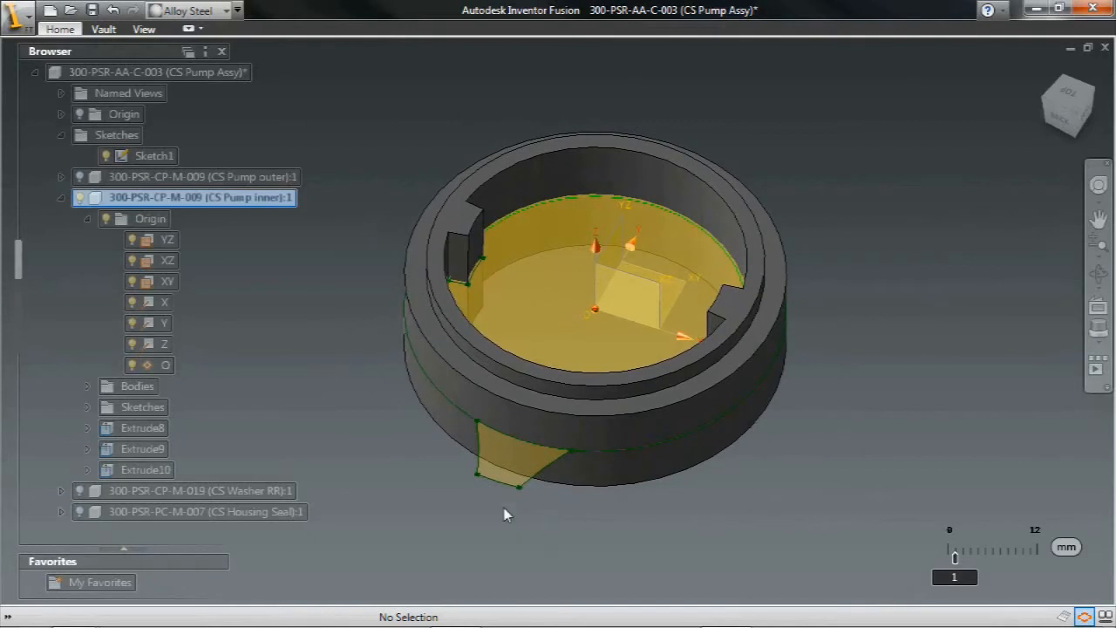
# Extrude the tooth profile outside the ring symmetrically with a distance of 9.5/2 mm, joined to the body.
pyautogui.click(516, 475)
pyautogui.click(535, 505)
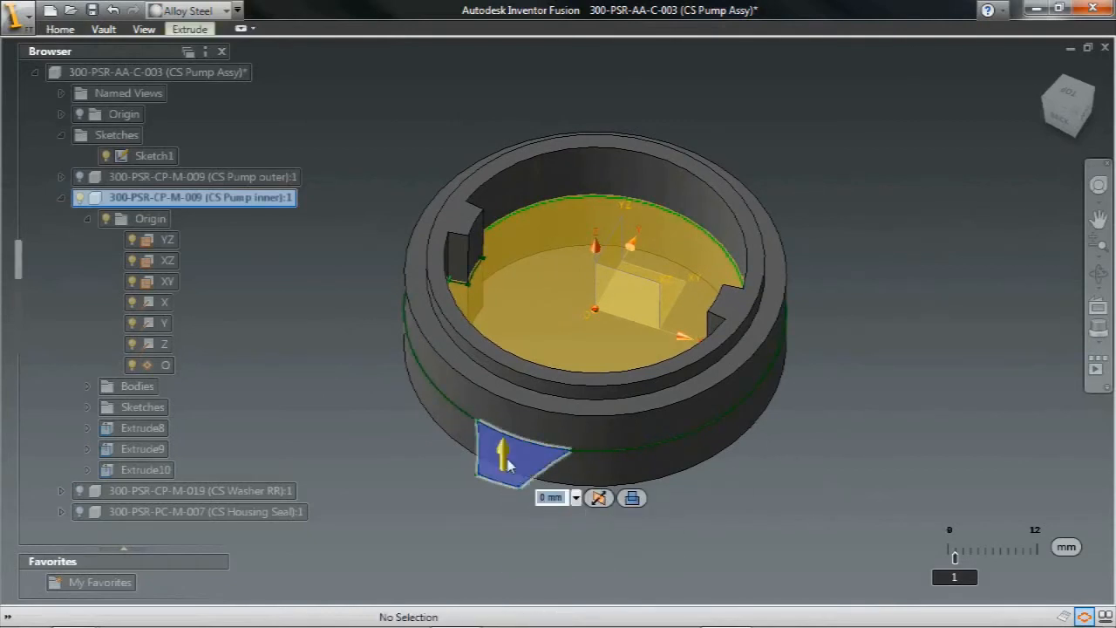
pyautogui.moveTo(504, 457); pyautogui.dragTo(504, 433)
pyautogui.press('BackSpace')
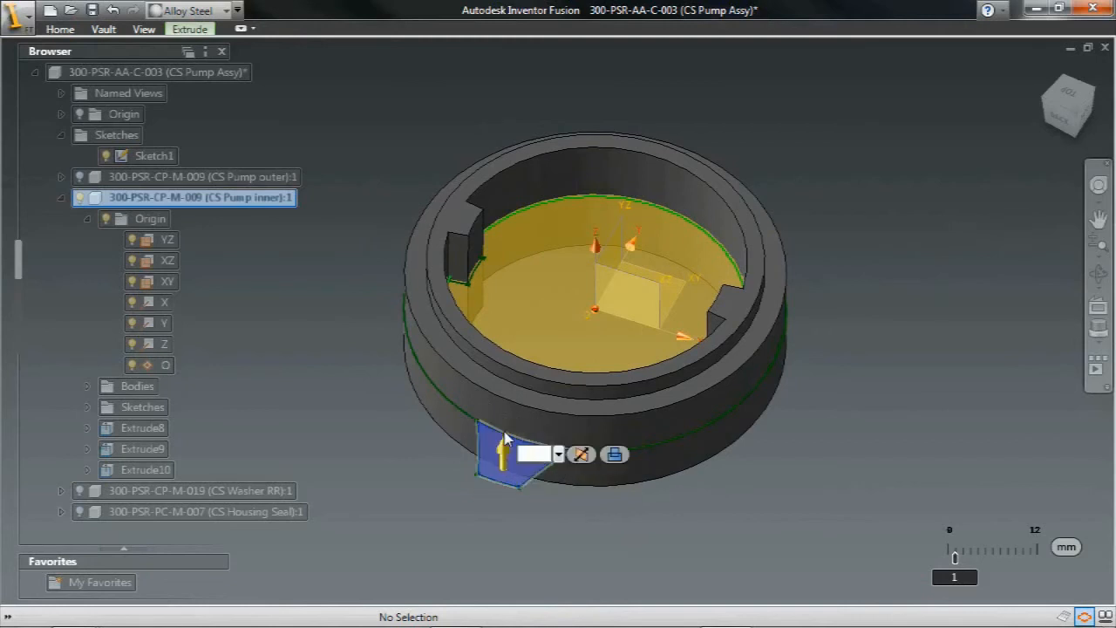
pyautogui.write('9.5/2')
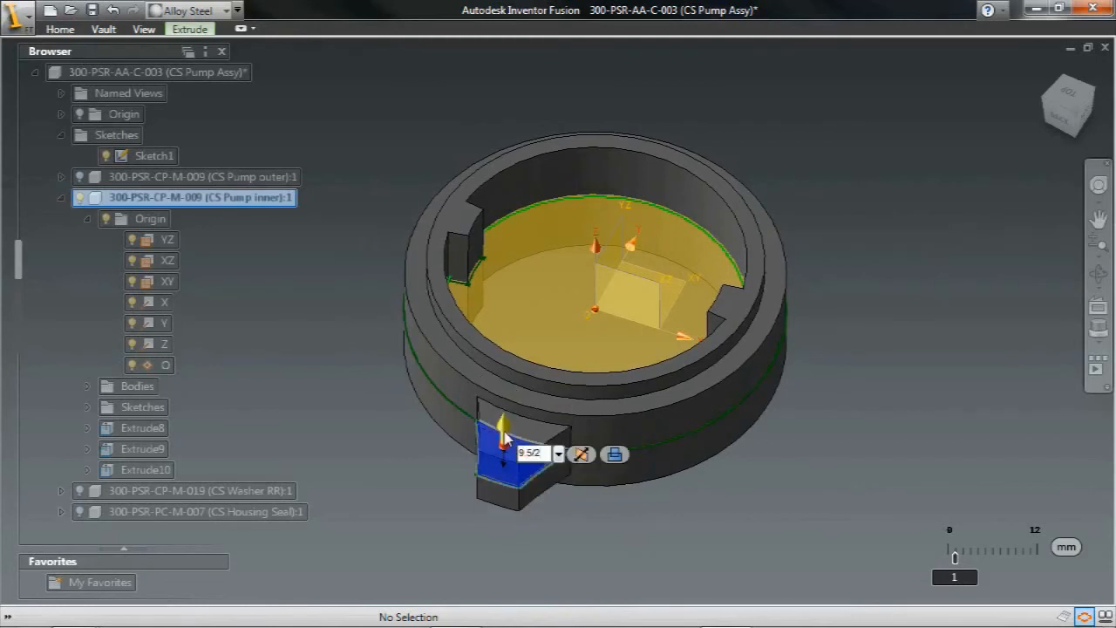
pyautogui.press('Return')
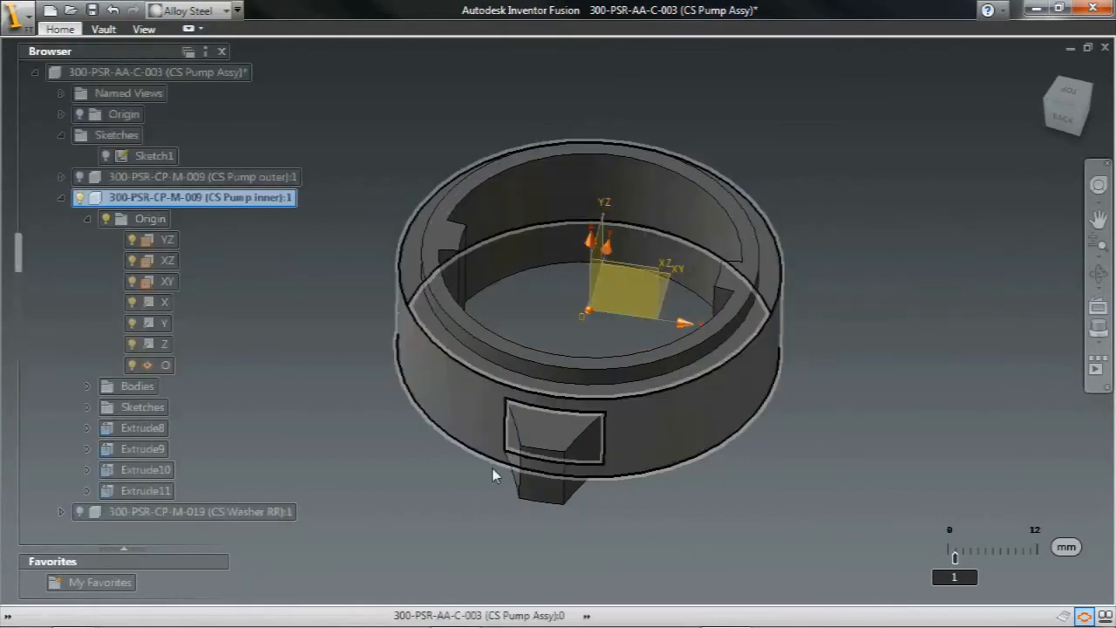
# Fillet the four vertical edges at the tooth's tip and root with a 1 mm radius.
pyautogui.click(565, 474)
pyautogui.click(605, 441)
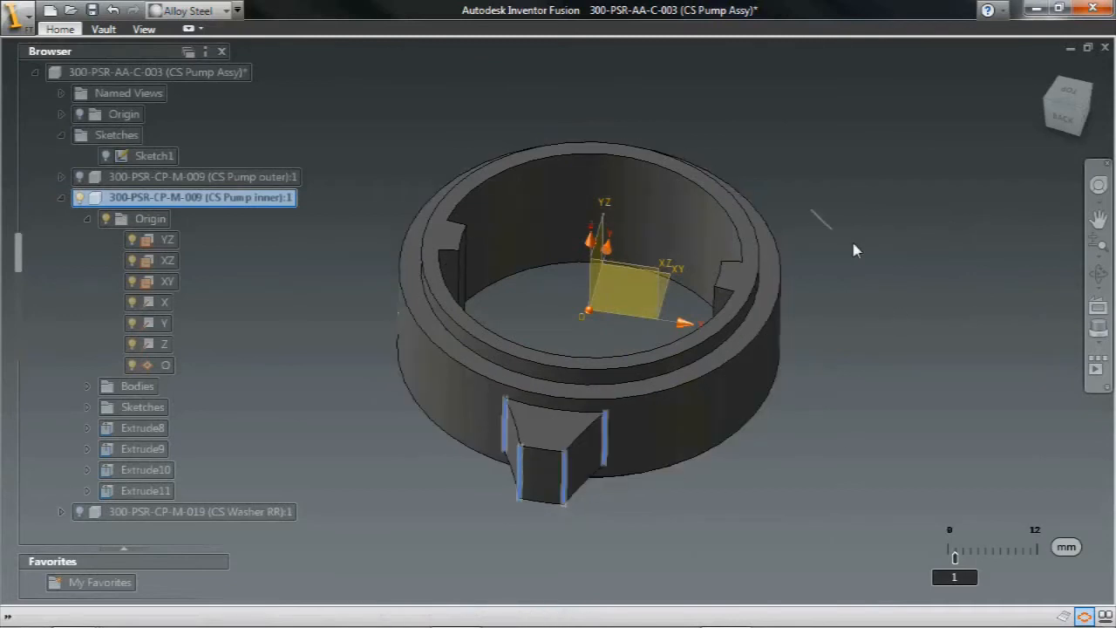
pyautogui.moveTo(812, 212); pyautogui.dragTo(854, 251, button='right')
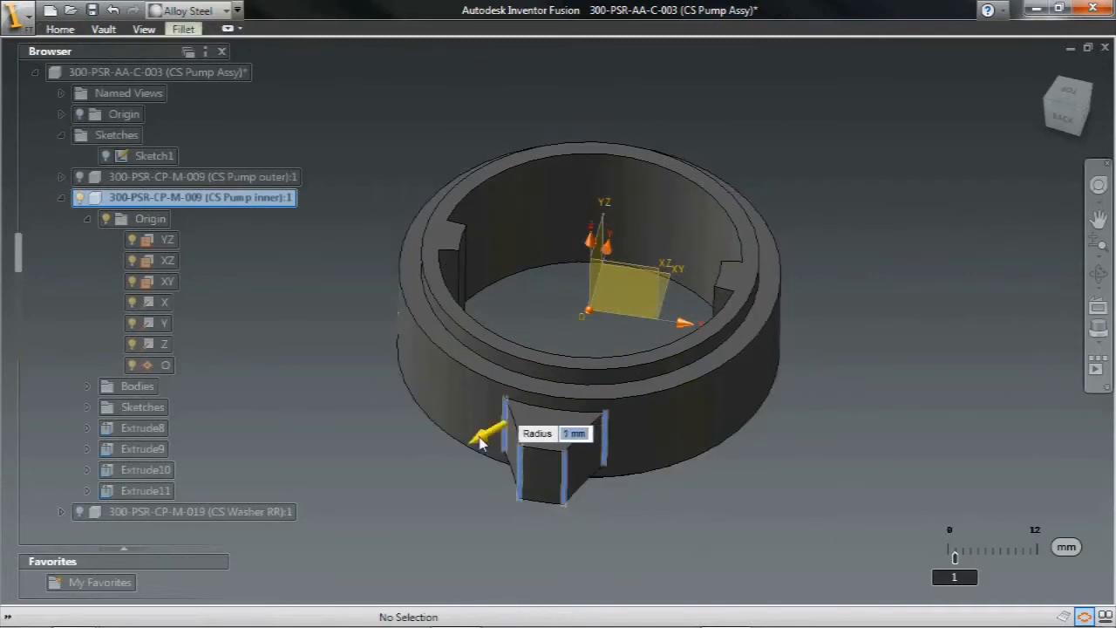
pyautogui.write('3.5')
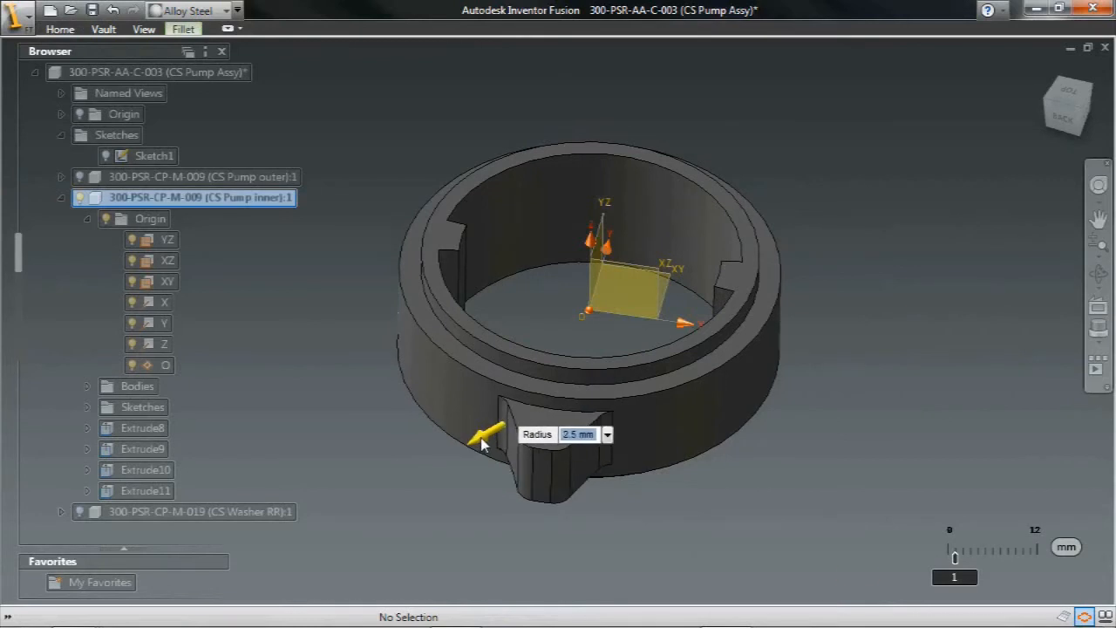
pyautogui.write('1')
pyautogui.press('Return')
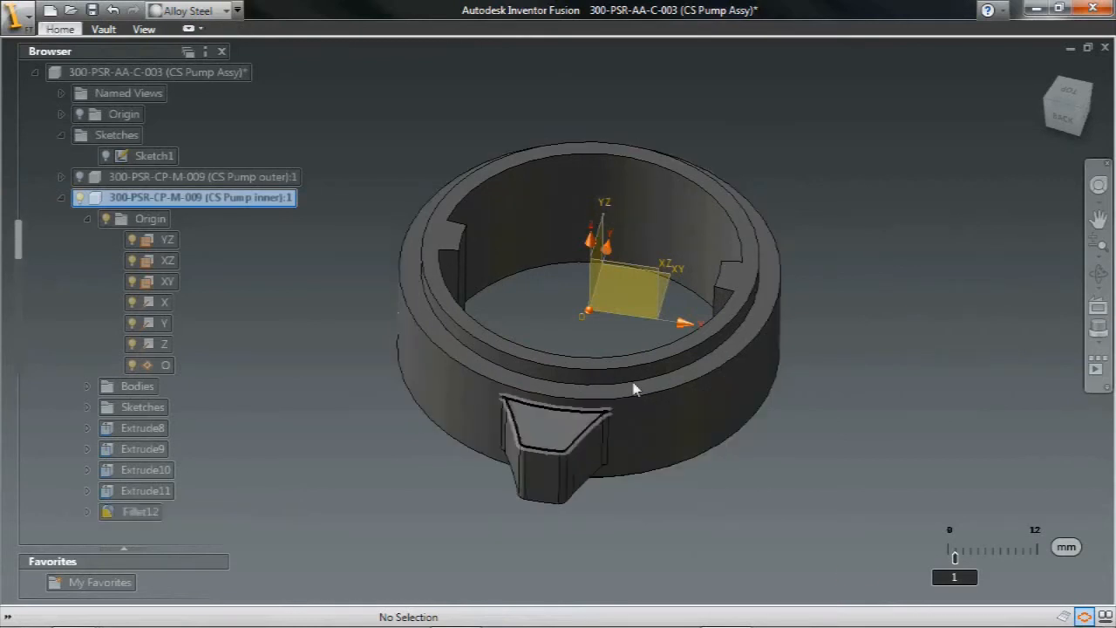
# Create a circular pattern of the tooth extrusion and its fillets around the vertical Z axis with 11 instances.
pyautogui.rightClick(835, 161)
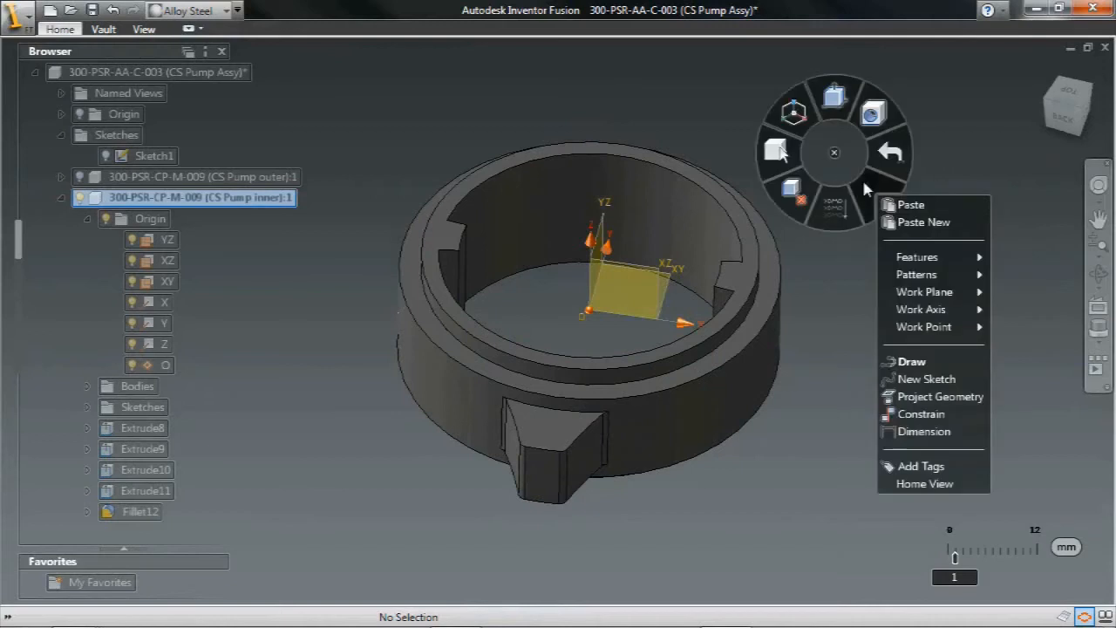
pyautogui.moveTo(933, 279)
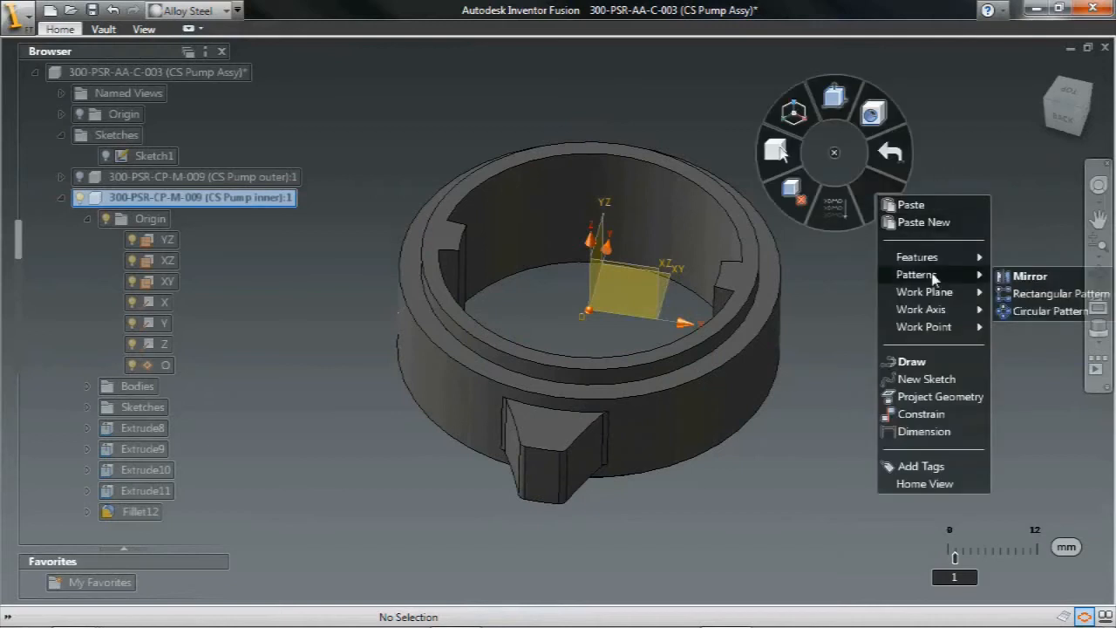
pyautogui.click(1030, 312)
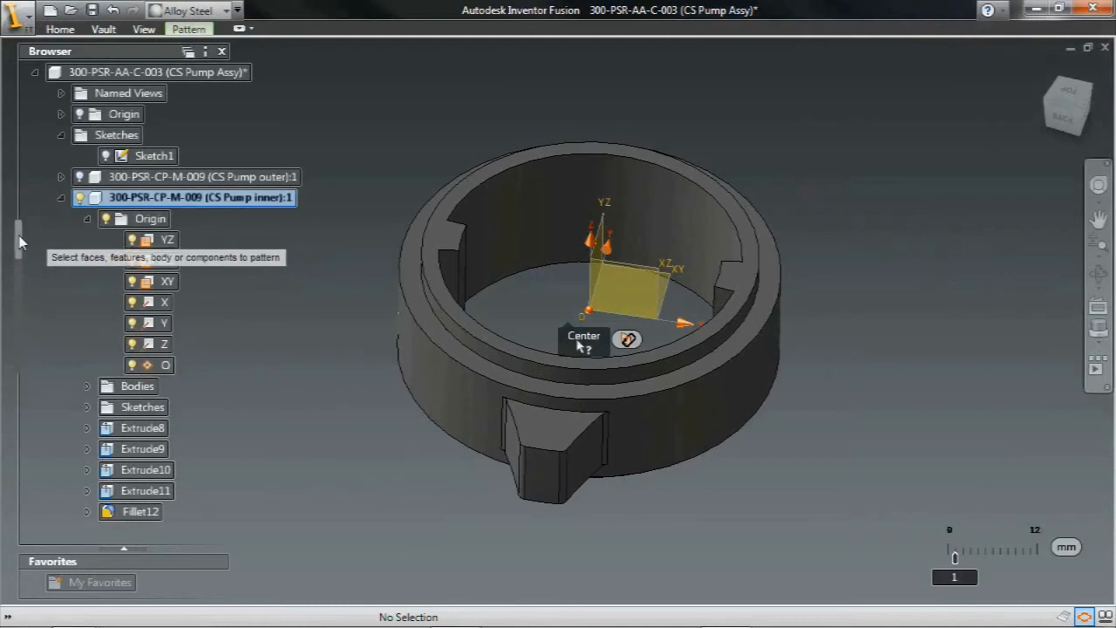
pyautogui.moveTo(19, 241); pyautogui.dragTo(20, 310)
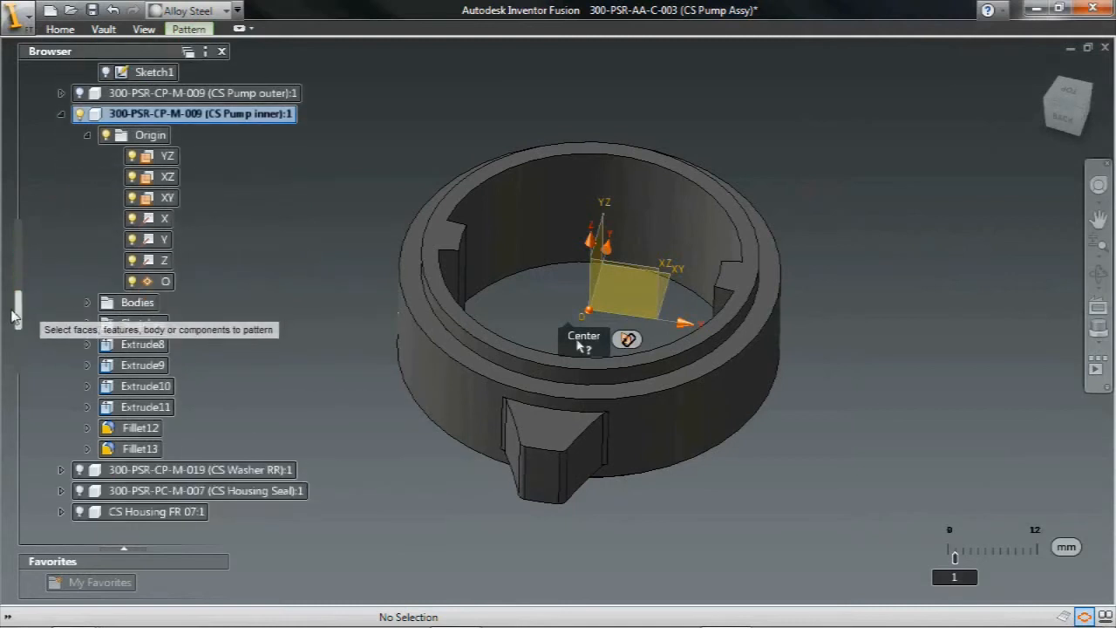
pyautogui.click(148, 407)
pyautogui.click(141, 428)
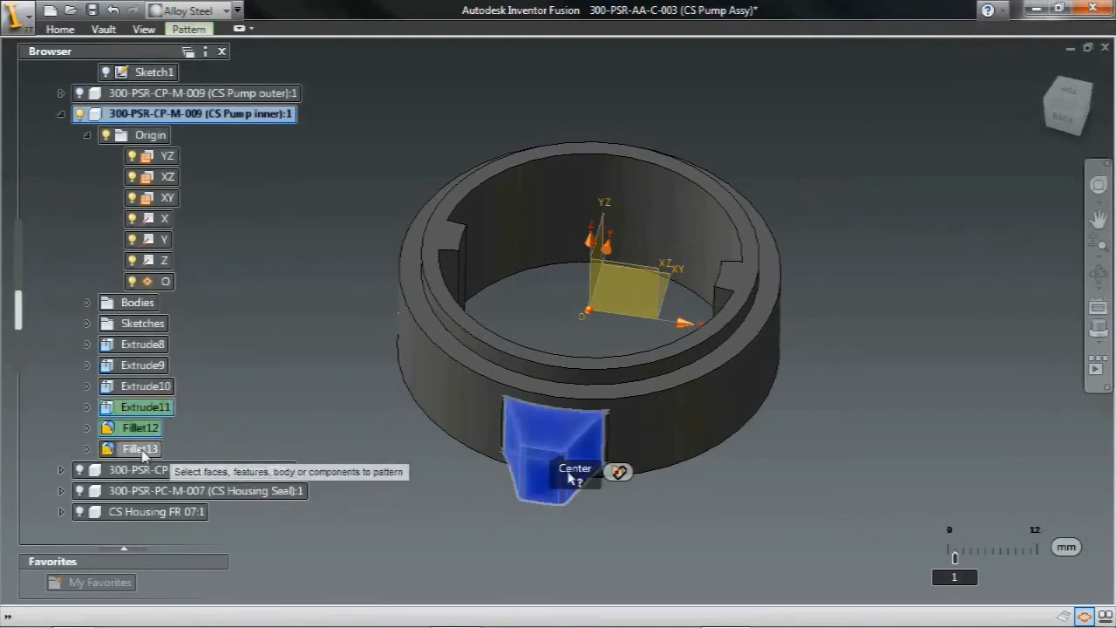
pyautogui.click(572, 470)
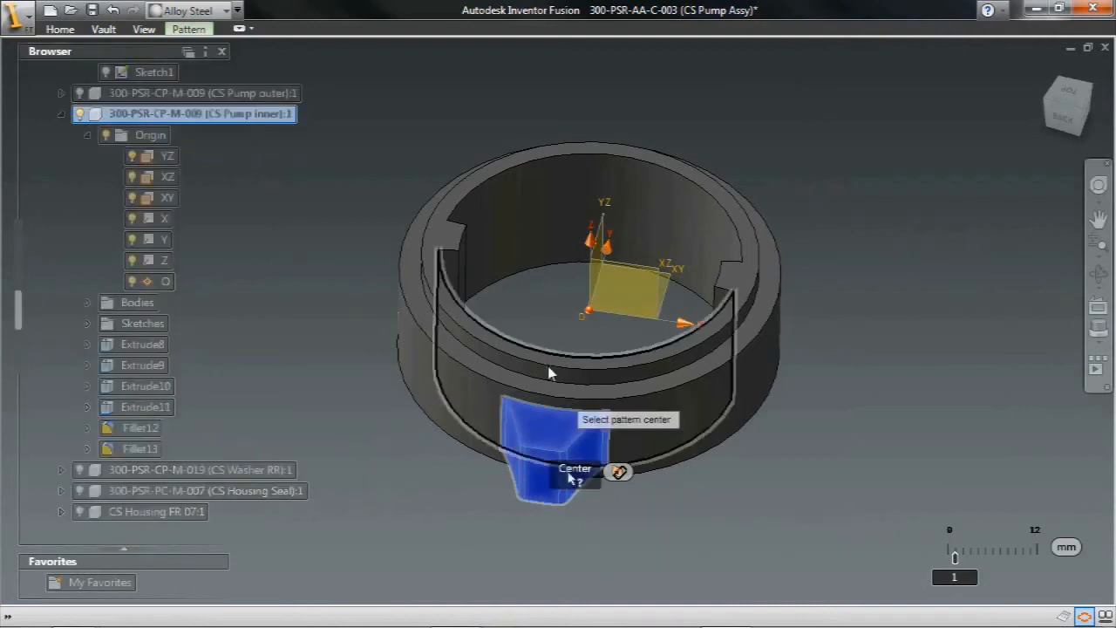
pyautogui.click(592, 239)
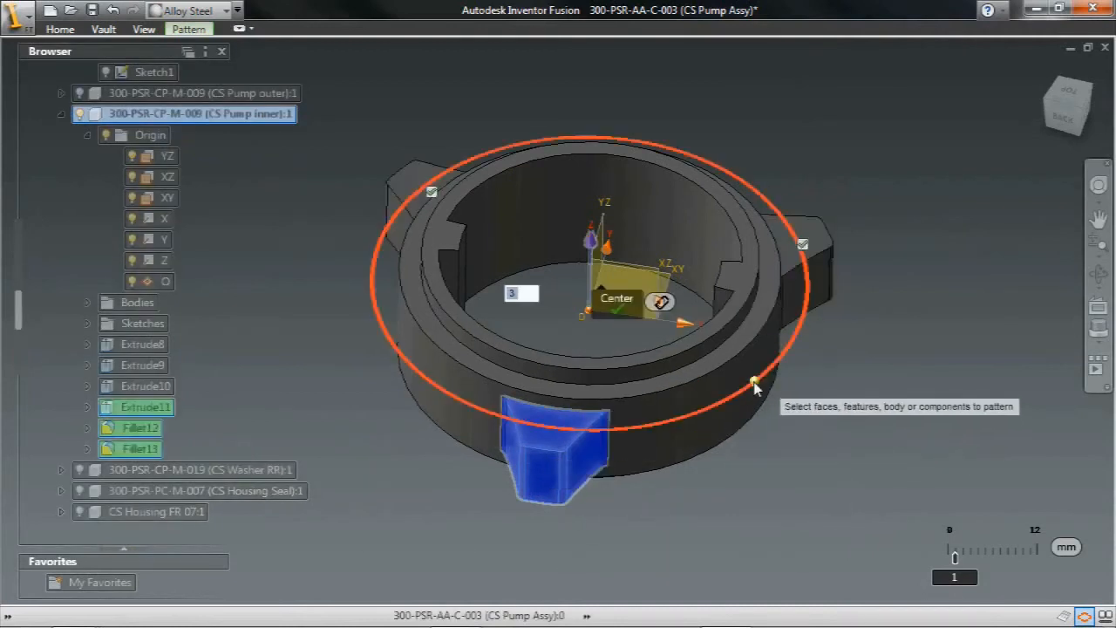
pyautogui.moveTo(754, 384); pyautogui.dragTo(626, 428)
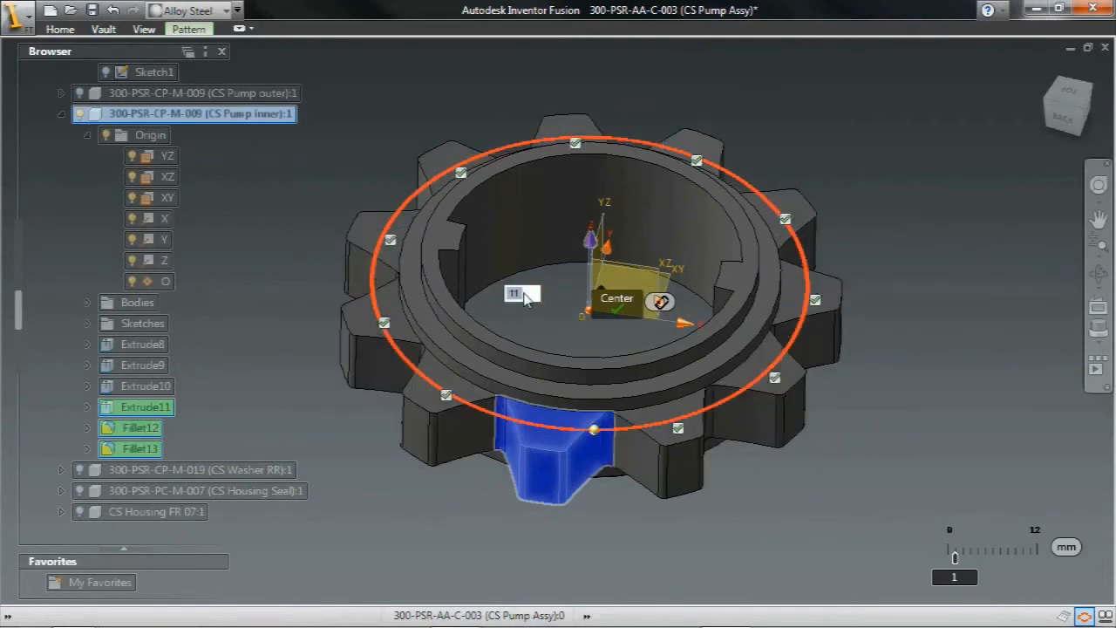
pyautogui.press('Return')
# Chamfer the outer circular edges at both ends of the ring body by 1 mm.
pyautogui.keyDown('shift'); pyautogui.moveTo(821, 180); pyautogui.dragTo(835, 204, button='middle'); pyautogui.keyUp('shift')
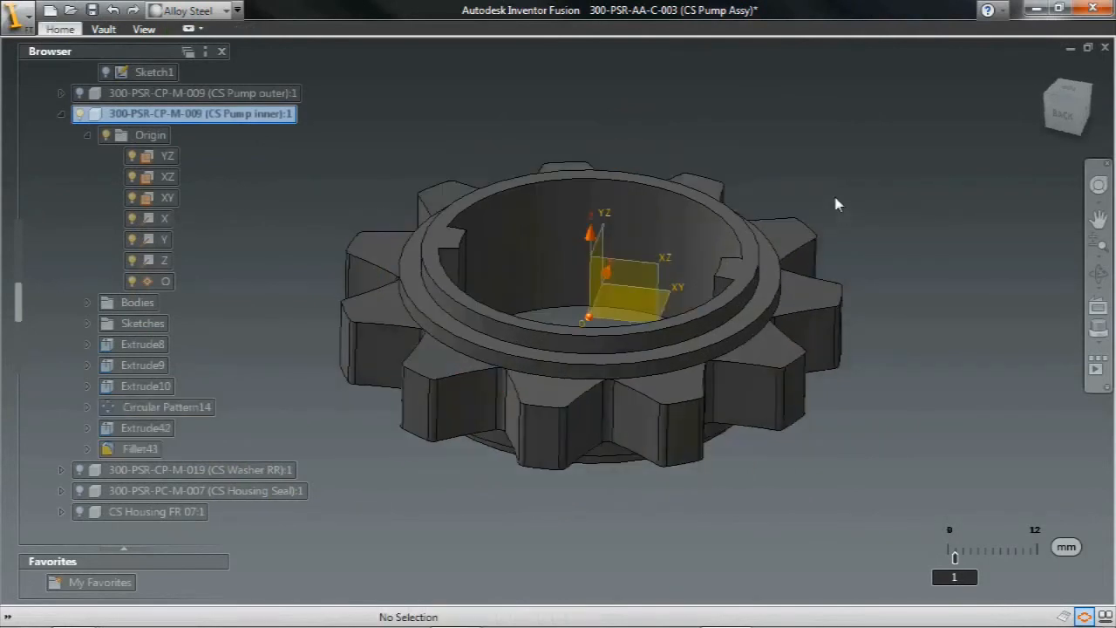
pyautogui.click(639, 175)
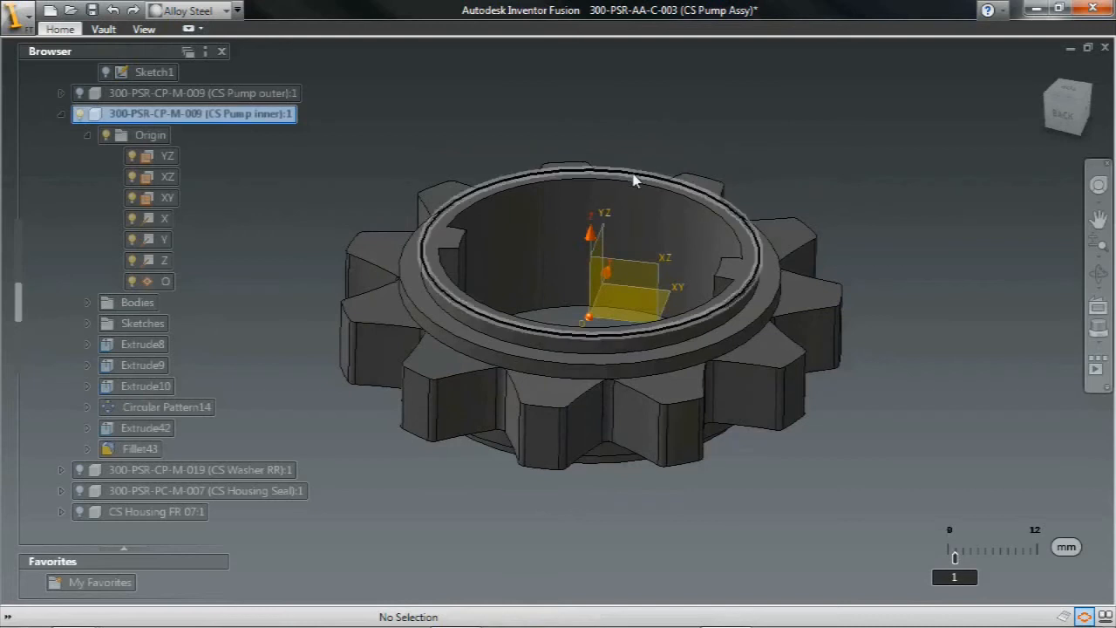
pyautogui.click(599, 466)
pyautogui.rightClick(841, 177)
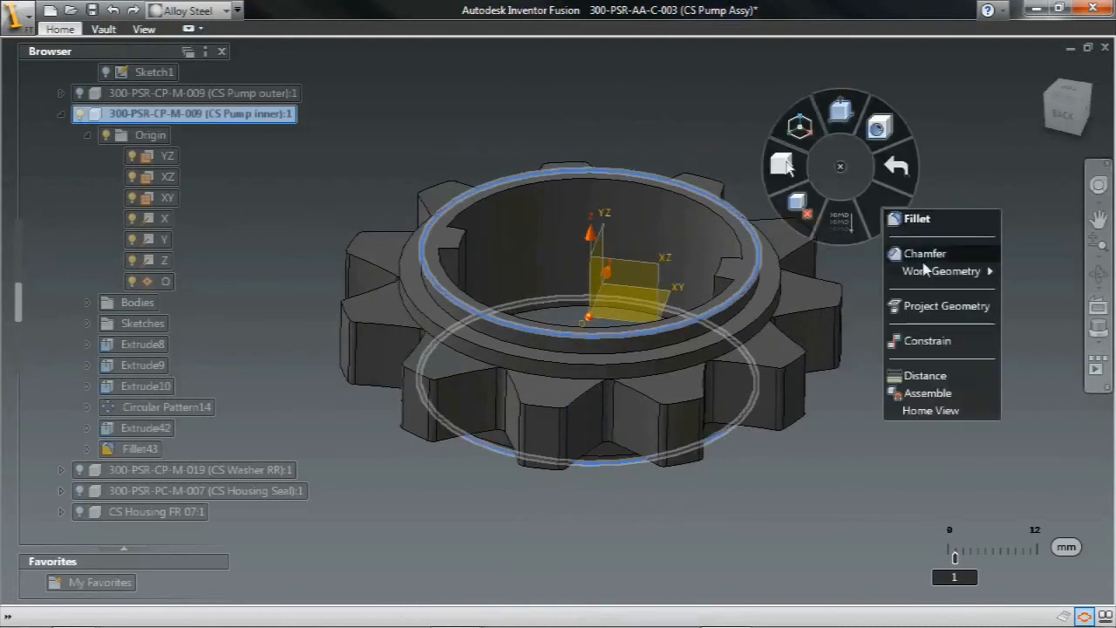
pyautogui.click(926, 253)
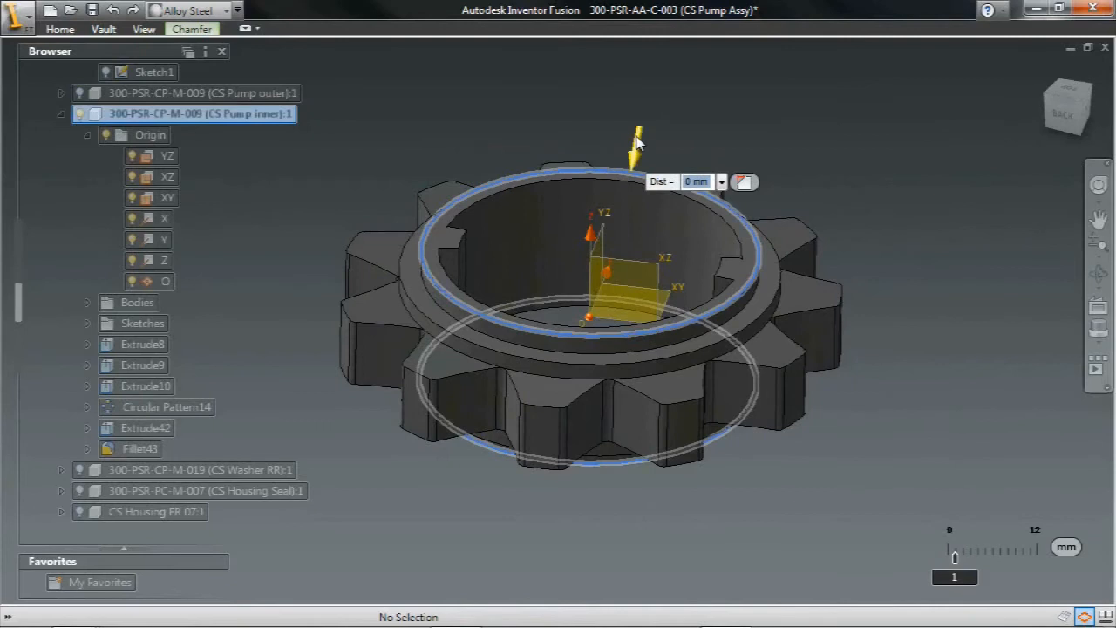
pyautogui.moveTo(637, 142); pyautogui.dragTo(639, 148)
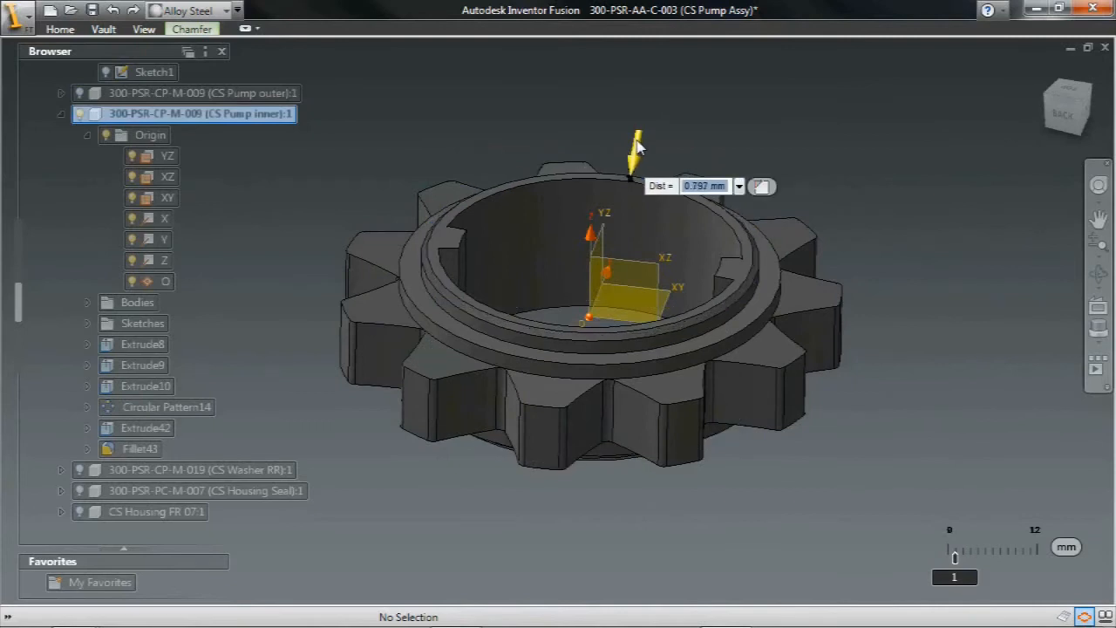
pyautogui.write('1')
pyautogui.press('Return')
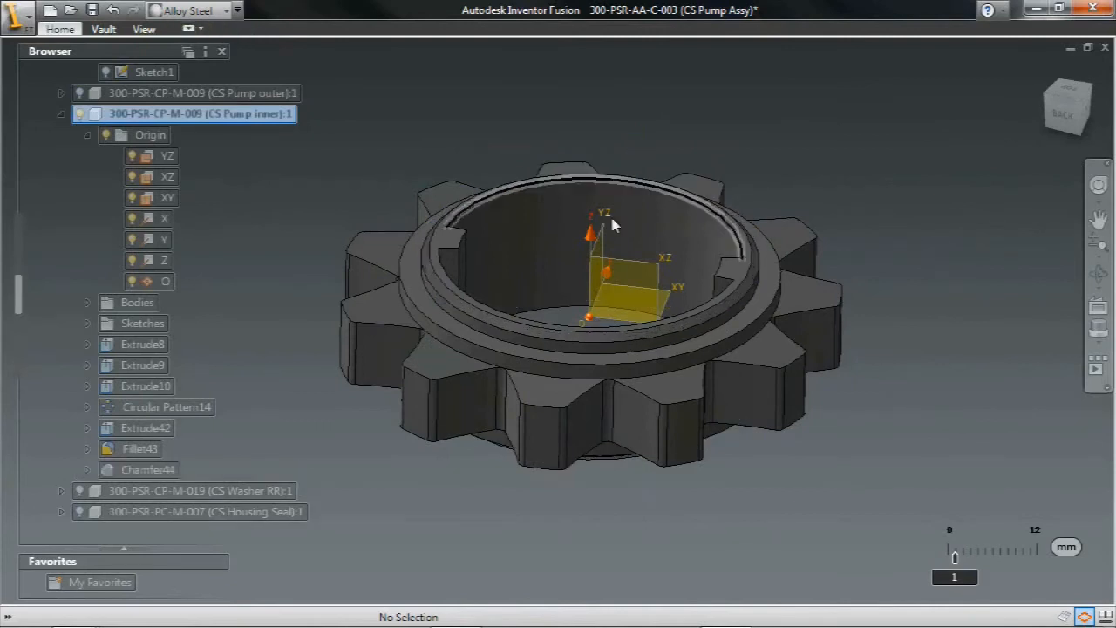
# Fillet the two circular edges where the ring body meets the wider band on both sides of the gear.
pyautogui.click(586, 359)
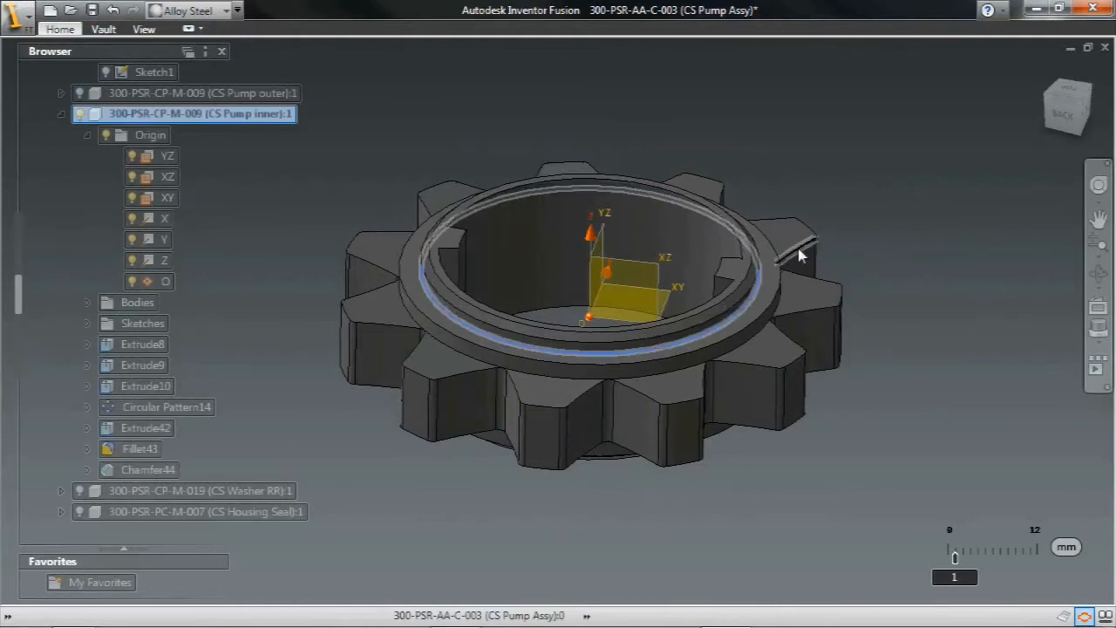
pyautogui.press('F4')
pyautogui.moveTo(557, 533); pyautogui.dragTo(562, 379)
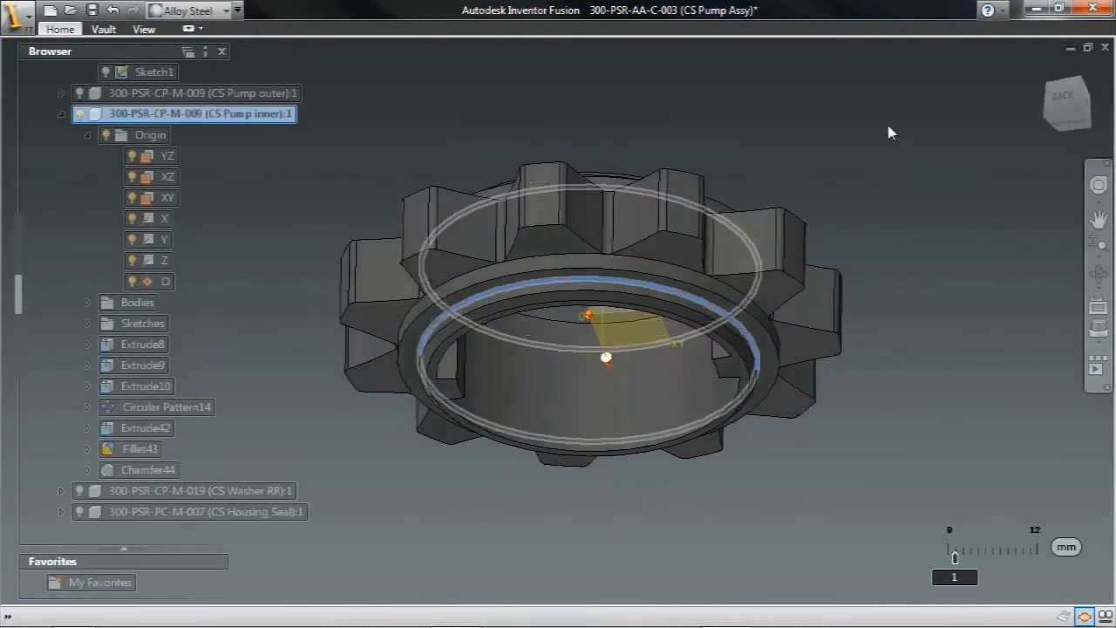
pyautogui.moveTo(863, 117); pyautogui.dragTo(915, 172, button='right')
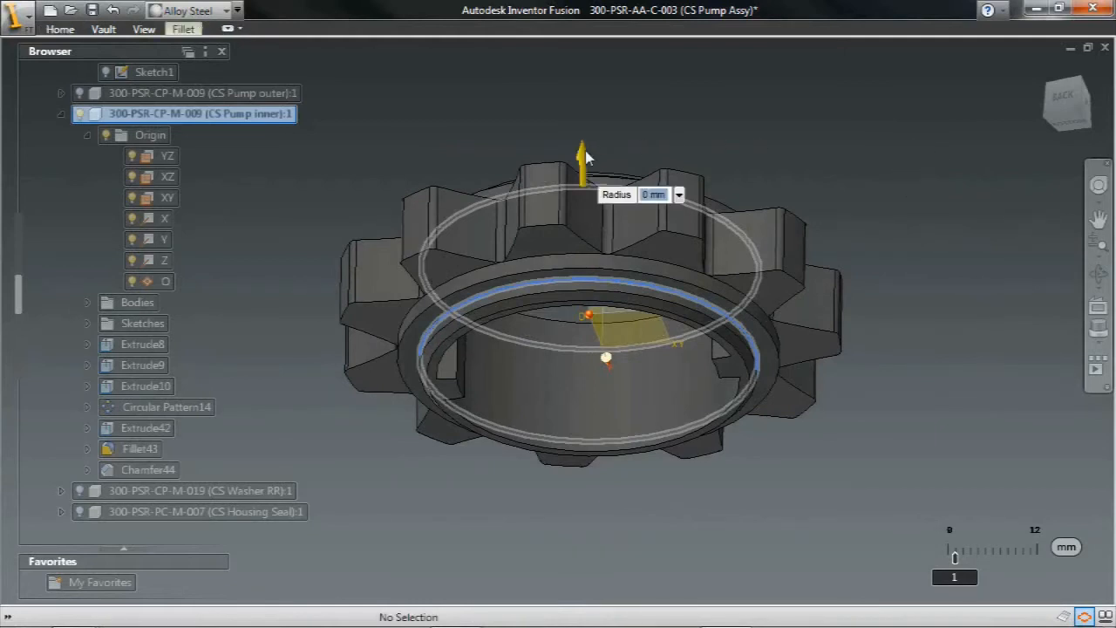
pyautogui.moveTo(586, 162); pyautogui.dragTo(589, 156)
pyautogui.press('Return')
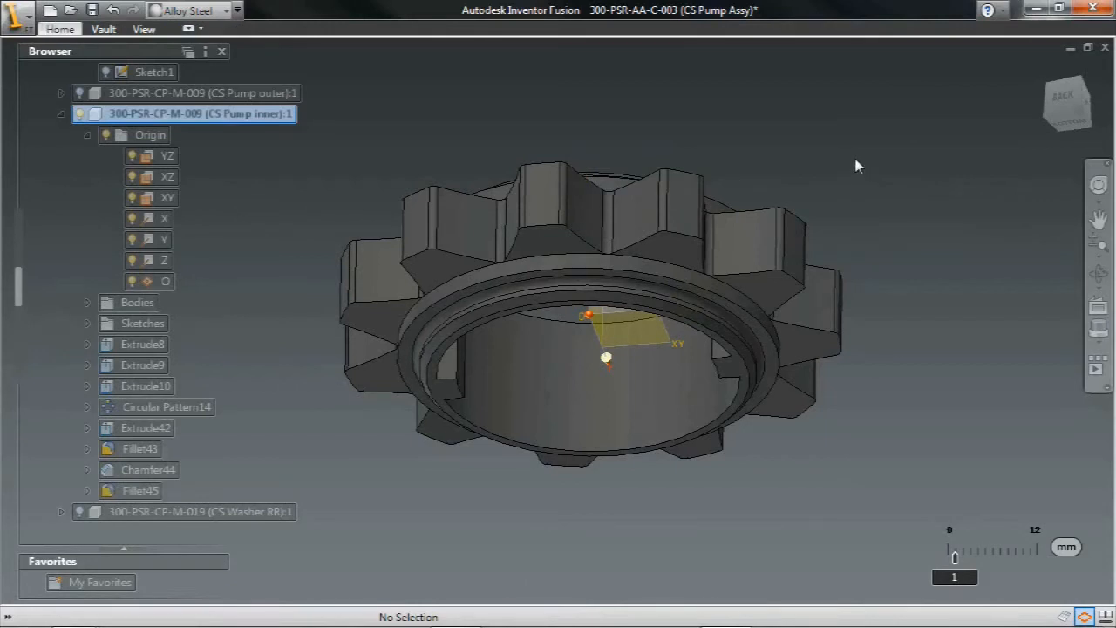
# Hide the inner gear's origin geometry and unisolate the top-level pump assembly to bring back the other components.
pyautogui.click(107, 135)
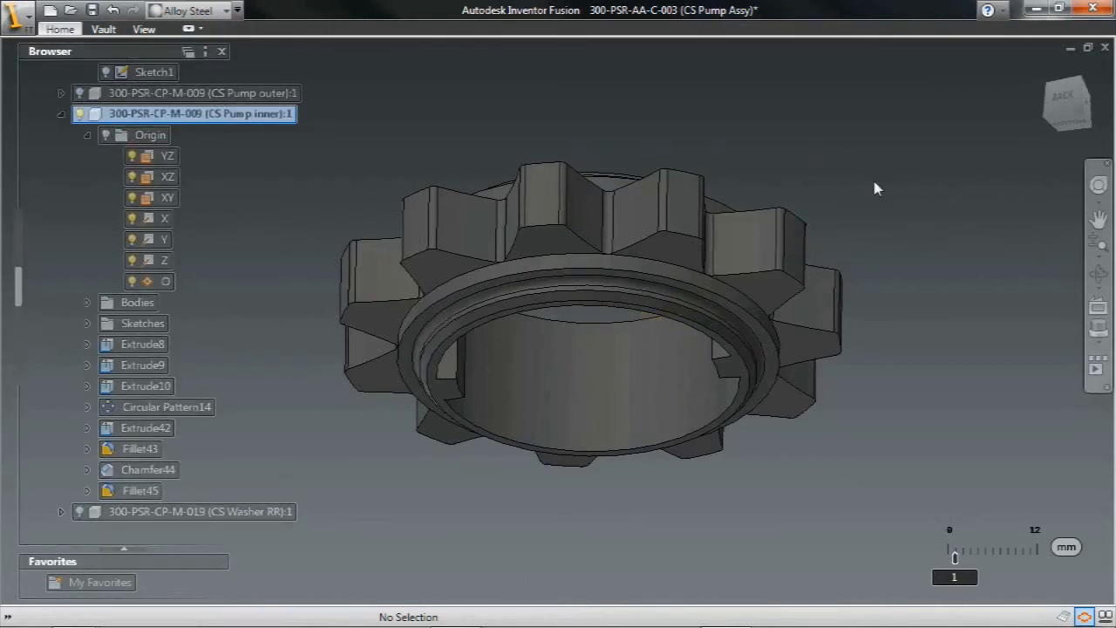
pyautogui.keyDown('shift'); pyautogui.moveTo(878, 188); pyautogui.dragTo(878, 188, button='middle'); pyautogui.keyUp('shift')
pyautogui.click(61, 115)
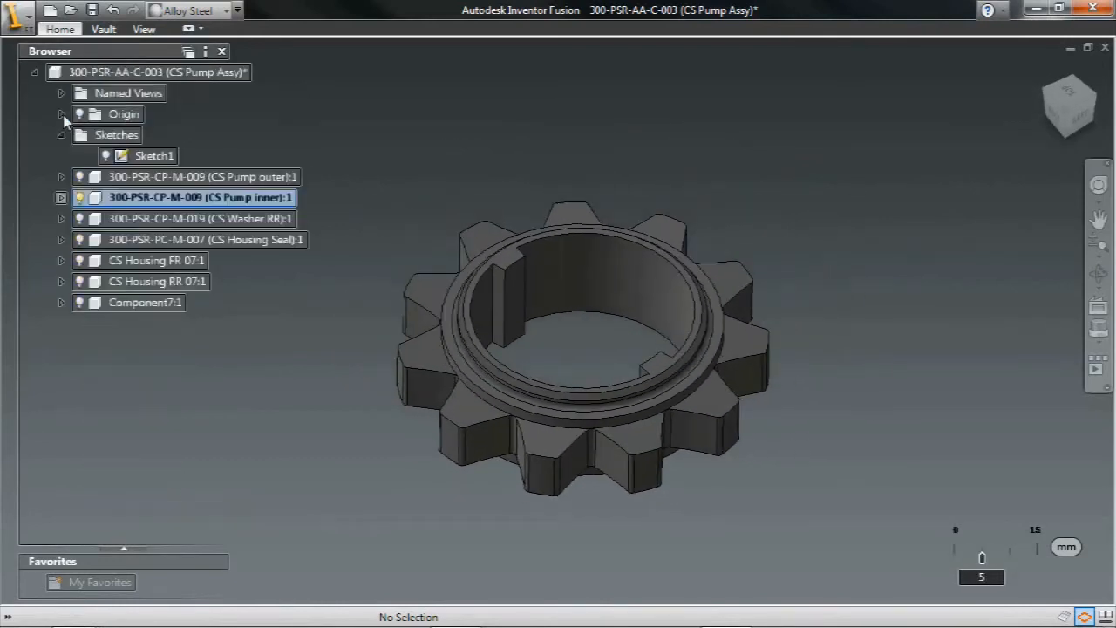
pyautogui.rightClick(177, 80)
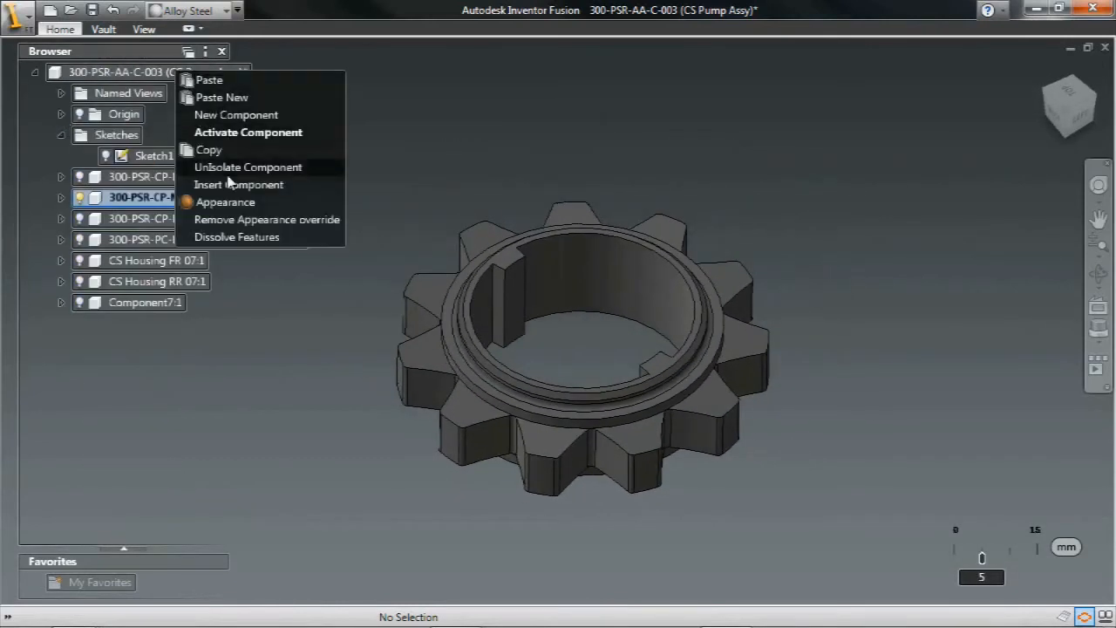
pyautogui.click(261, 165)
pyautogui.keyDown('shift'); pyautogui.moveTo(930, 151); pyautogui.dragTo(929, 150, button='middle'); pyautogui.keyUp('shift')
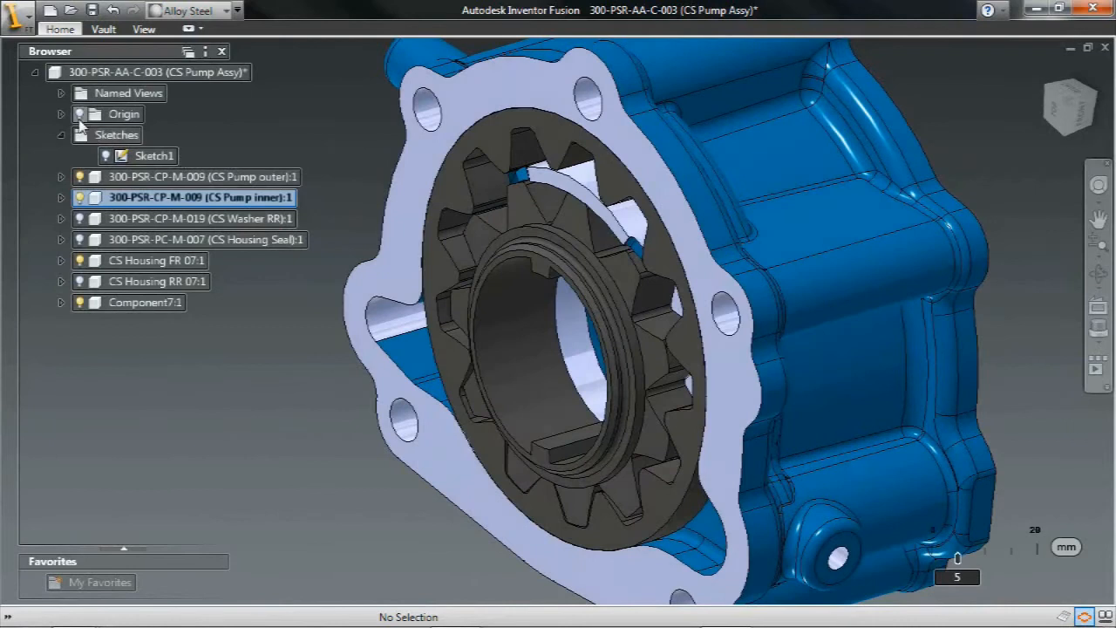
# Display the assembly's origin planes and temporarily slice the graphics to examine how the inner gear fits in the housing.
pyautogui.click(79, 114)
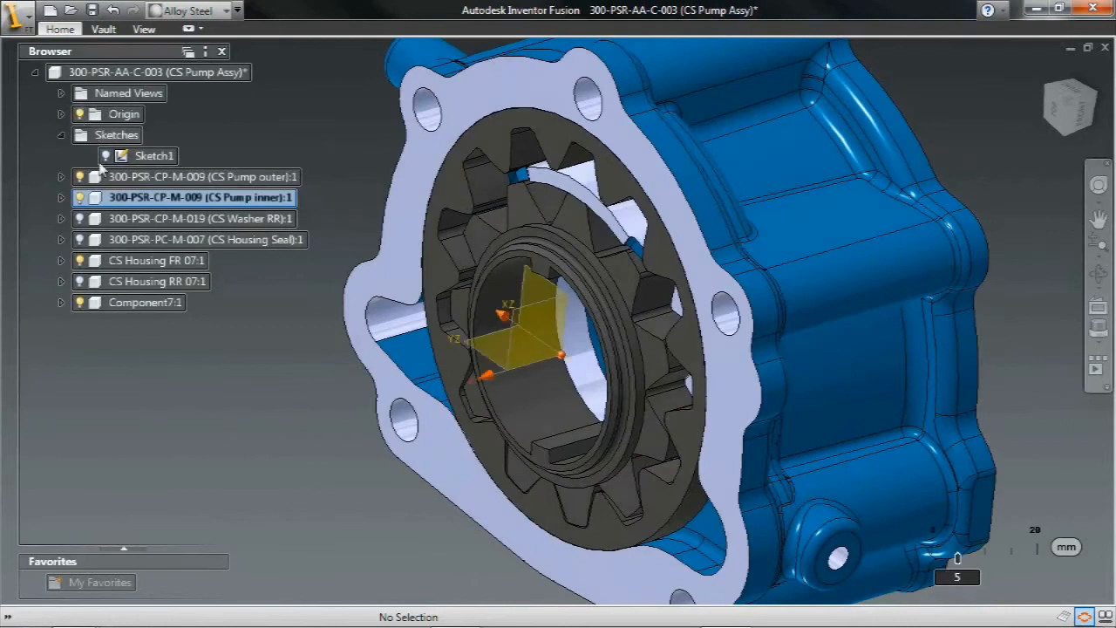
pyautogui.click(144, 30)
pyautogui.click(321, 83)
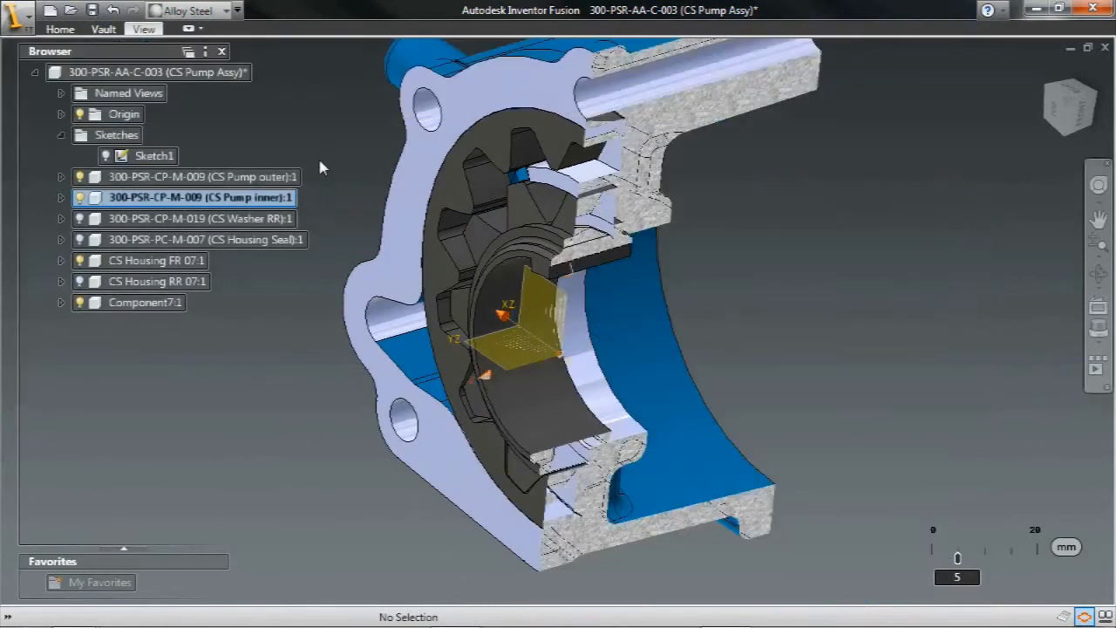
pyautogui.keyDown('shift'); pyautogui.moveTo(766, 286); pyautogui.dragTo(766, 293, button='middle'); pyautogui.keyUp('shift')
pyautogui.scroll(1, 623, 219)
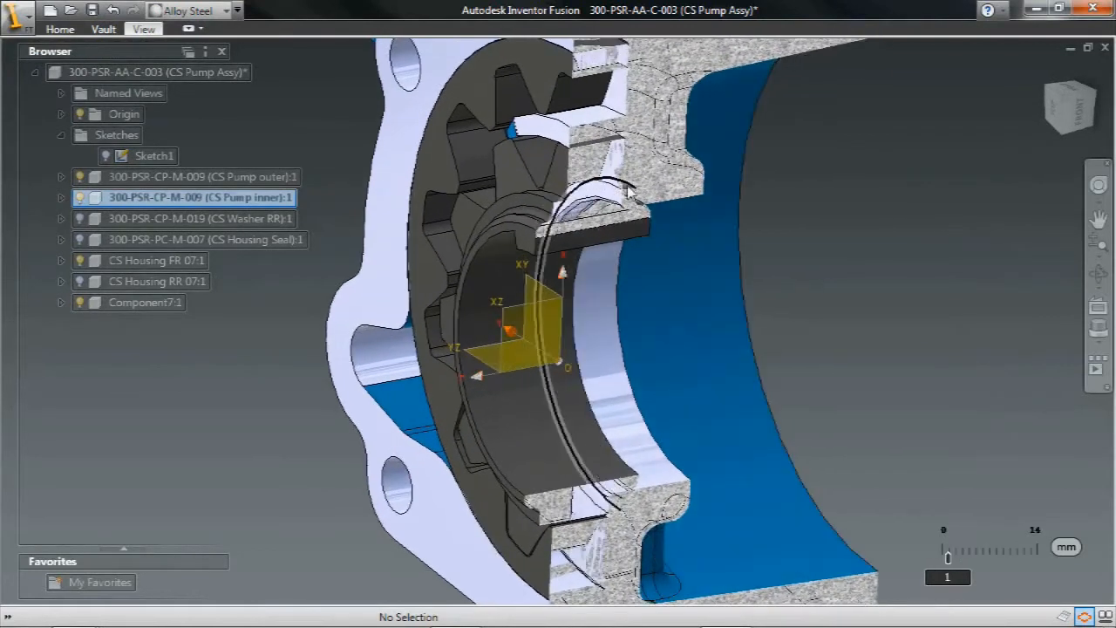
pyautogui.click(144, 28)
pyautogui.click(319, 70)
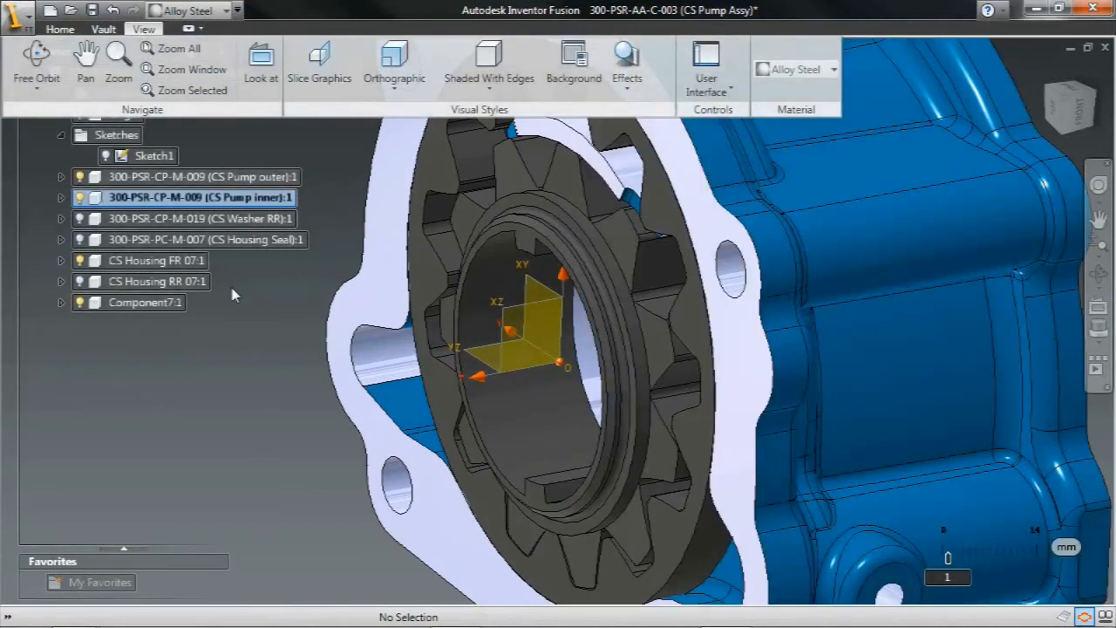
# Hide CS Housing FR and offset the inner gear's annular shoulder face by -2.25 mm, snapping it flush with the tooth face.
pyautogui.click(80, 261)
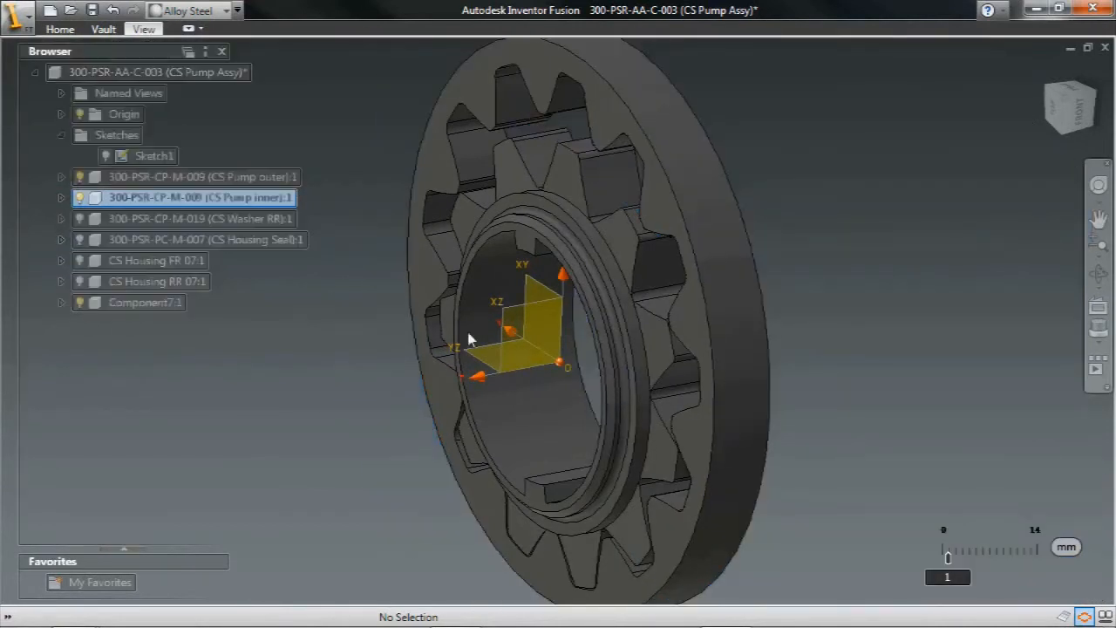
pyautogui.moveTo(627, 301)
pyautogui.keyDown('shift'); pyautogui.mouseDown(button='middle')
pyautogui.moveTo(872, 244)
pyautogui.moveTo(866, 231)
pyautogui.moveTo(891, 284)
pyautogui.mouseUp(button='middle'); pyautogui.keyUp('shift')
pyautogui.moveTo(891, 285); pyautogui.dragTo(887, 197, button='right')
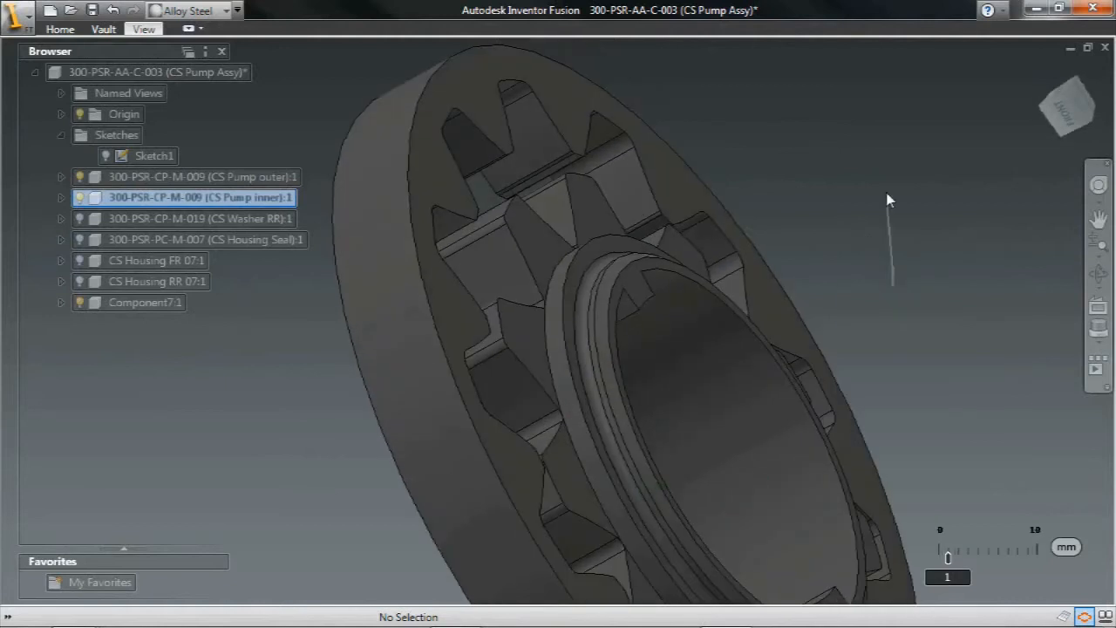
pyautogui.click(588, 255)
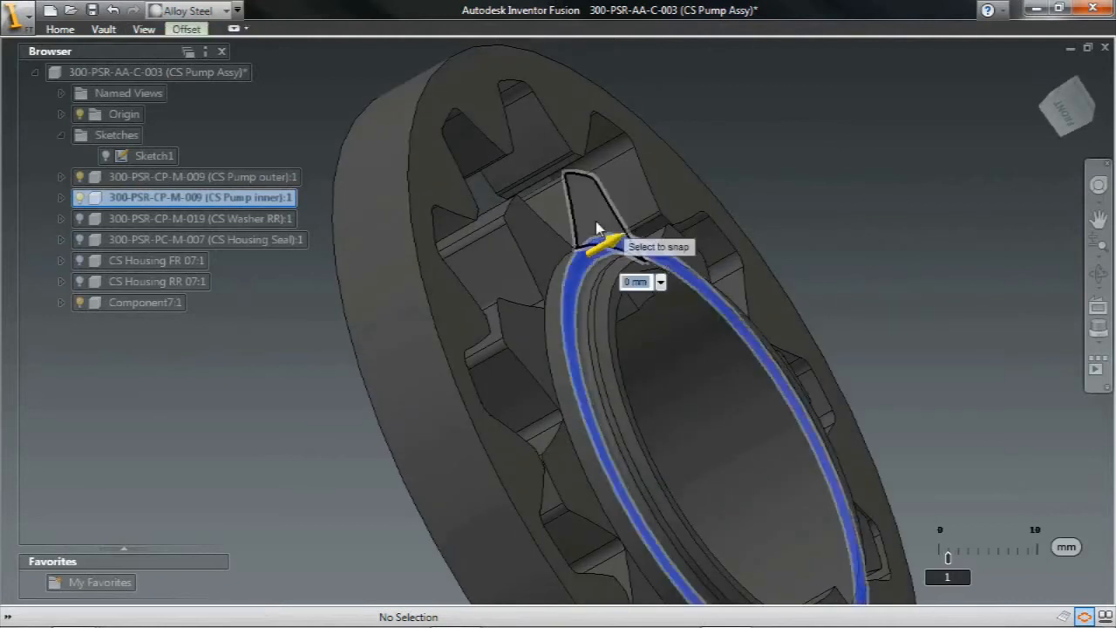
pyautogui.click(595, 220)
pyautogui.rightClick(859, 137)
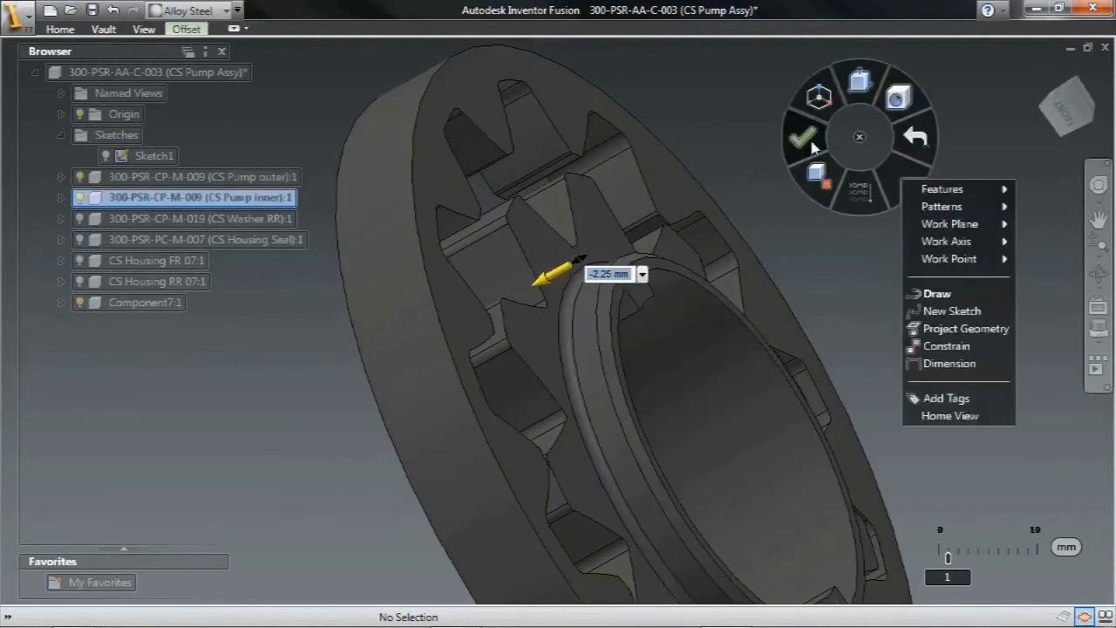
pyautogui.click(799, 146)
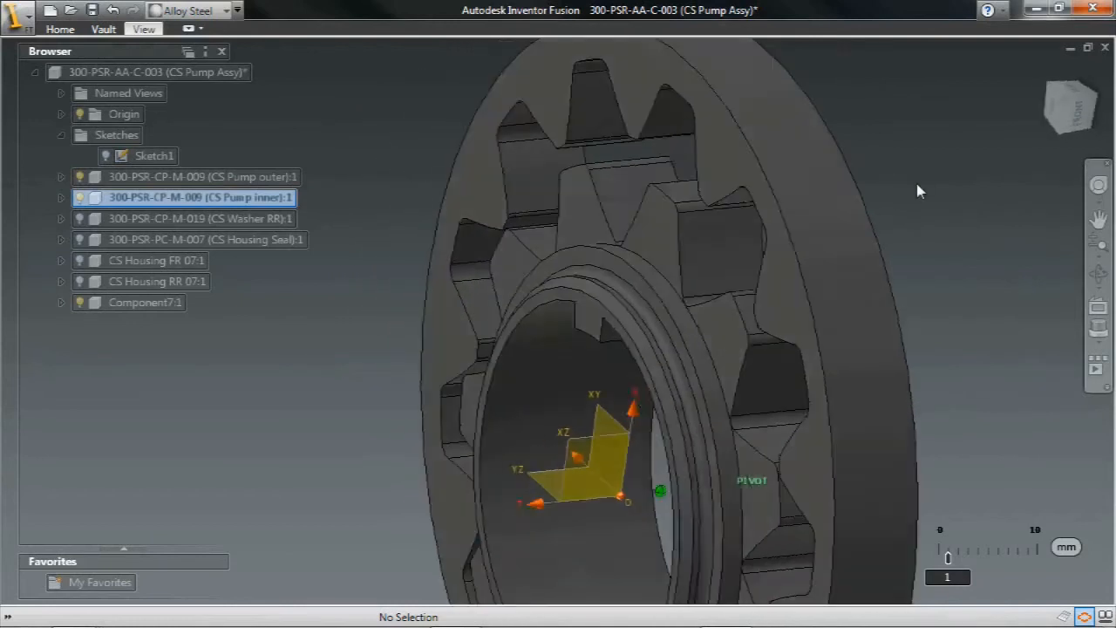
# Offset the matching shoulder face on the gear's opposite side by -2.25 mm, flush with the tooth face.
pyautogui.click(624, 257)
pyautogui.click(601, 218)
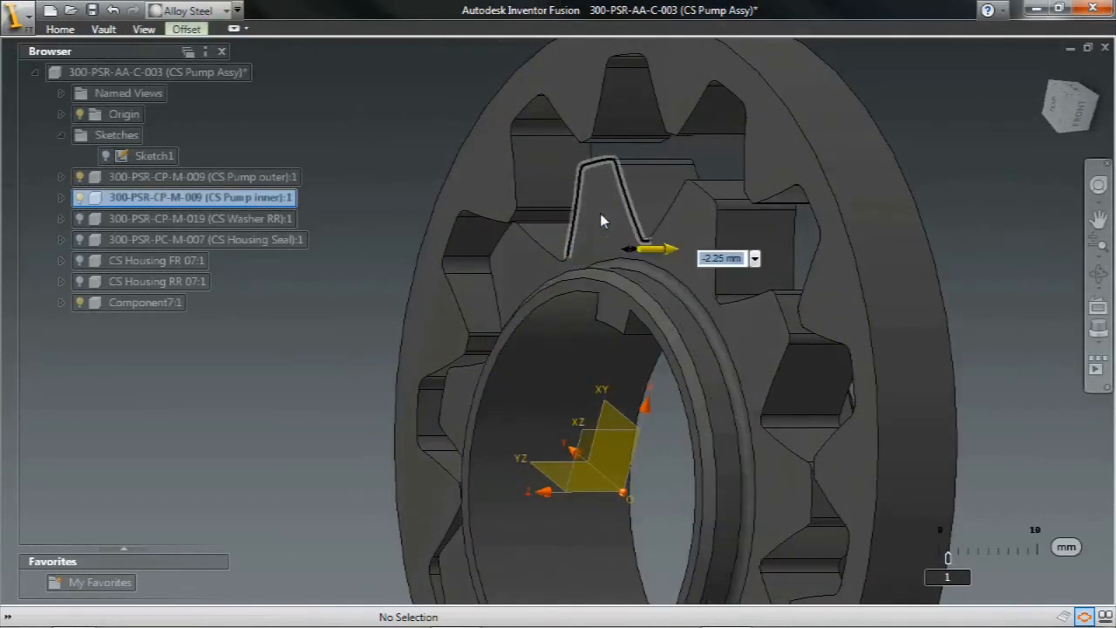
pyautogui.rightClick(950, 68)
pyautogui.click(892, 68)
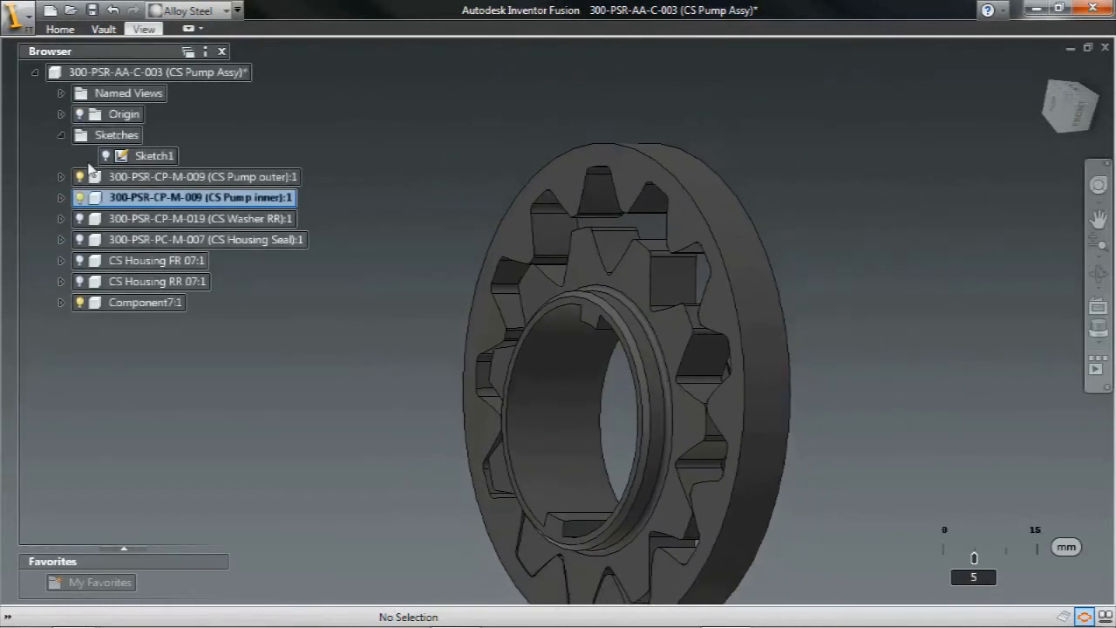
# Collapse the sketches folder and show the CS Washer RR, CS Housing Seal, CS Housing FR and CS Housing RR components.
pyautogui.click(61, 135)
pyautogui.click(79, 198)
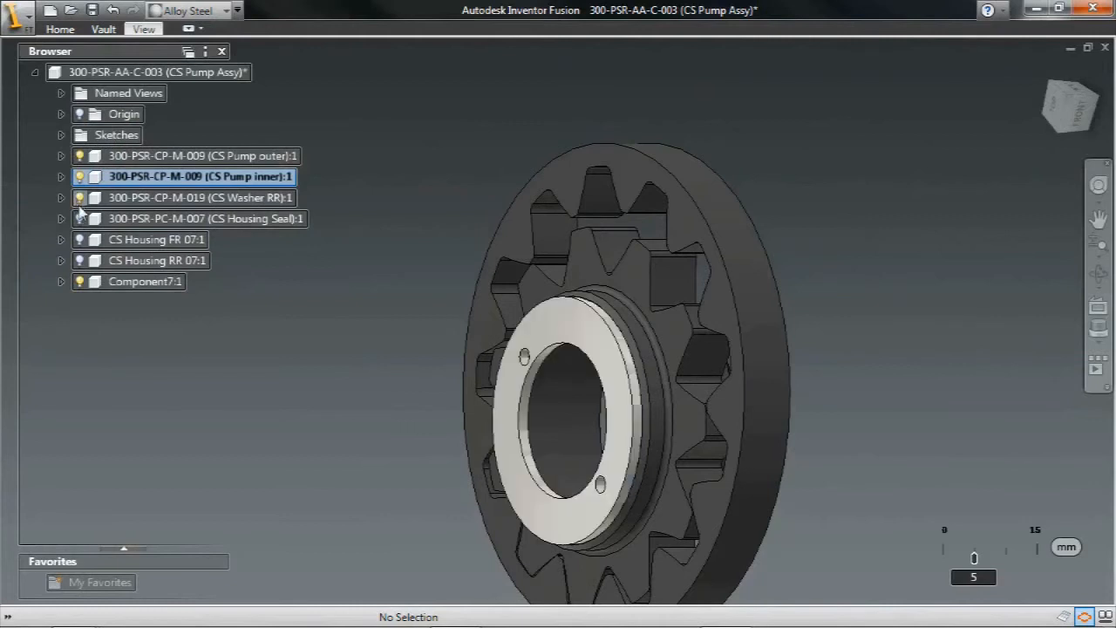
pyautogui.click(79, 218)
pyautogui.click(79, 240)
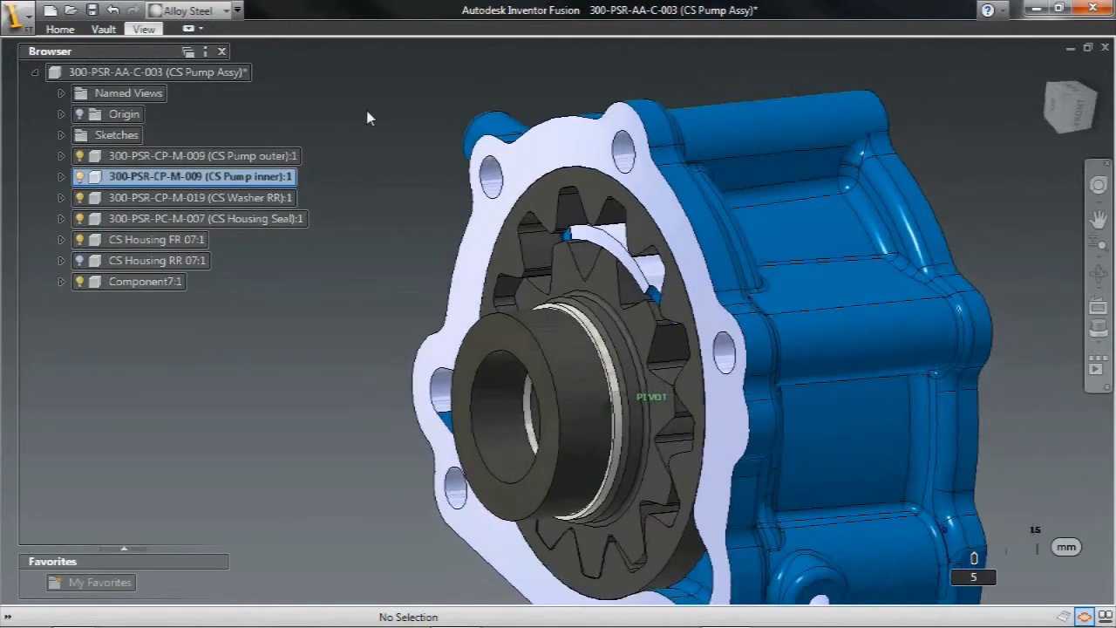
pyautogui.click(79, 261)
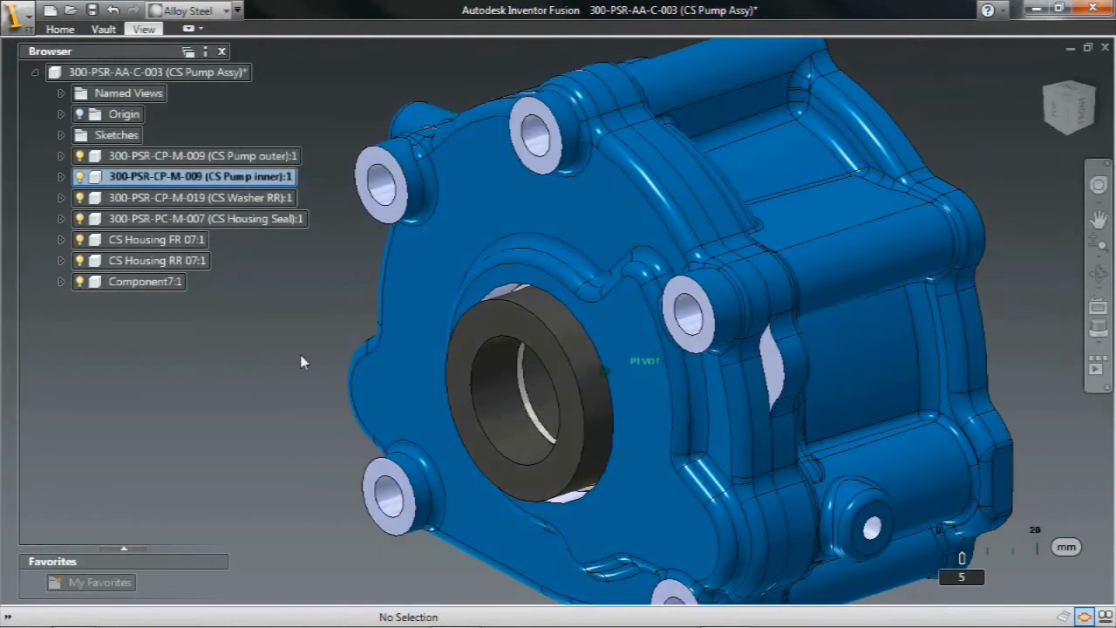
# Activate the CS Housing RR component and isolate it from the rest of the pump assembly.
pyautogui.rightClick(163, 265)
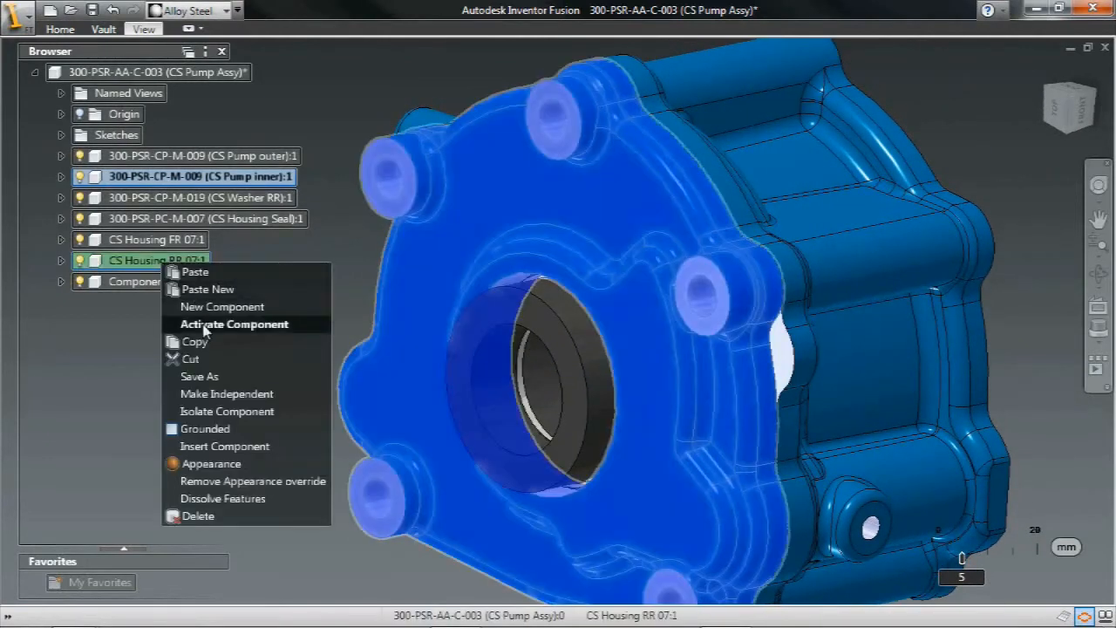
pyautogui.click(202, 326)
pyautogui.rightClick(172, 261)
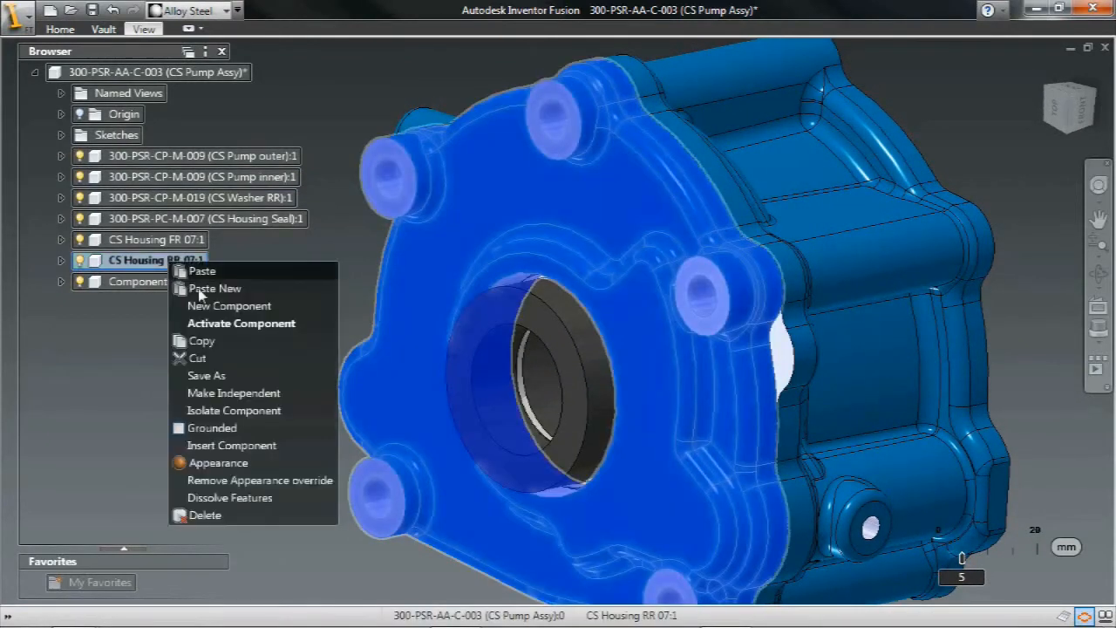
pyautogui.click(223, 413)
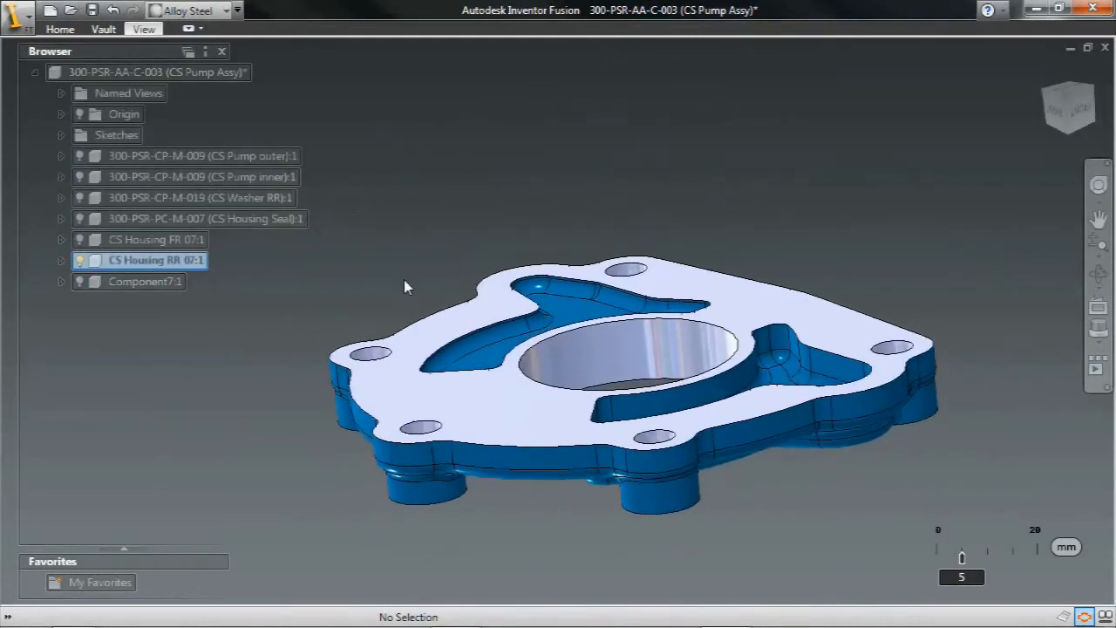
# Start a sketch on CS Housing RR's YZ origin plane and project the outer end of the flat mating face's edge.
pyautogui.click(62, 261)
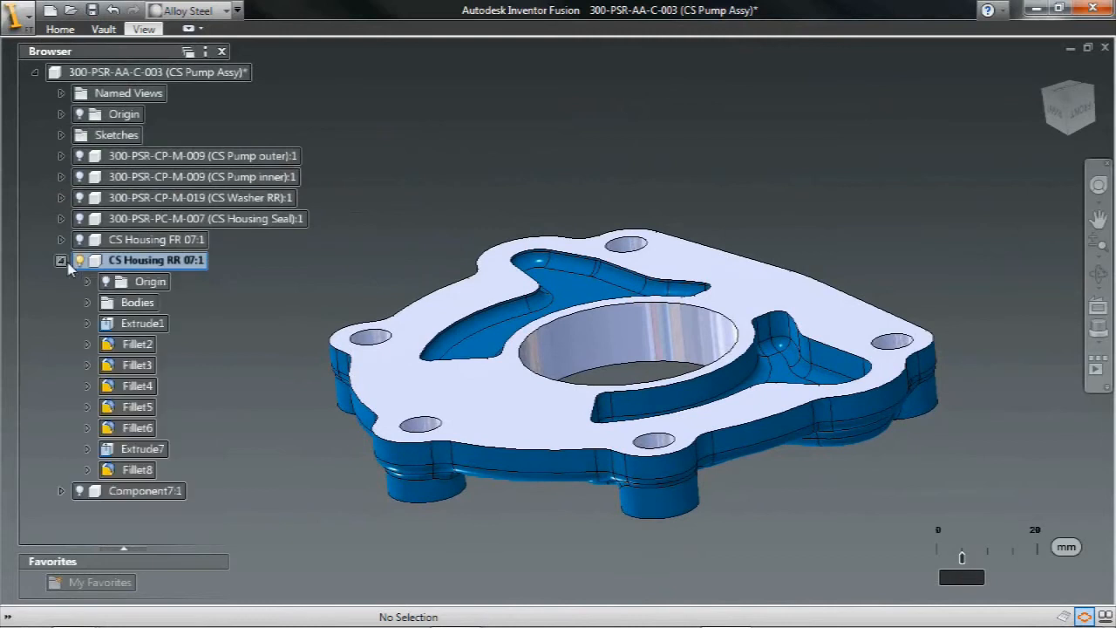
pyautogui.click(577, 340)
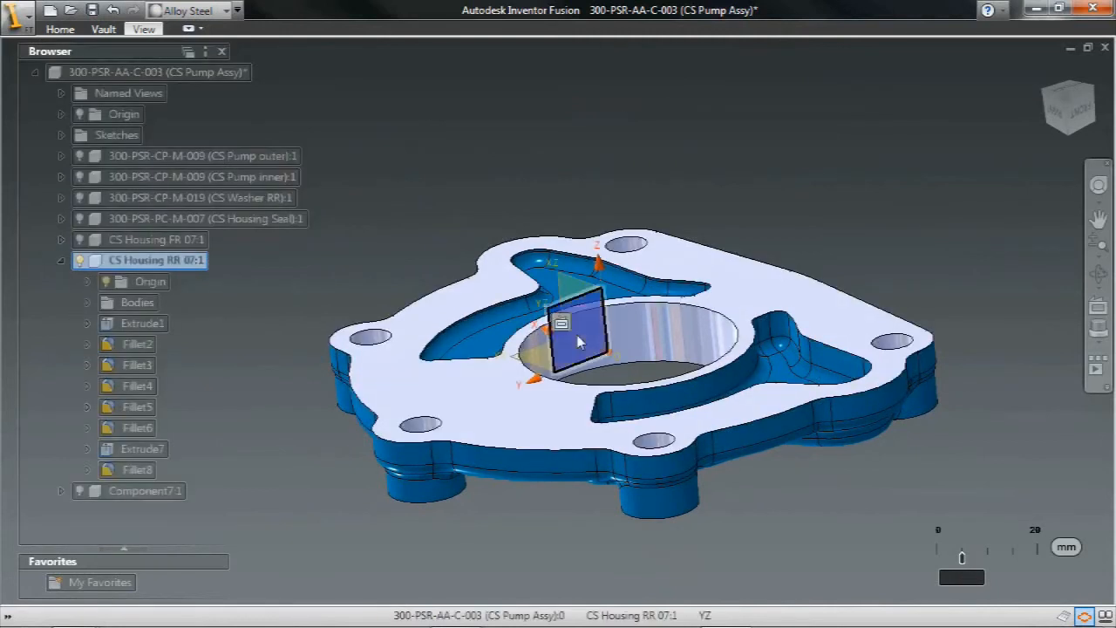
pyautogui.rightClick(575, 336)
pyautogui.click(664, 422)
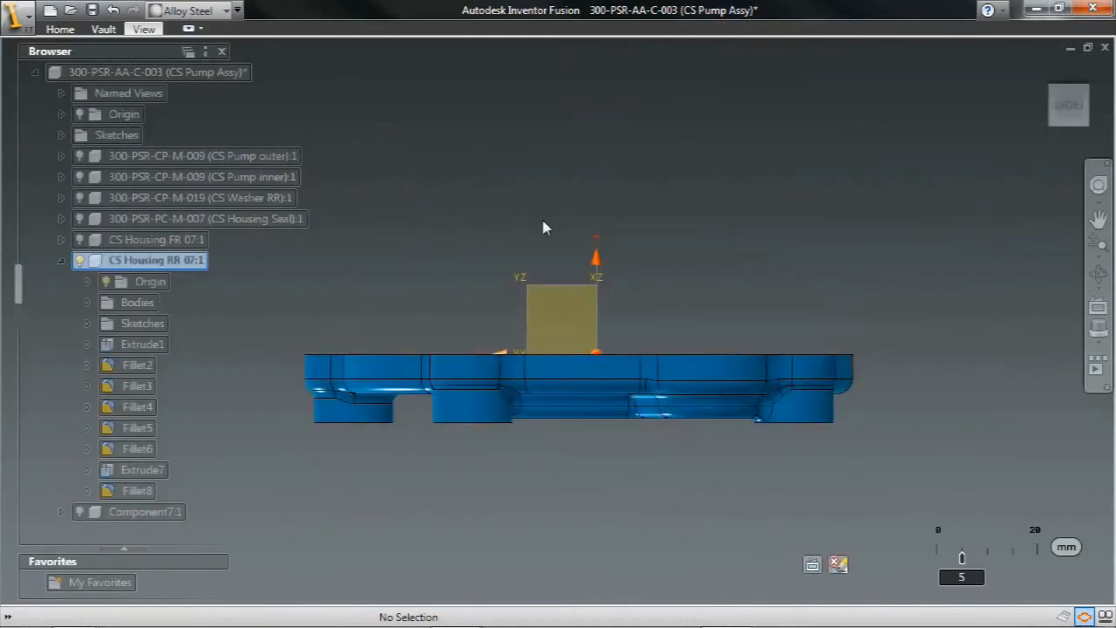
pyautogui.moveTo(441, 206); pyautogui.dragTo(640, 181, button='middle')
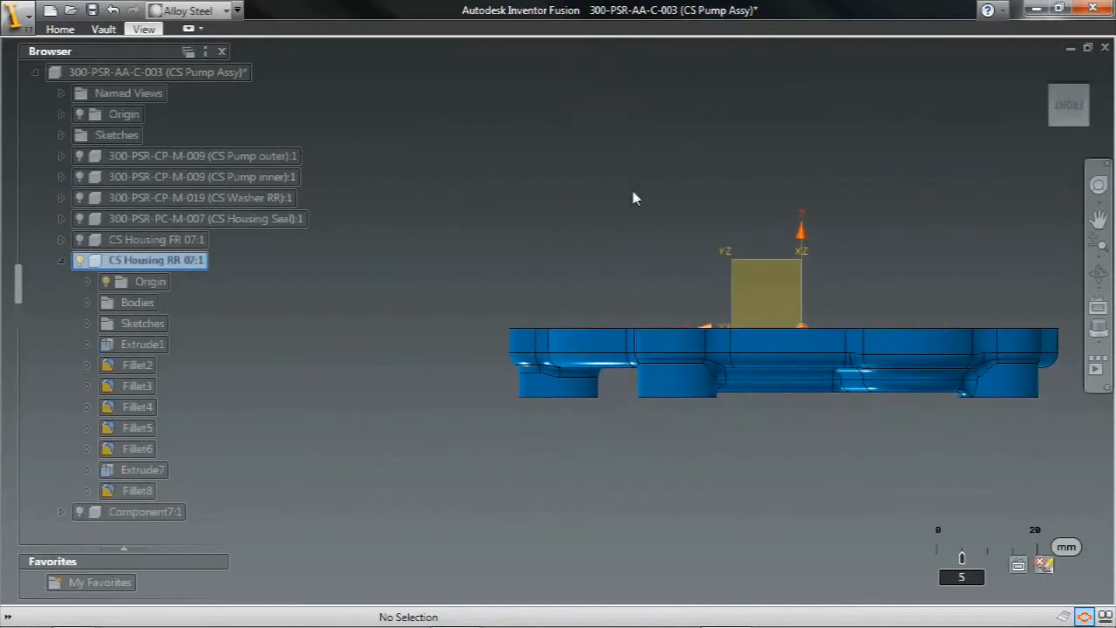
pyautogui.scroll(1, 585, 201)
pyautogui.scroll(3, 586, 200)
pyautogui.moveTo(549, 286); pyautogui.dragTo(605, 241, button='middle')
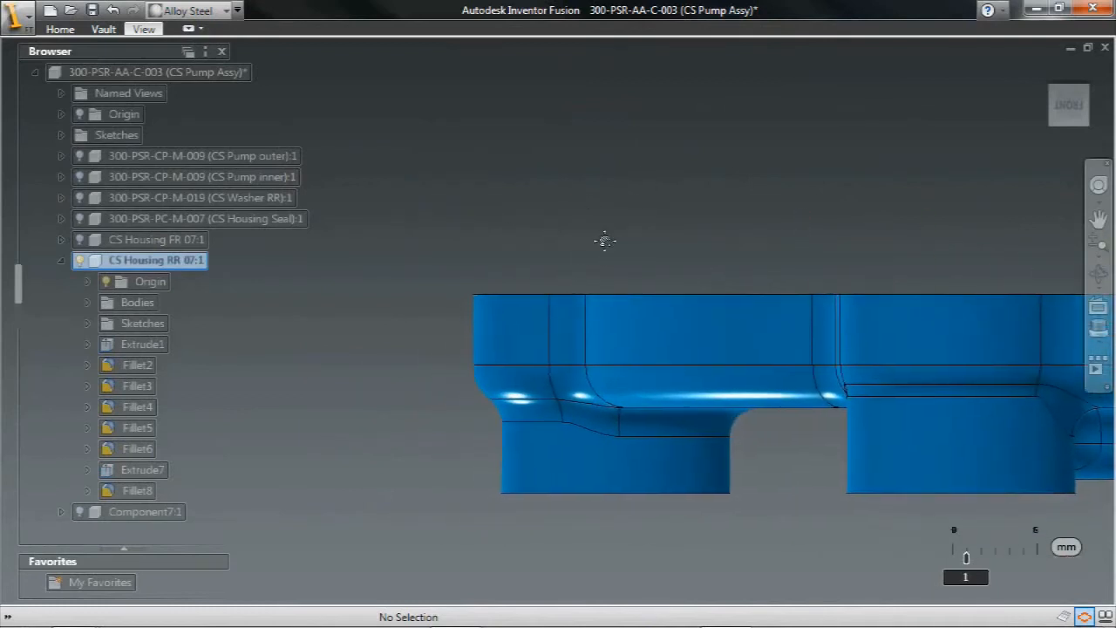
pyautogui.rightClick(670, 150)
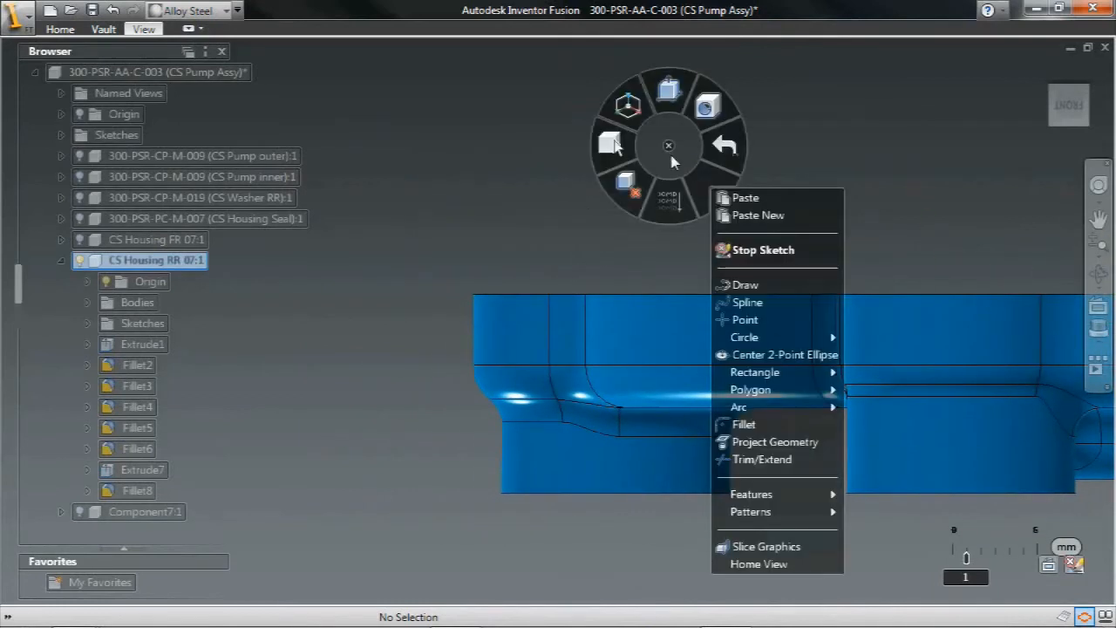
pyautogui.click(778, 442)
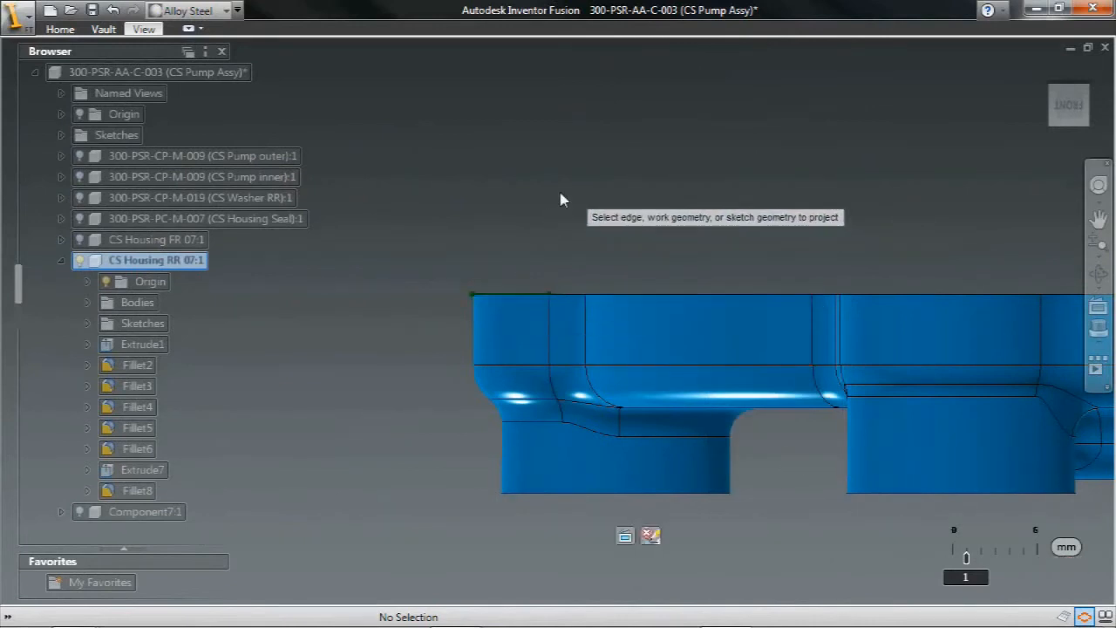
# Sketch a small circle centred on the projected edge, near the housing's outer corner.
pyautogui.moveTo(573, 158); pyautogui.dragTo(578, 174, button='middle')
pyautogui.scroll(5, 579, 180)
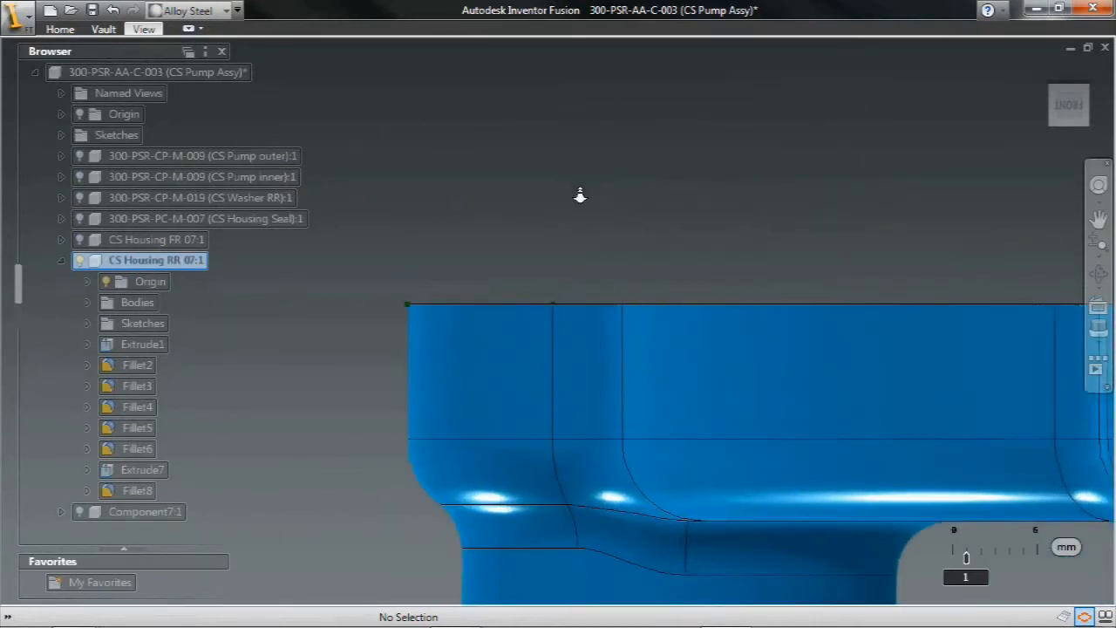
pyautogui.moveTo(533, 213); pyautogui.dragTo(614, 196, button='middle')
pyautogui.rightClick(653, 147)
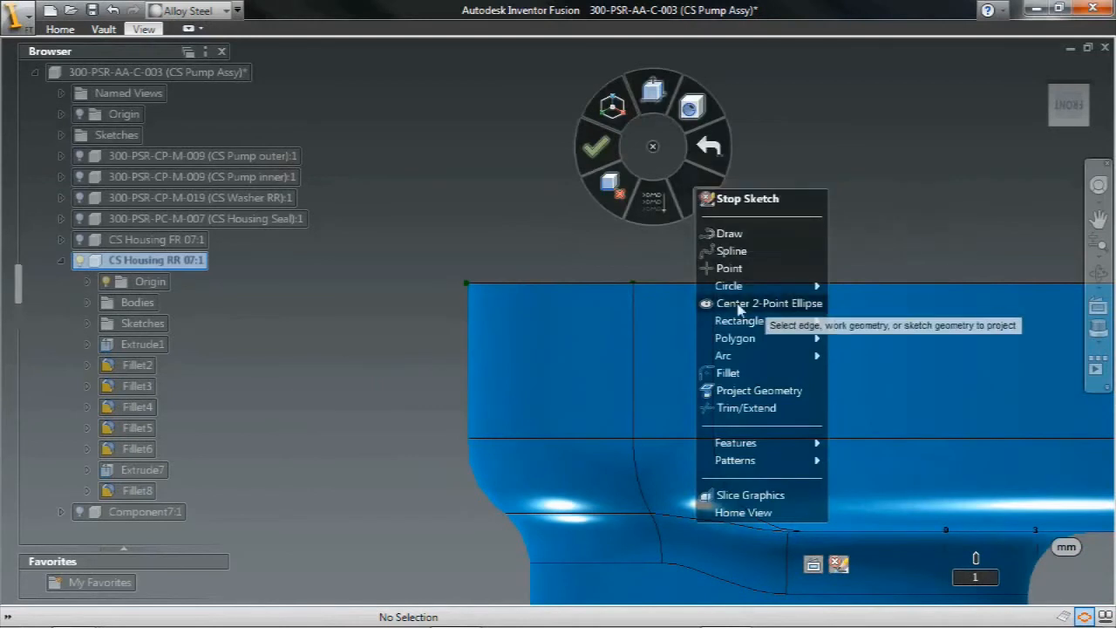
pyautogui.moveTo(802, 285)
pyautogui.click(850, 286)
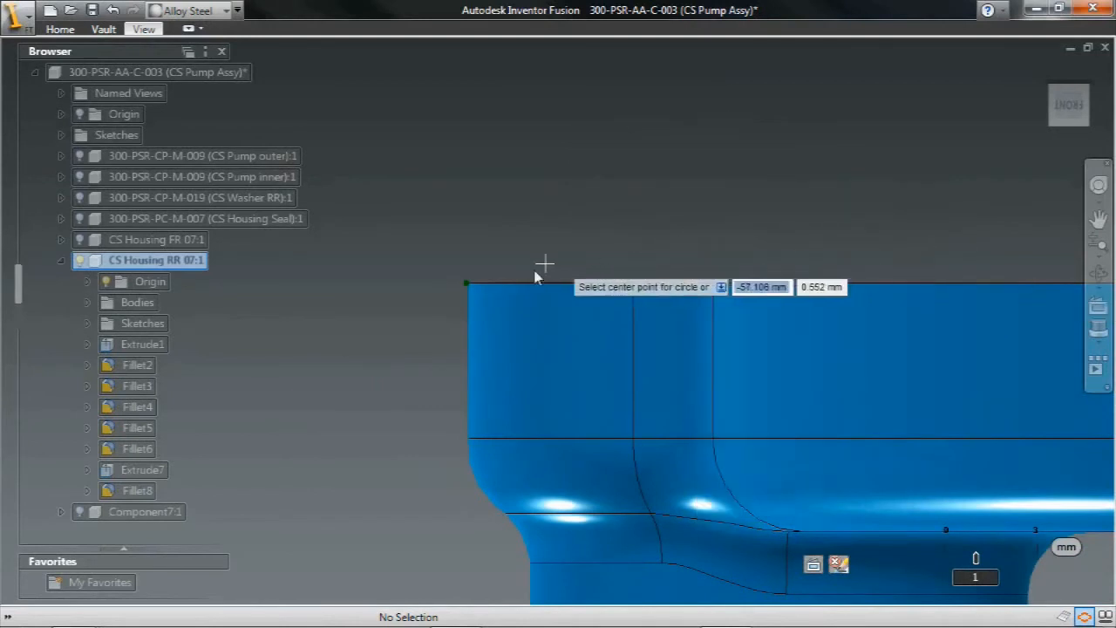
pyautogui.click(504, 291)
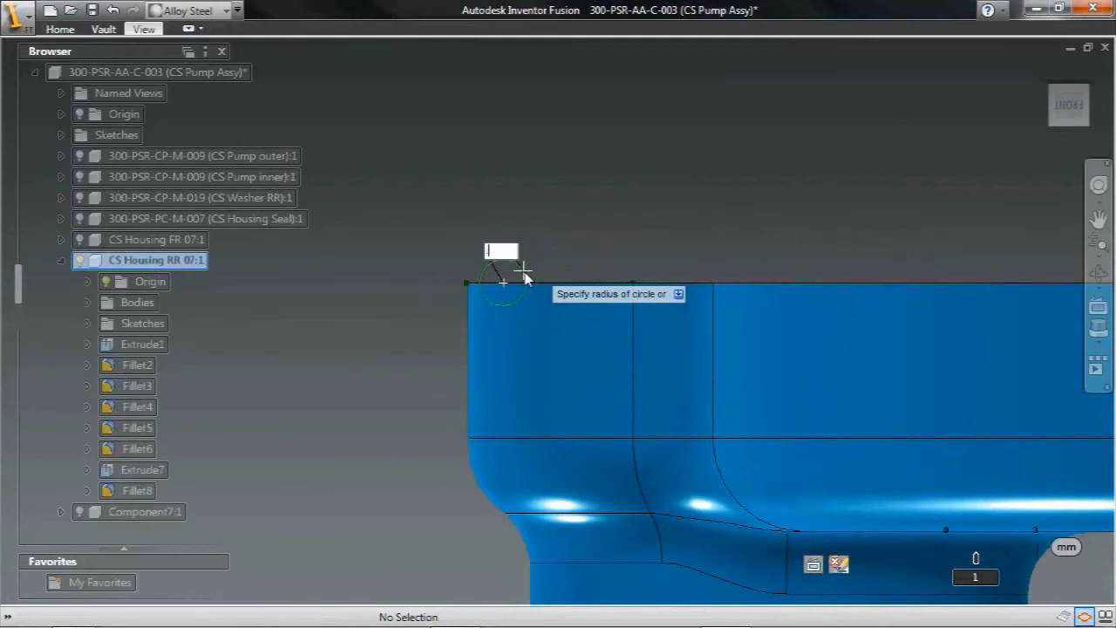
pyautogui.press('Return')
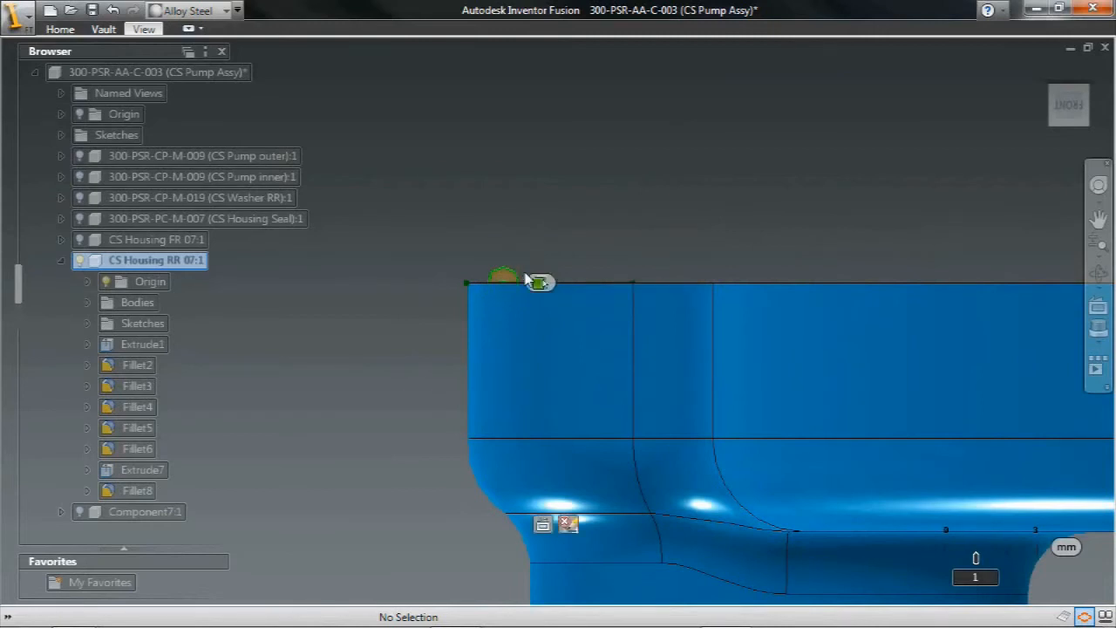
# Move the circle along the projected line to about midway between the housing's outer edge and the bolt hole.
pyautogui.moveTo(523, 244)
pyautogui.keyDown('shift'); pyautogui.mouseDown(button='middle')
pyautogui.moveTo(486, 311)
pyautogui.moveTo(493, 291)
pyautogui.moveTo(520, 363)
pyautogui.moveTo(585, 373)
pyautogui.moveTo(627, 401)
pyautogui.moveTo(650, 450)
pyautogui.mouseUp(button='middle'); pyautogui.keyUp('shift')
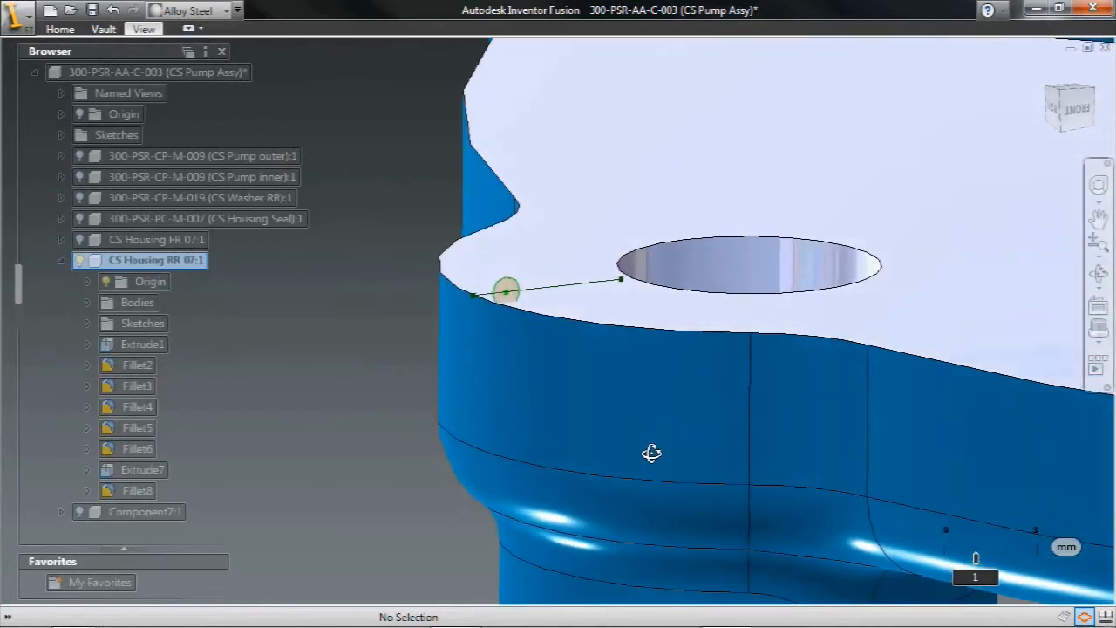
pyautogui.click(514, 296)
pyautogui.moveTo(549, 292); pyautogui.dragTo(549, 290)
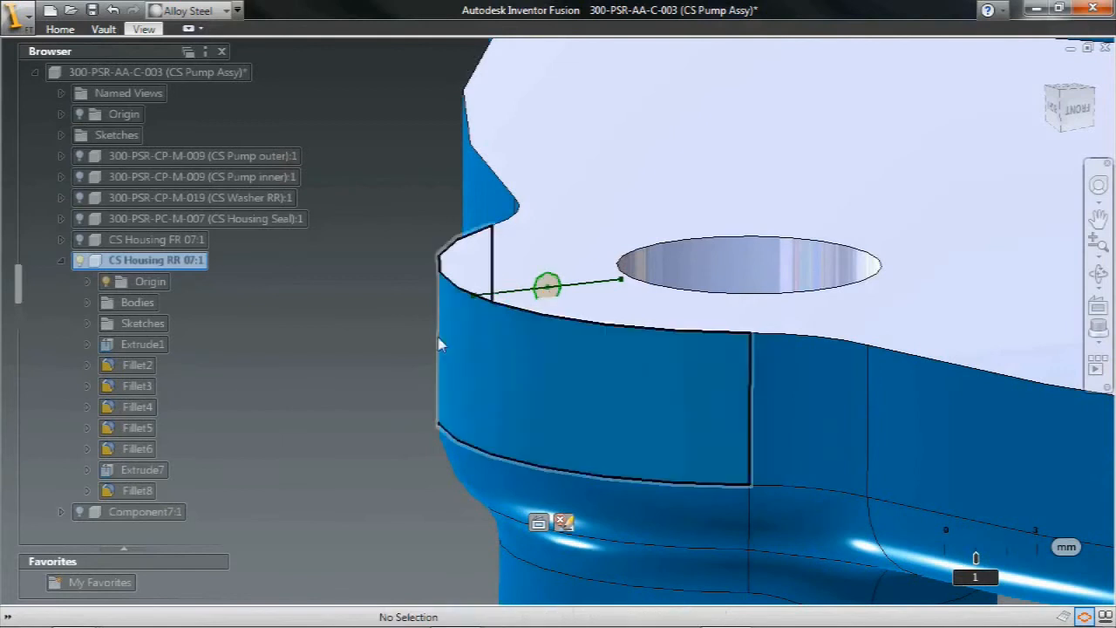
# Start a Sweep of the small circle profile as a cut, with the housing mating face's outer edge as the path.
pyautogui.click(549, 290)
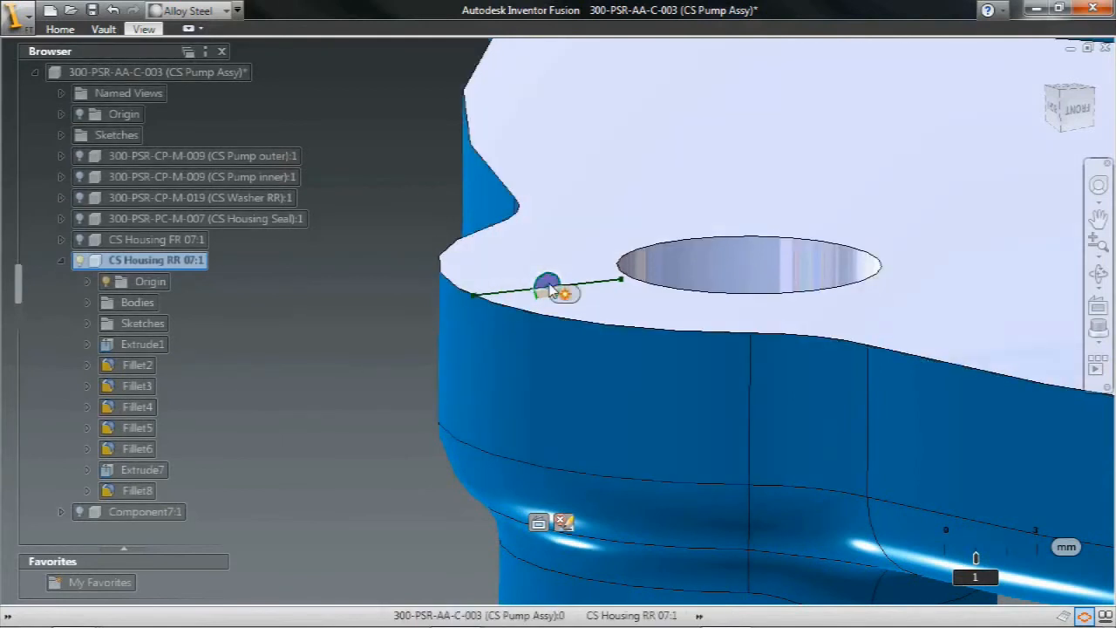
pyautogui.moveTo(566, 297)
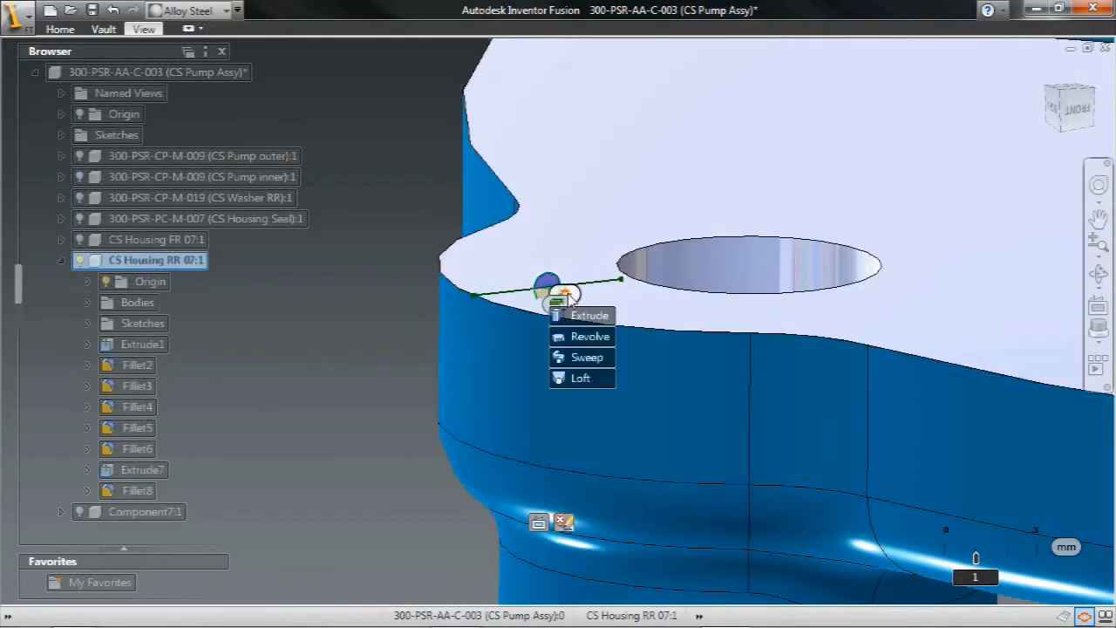
pyautogui.click(587, 358)
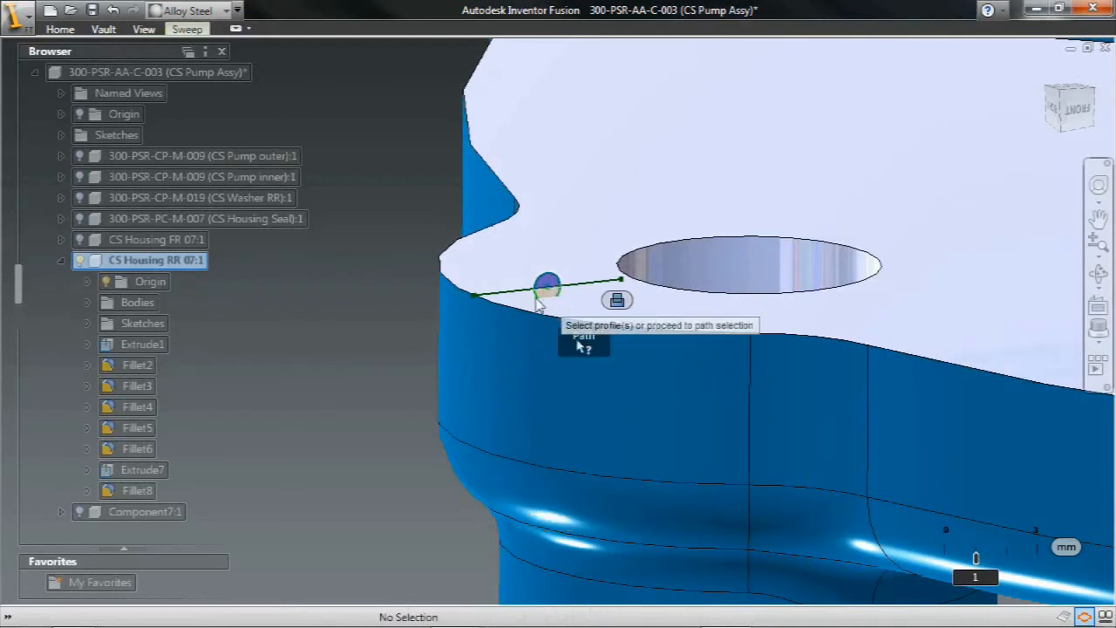
pyautogui.moveTo(611, 317)
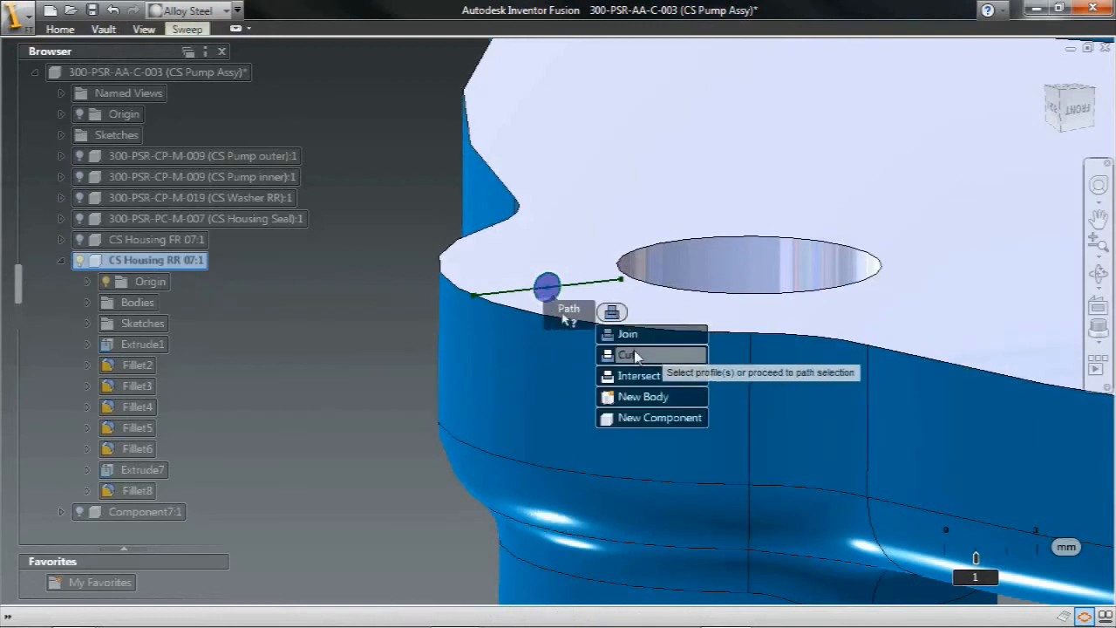
pyautogui.click(635, 356)
pyautogui.click(569, 313)
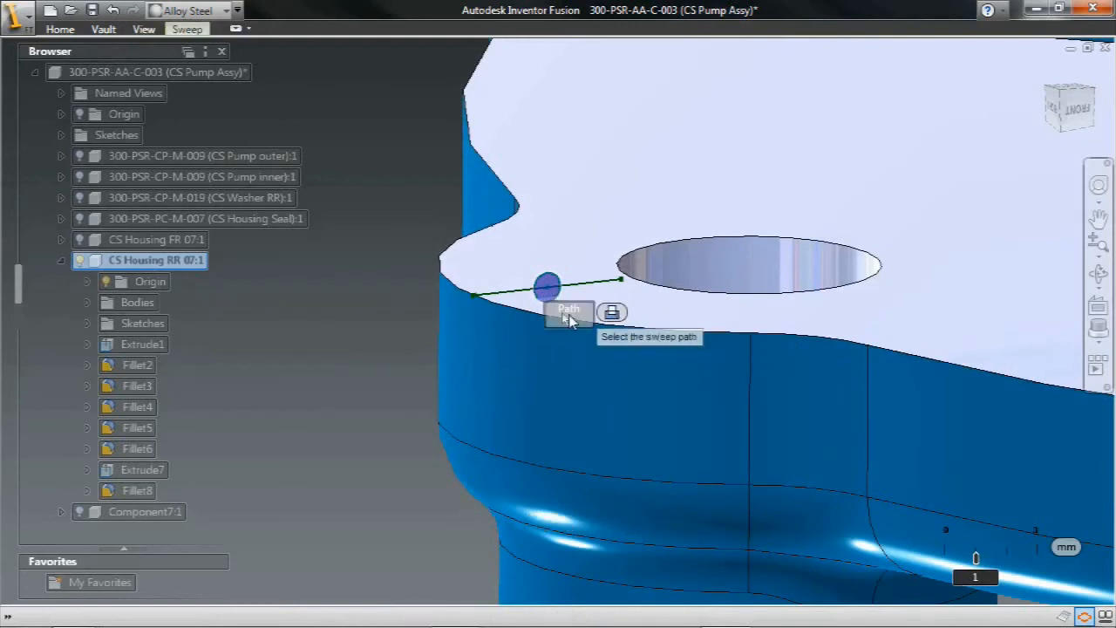
pyautogui.click(449, 292)
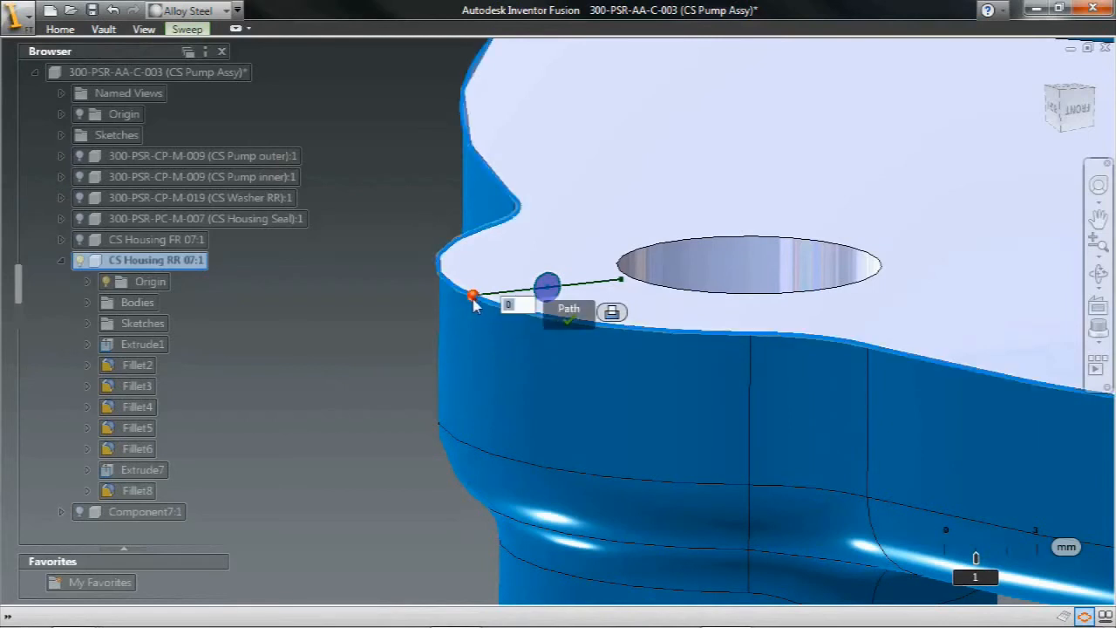
# Extend the sweep cut along the full path around the mating face and complete the groove.
pyautogui.moveTo(459, 290); pyautogui.dragTo(516, 206)
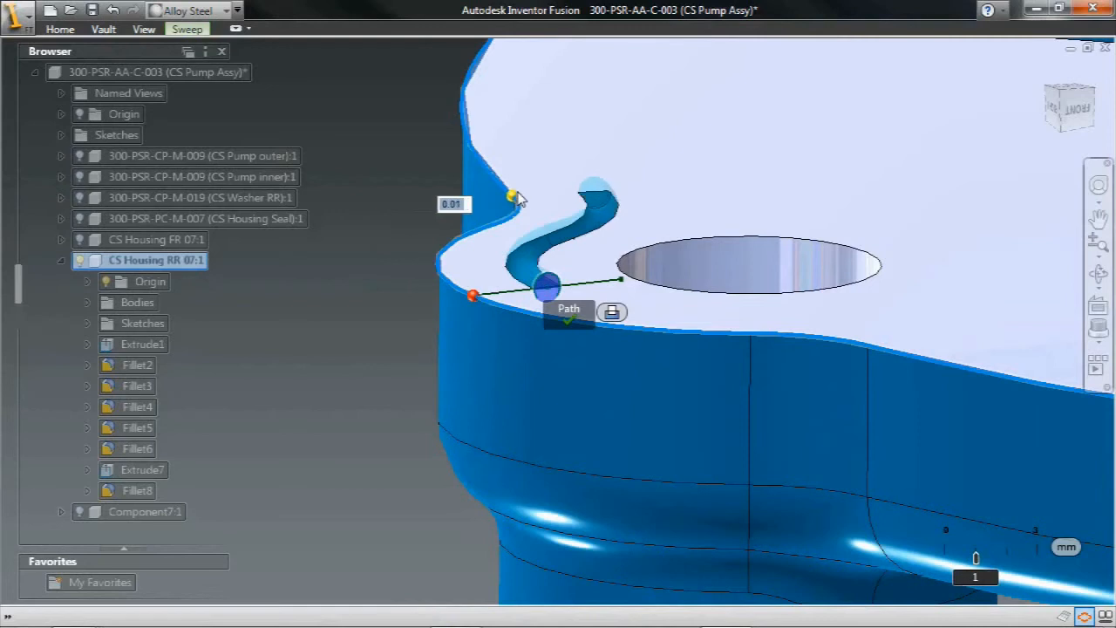
pyautogui.click(190, 28)
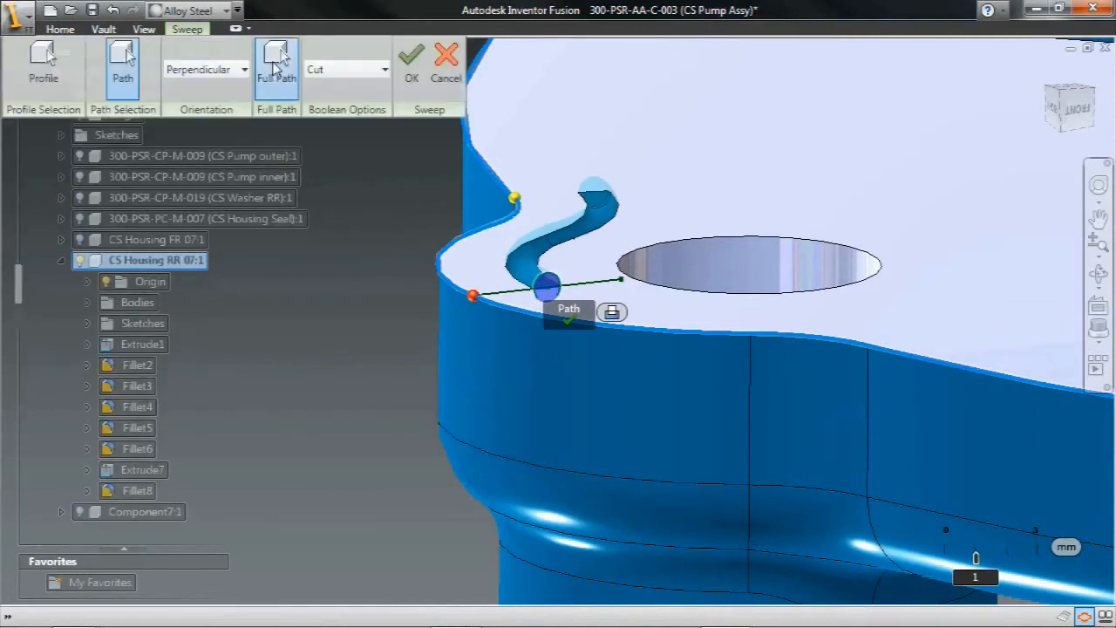
pyautogui.click(276, 68)
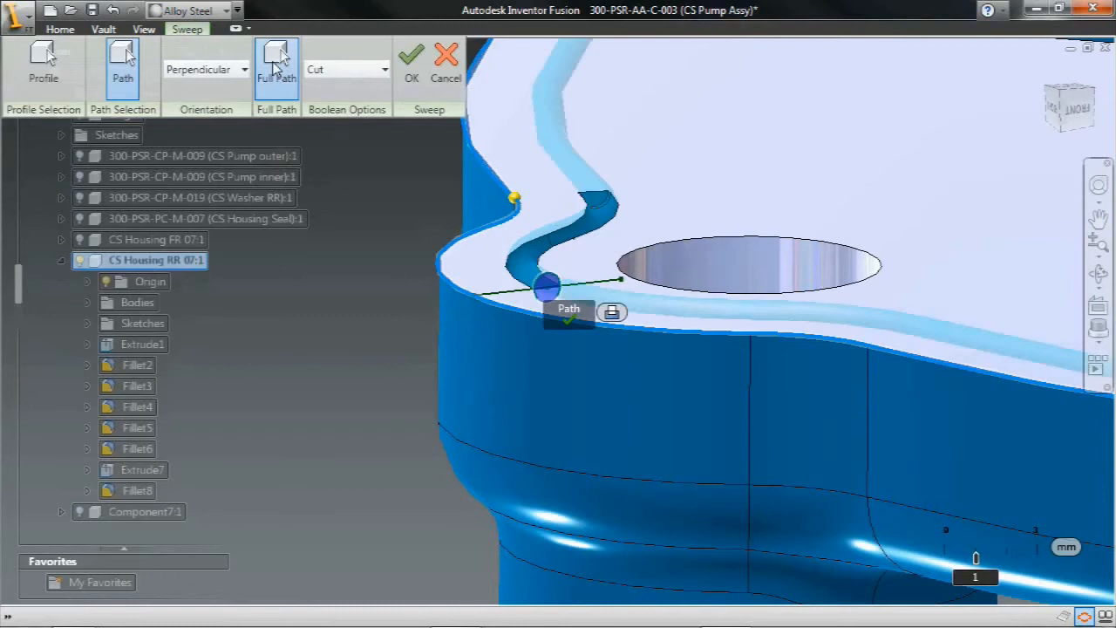
pyautogui.click(412, 70)
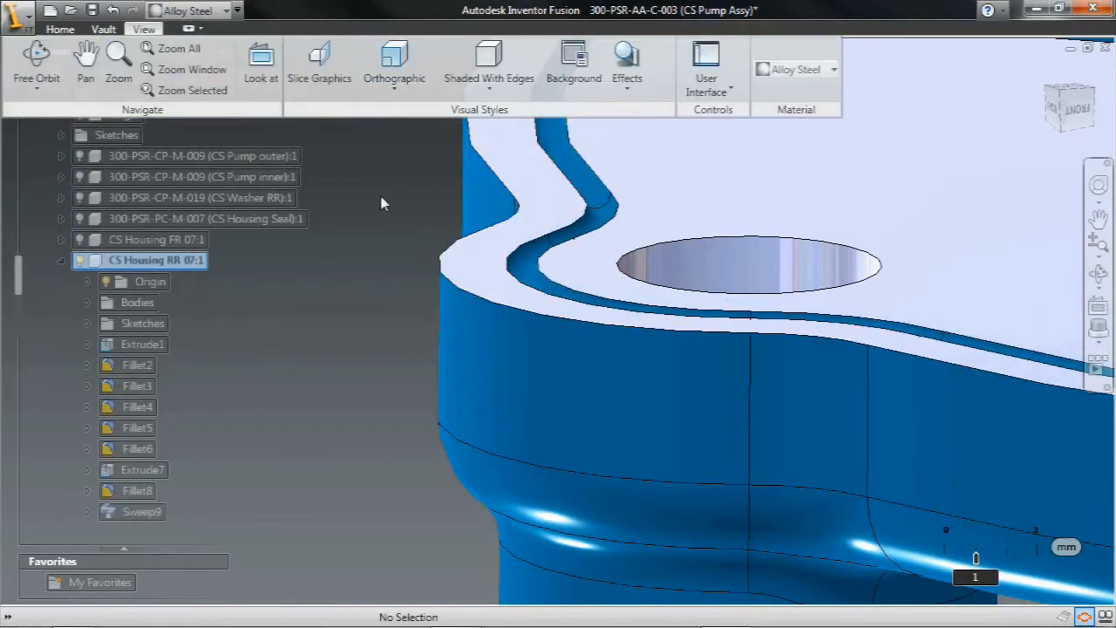
# Offset the top face of one bolt boss on the housing's outer side outward by 1.5 mm.
pyautogui.scroll(-6, 369, 279)
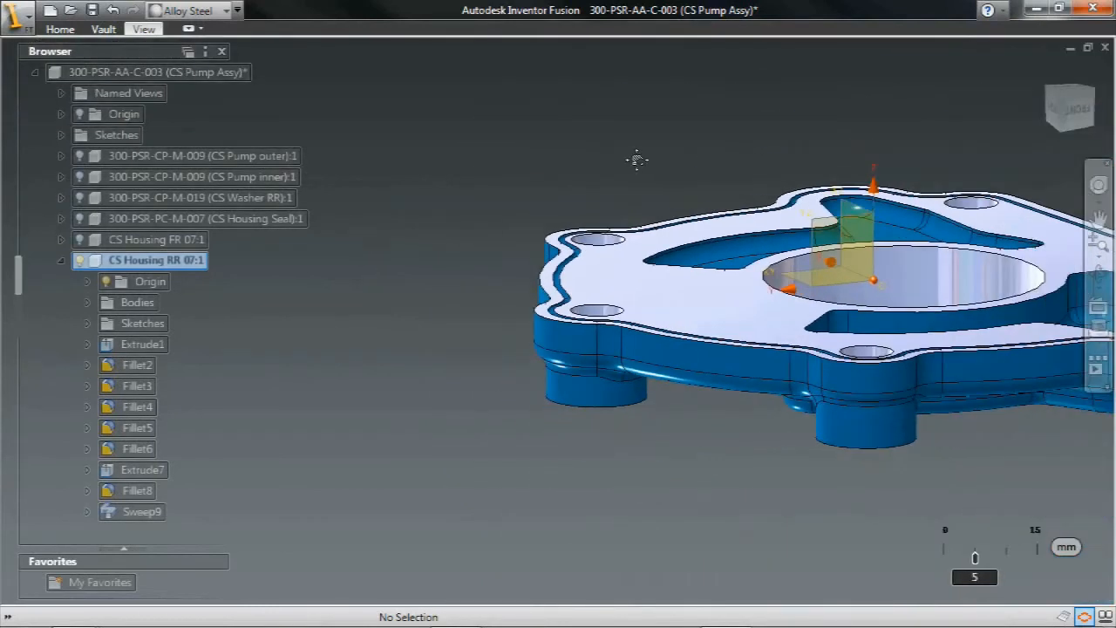
pyautogui.moveTo(636, 159); pyautogui.dragTo(462, 217, button='middle')
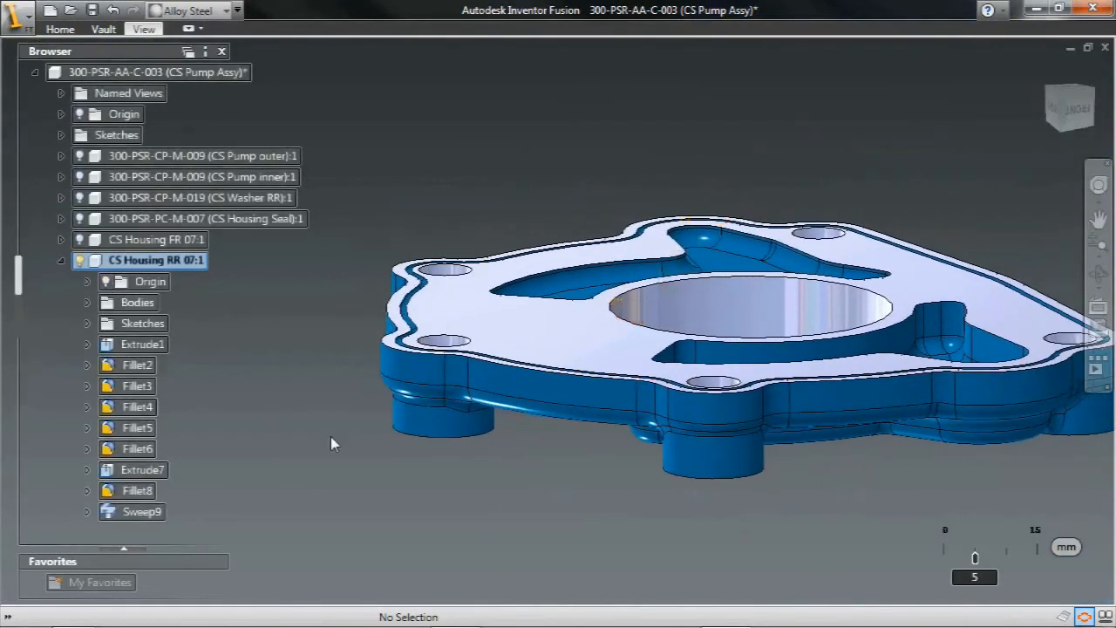
pyautogui.moveTo(385, 480)
pyautogui.keyDown('shift'); pyautogui.mouseDown(button='middle')
pyautogui.moveTo(838, 163)
pyautogui.moveTo(876, 210)
pyautogui.mouseUp(button='middle'); pyautogui.keyUp('shift')
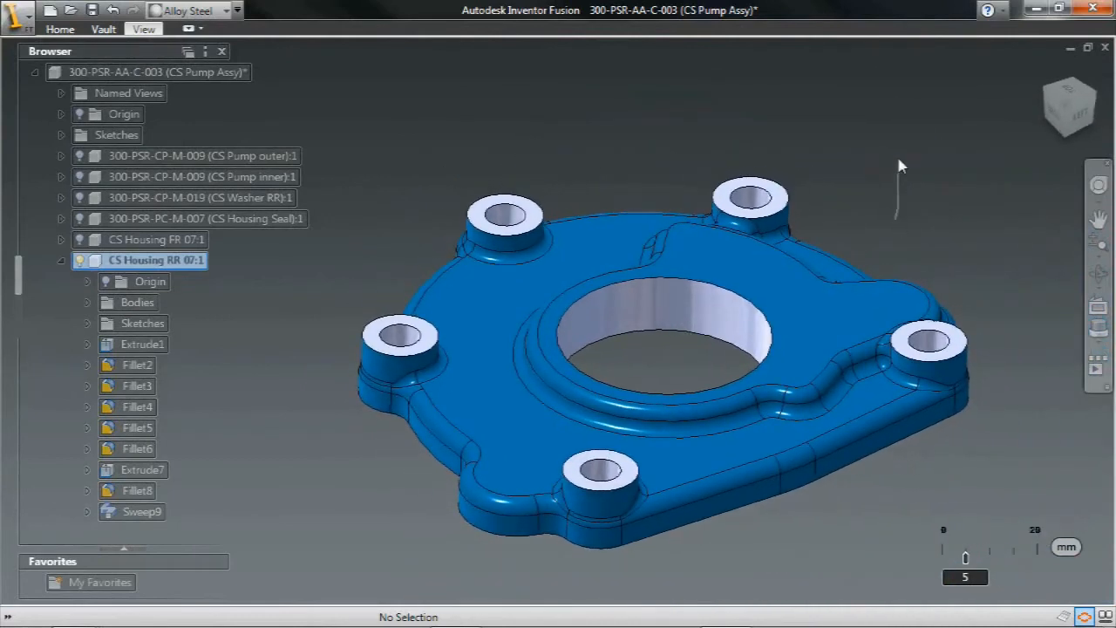
pyautogui.click(784, 200)
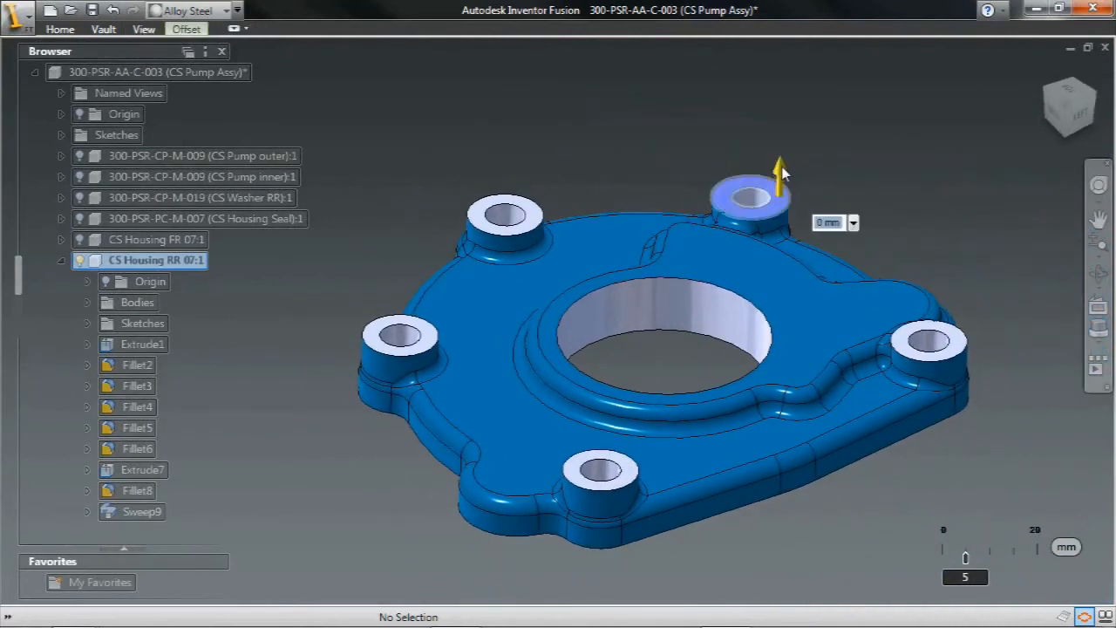
pyautogui.moveTo(781, 162); pyautogui.dragTo(782, 132)
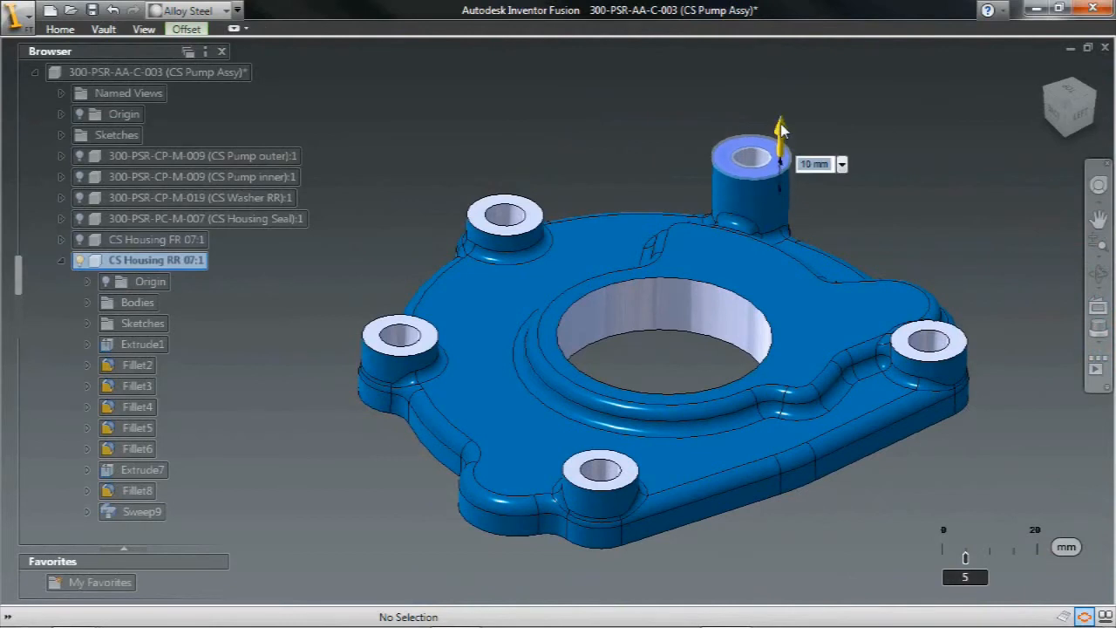
pyautogui.press('Return')
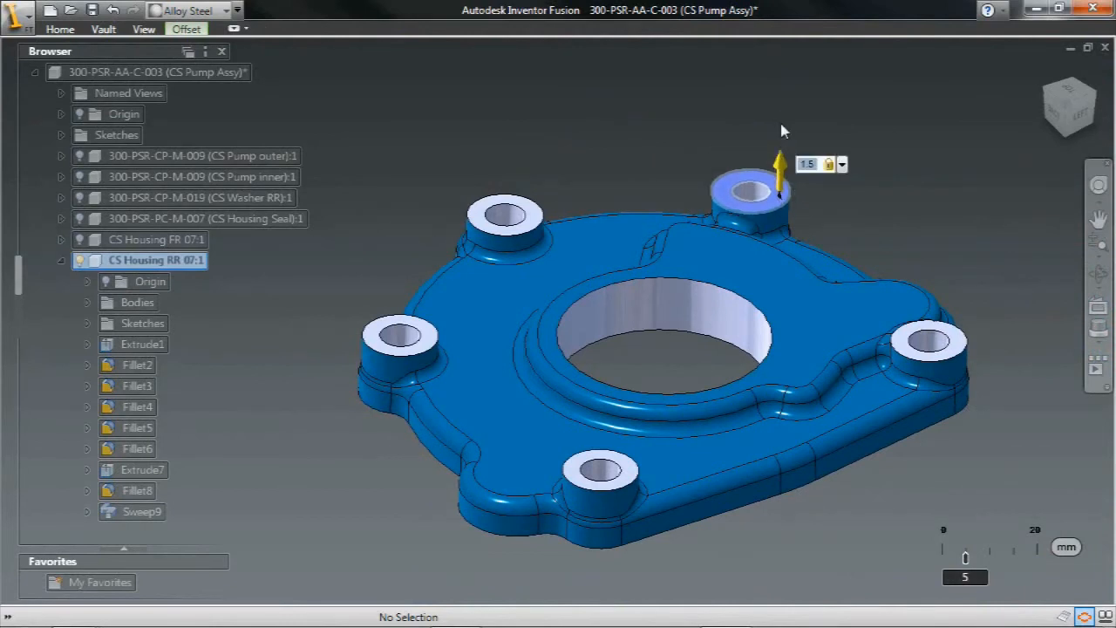
pyautogui.press('Return')
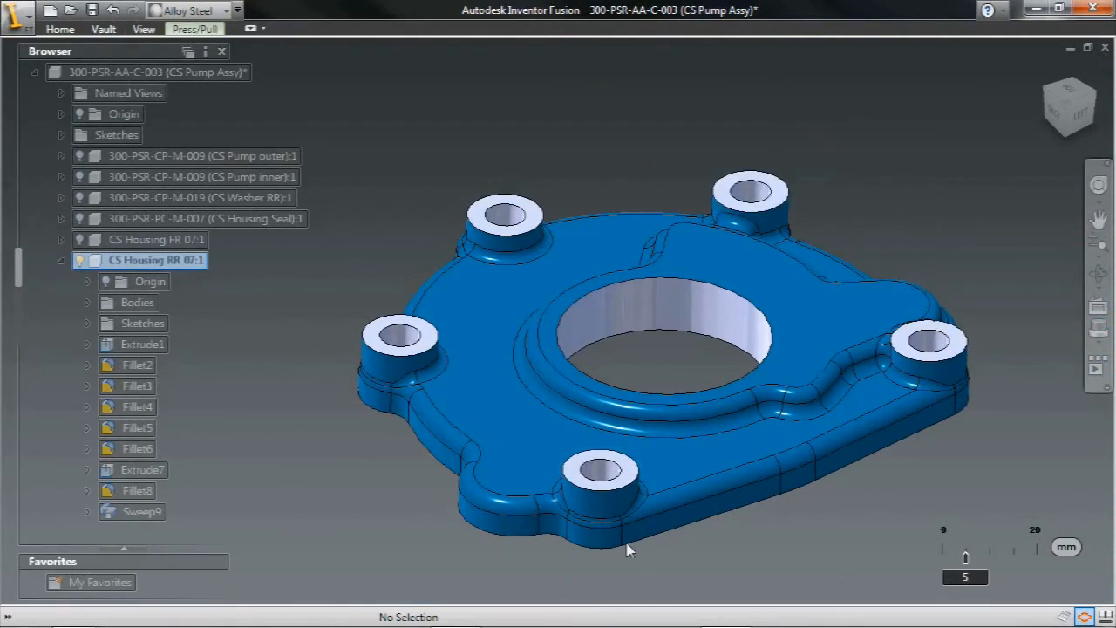
# Offset the top face of the opposite bolt boss by snapping it to the raised boss's face.
pyautogui.click(630, 475)
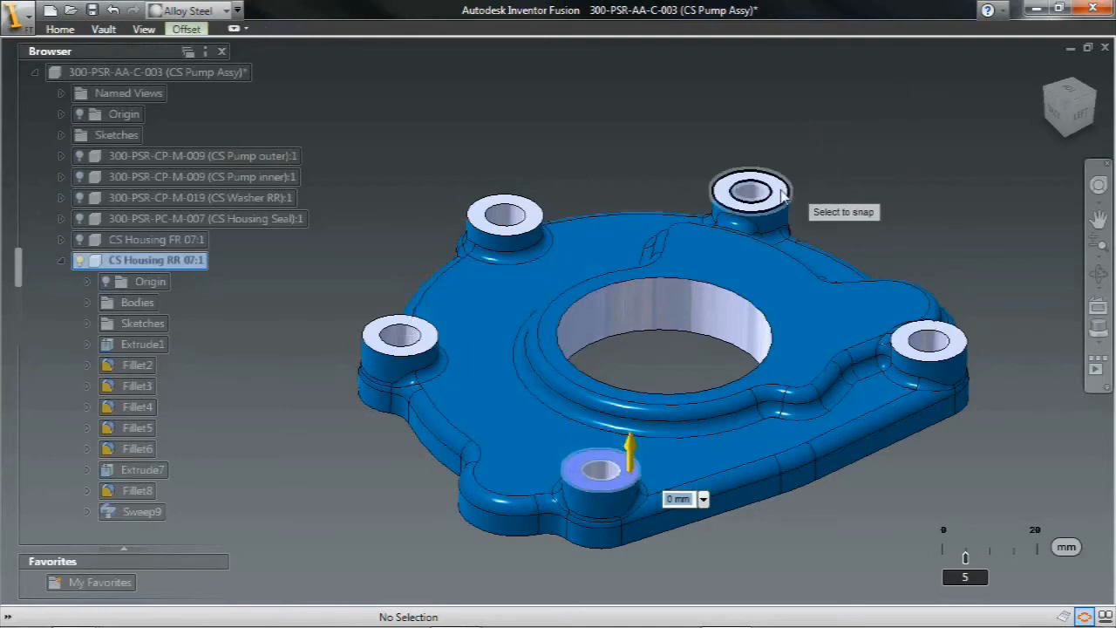
pyautogui.rightClick(928, 157)
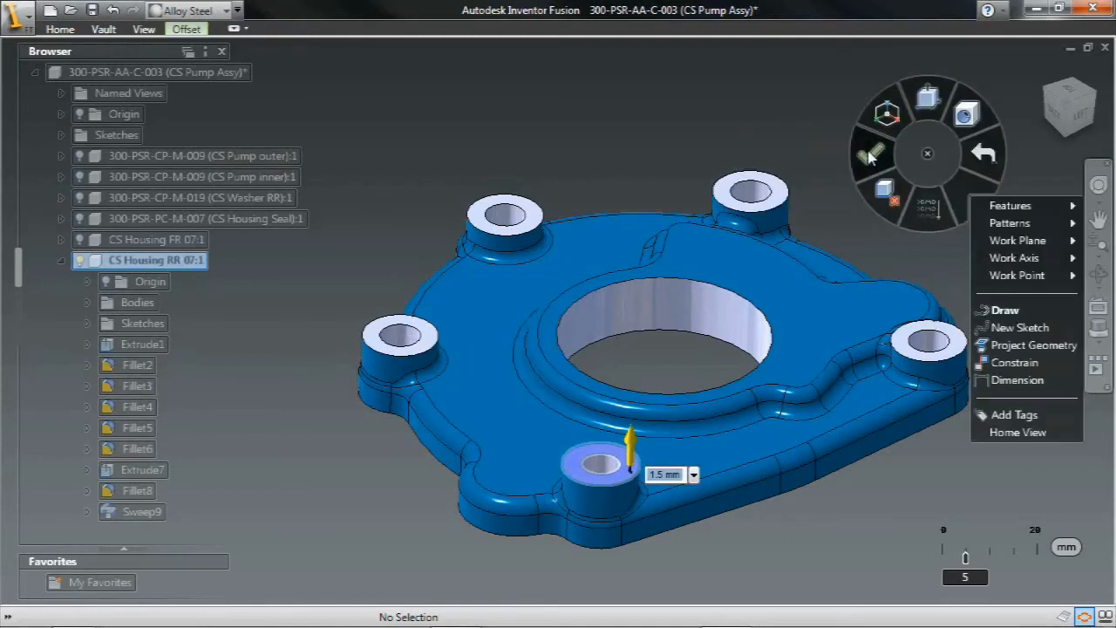
pyautogui.click(870, 155)
# Constrain the top faces of two adjacent unraised bolt bosses to each other.
pyautogui.rightClick(646, 104)
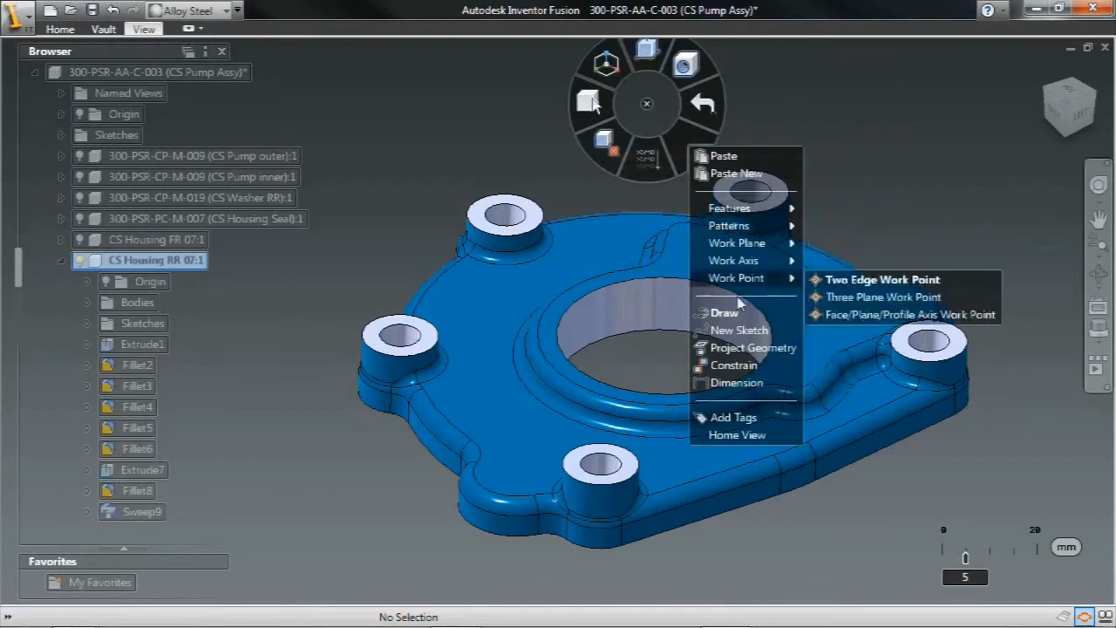
pyautogui.click(733, 364)
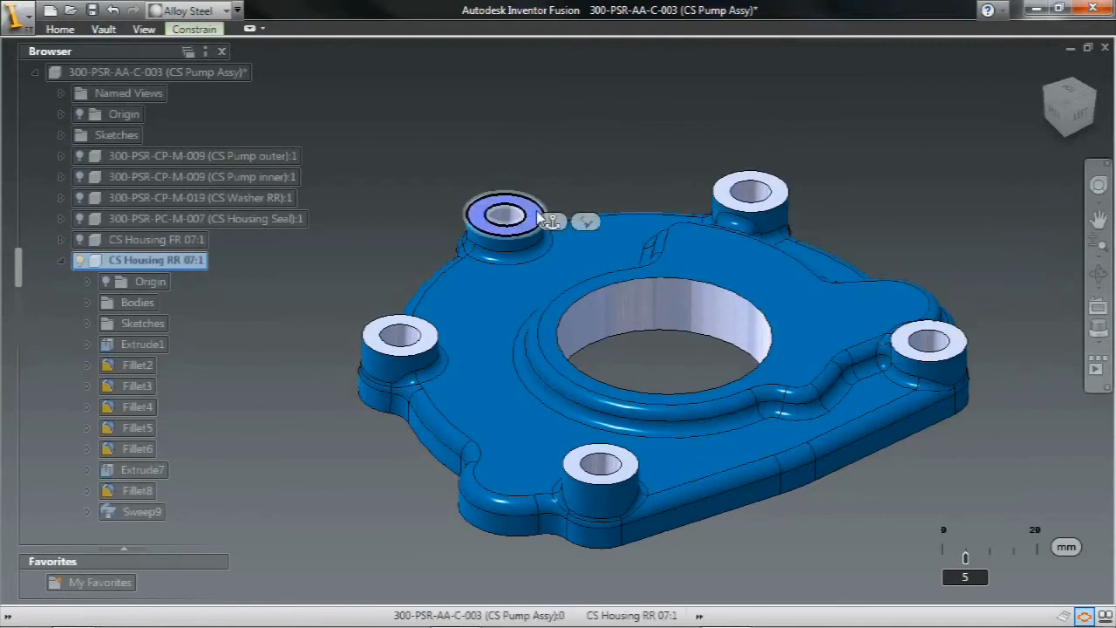
pyautogui.click(388, 335)
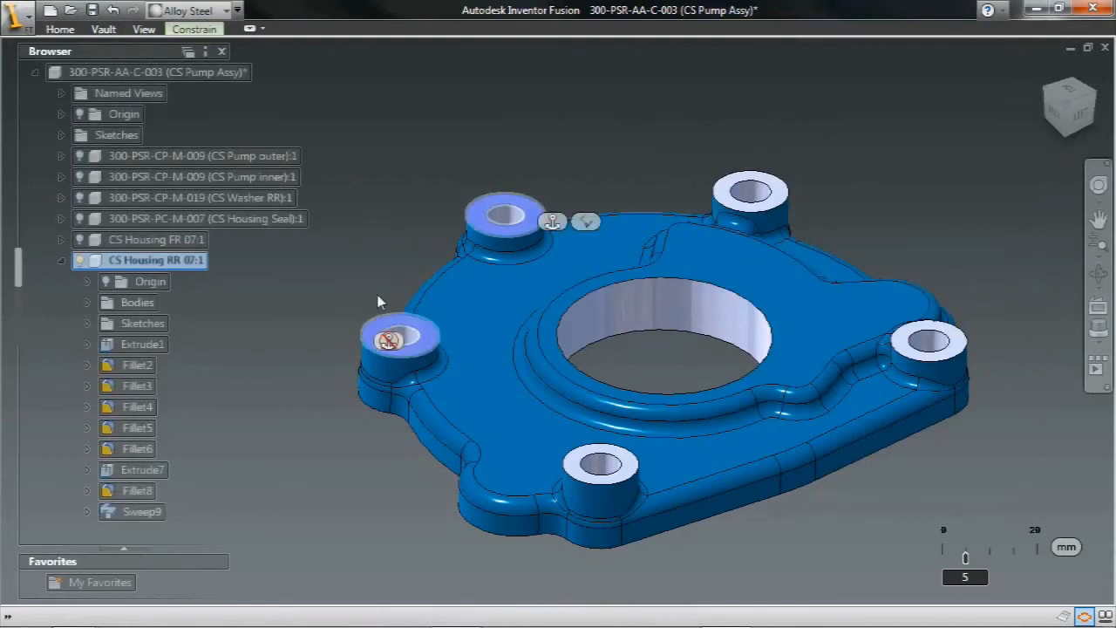
pyautogui.rightClick(553, 101)
pyautogui.click(508, 108)
# Press/Pull one of the two constrained boss faces outward by 1.5 mm.
pyautogui.moveTo(926, 134); pyautogui.dragTo(925, 122, button='right')
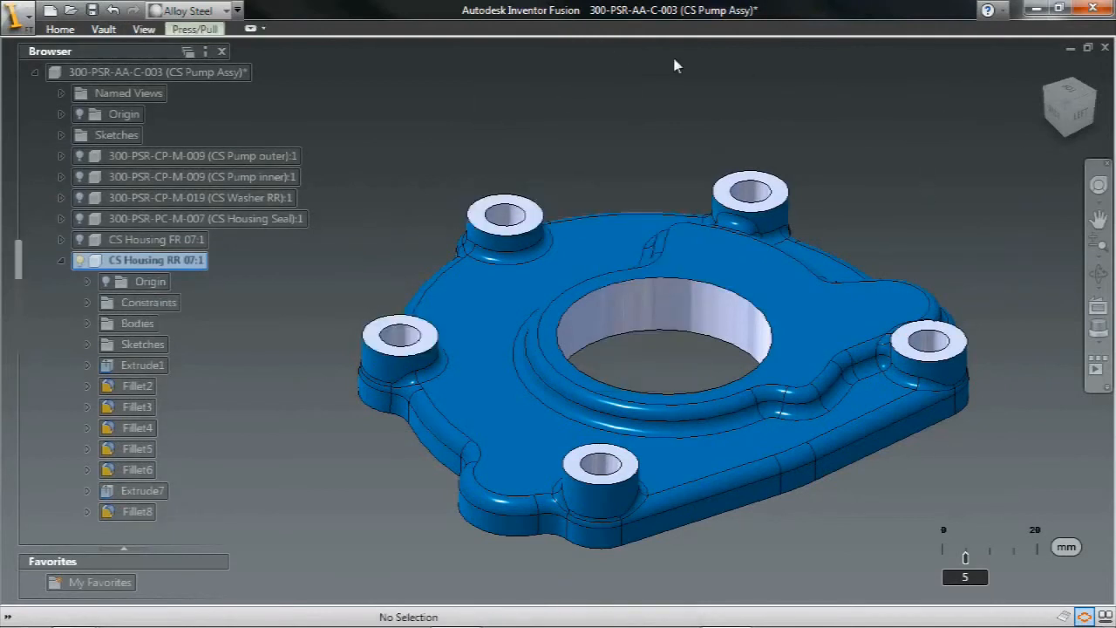
pyautogui.click(536, 224)
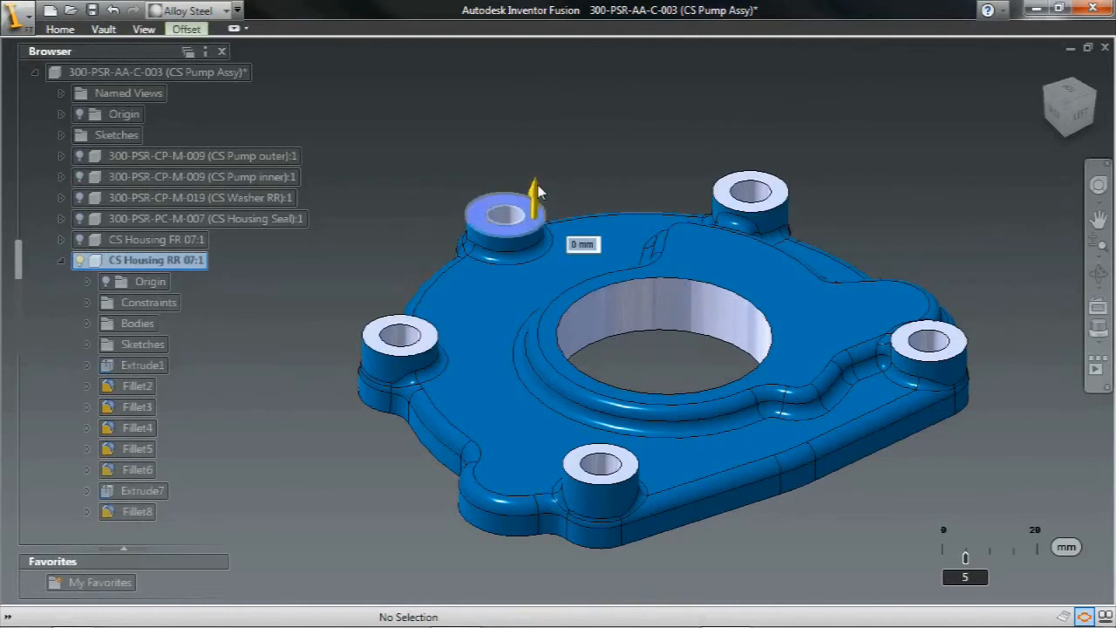
pyautogui.moveTo(537, 192); pyautogui.dragTo(538, 135)
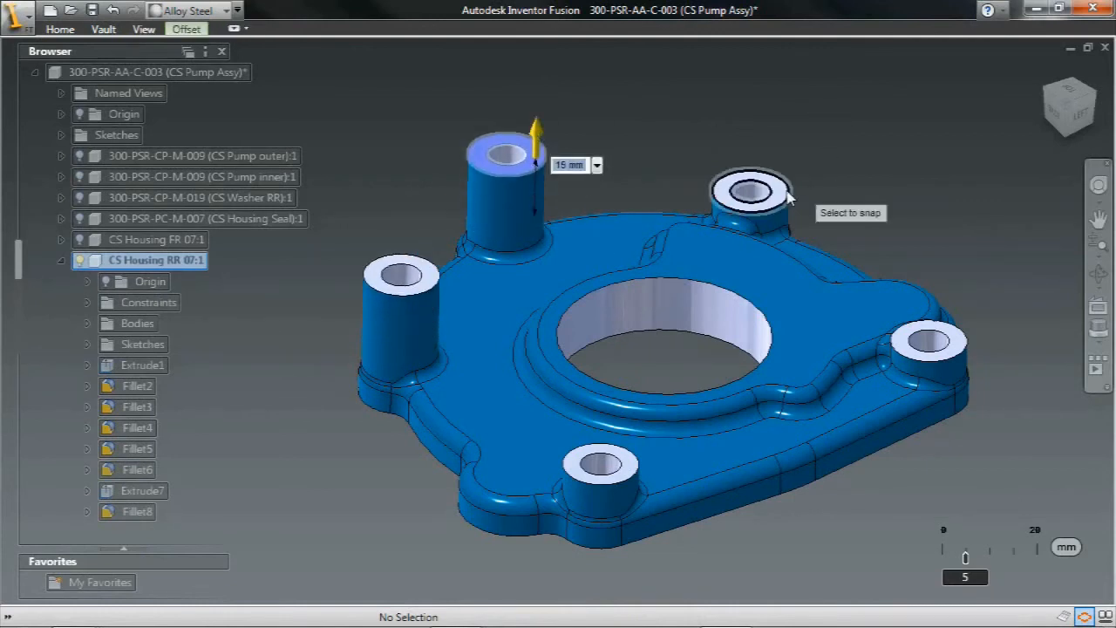
pyautogui.write('1.5')
pyautogui.rightClick(869, 121)
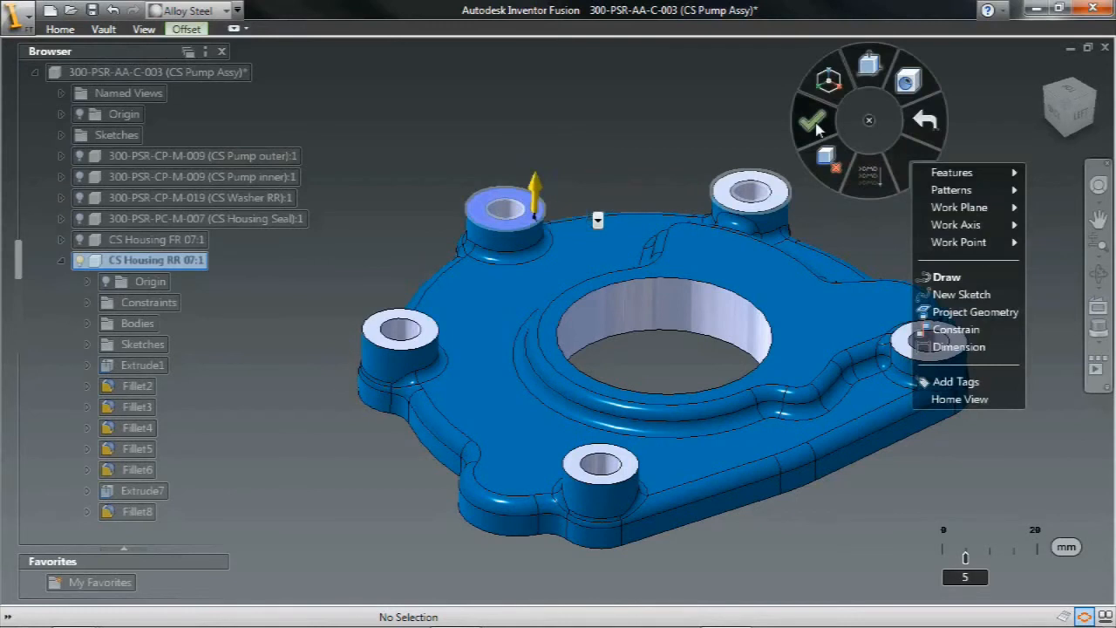
pyautogui.click(816, 124)
# Activate the top-level CS Pump Assy and unisolate its components.
pyautogui.click(1043, 77)
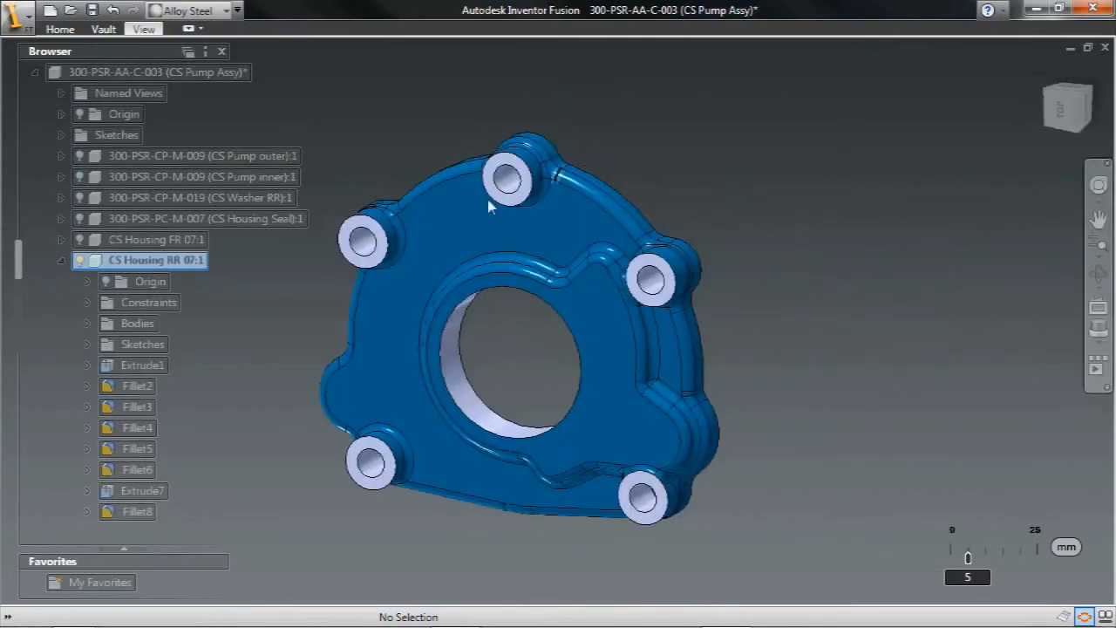
pyautogui.click(60, 260)
pyautogui.rightClick(201, 73)
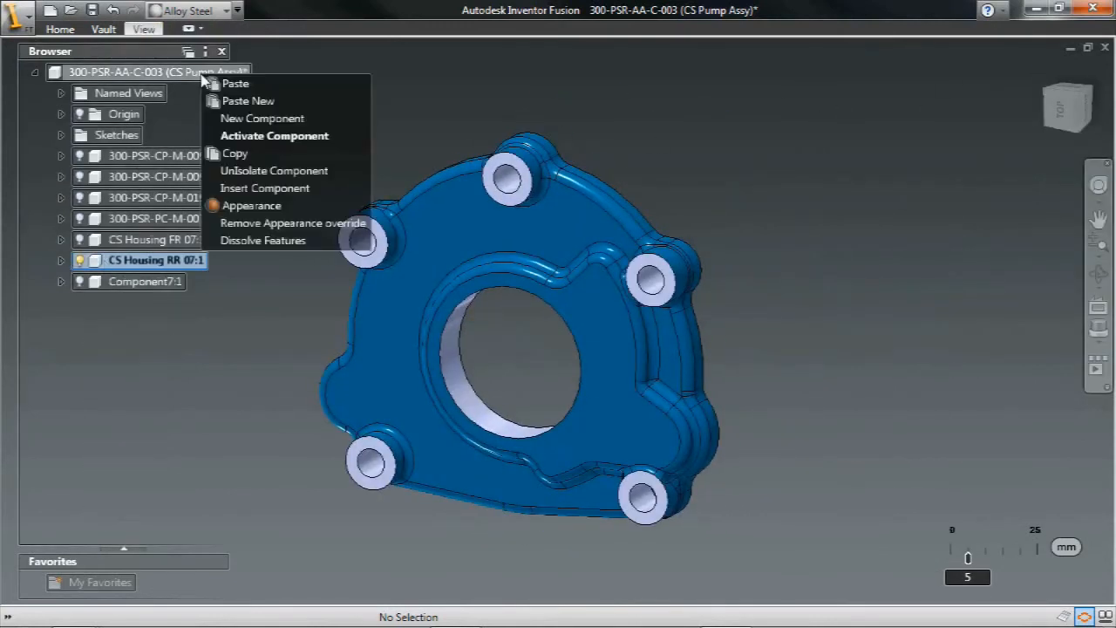
pyautogui.click(242, 137)
pyautogui.rightClick(181, 73)
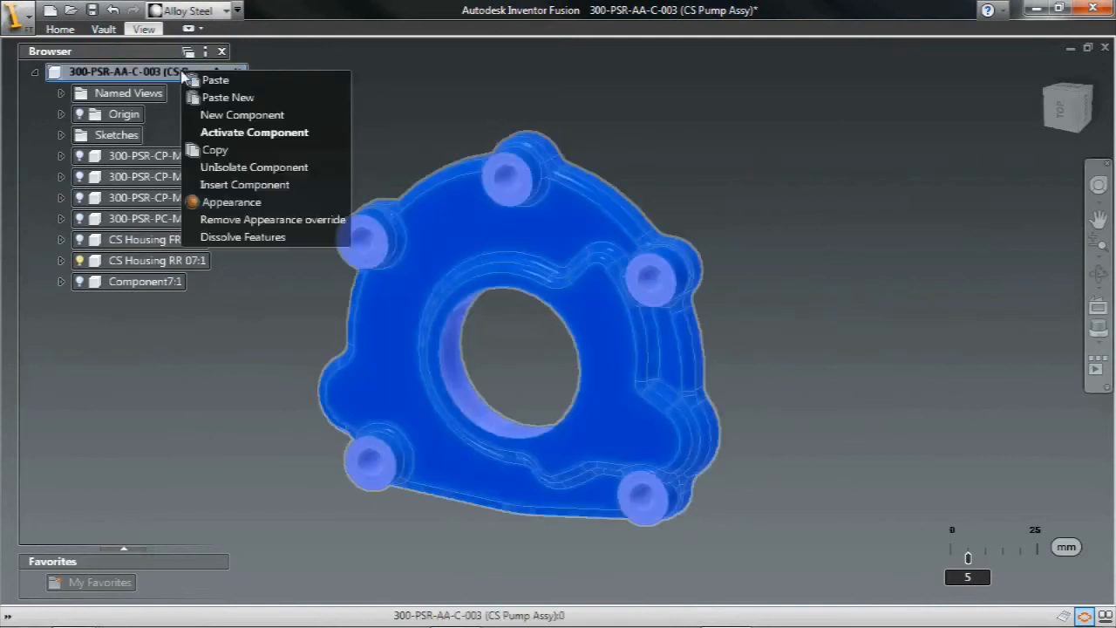
pyautogui.click(237, 167)
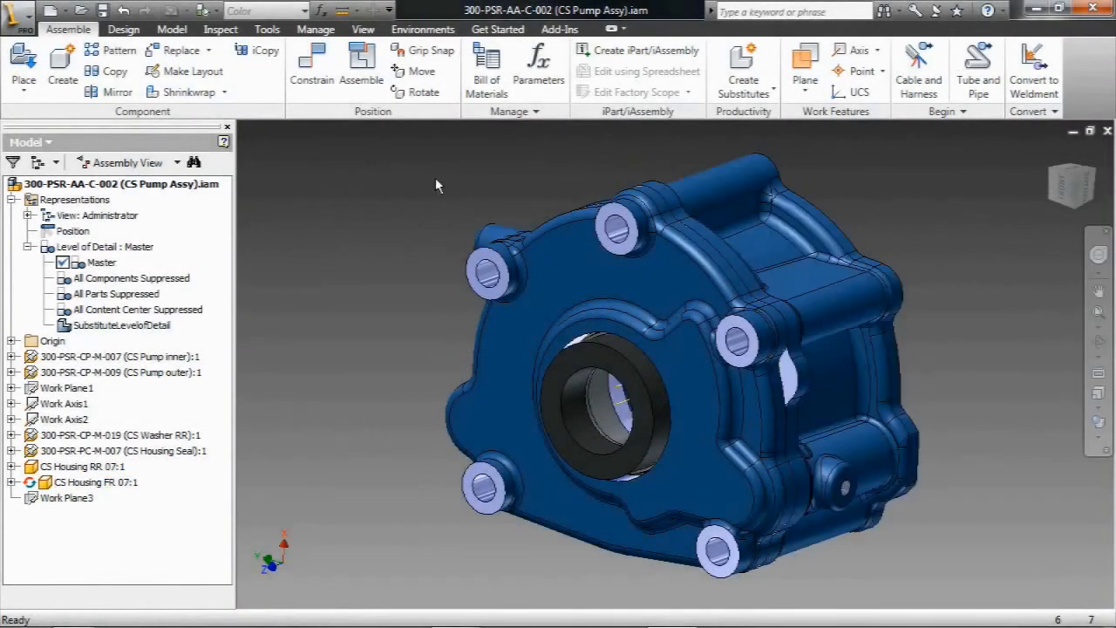
# In Inventor, activate the CS Pump outer part within the pump assembly and open its Base1 solid for editing in Inventor Fusion.
pyautogui.rightClick(159, 375)
pyautogui.click(183, 80)
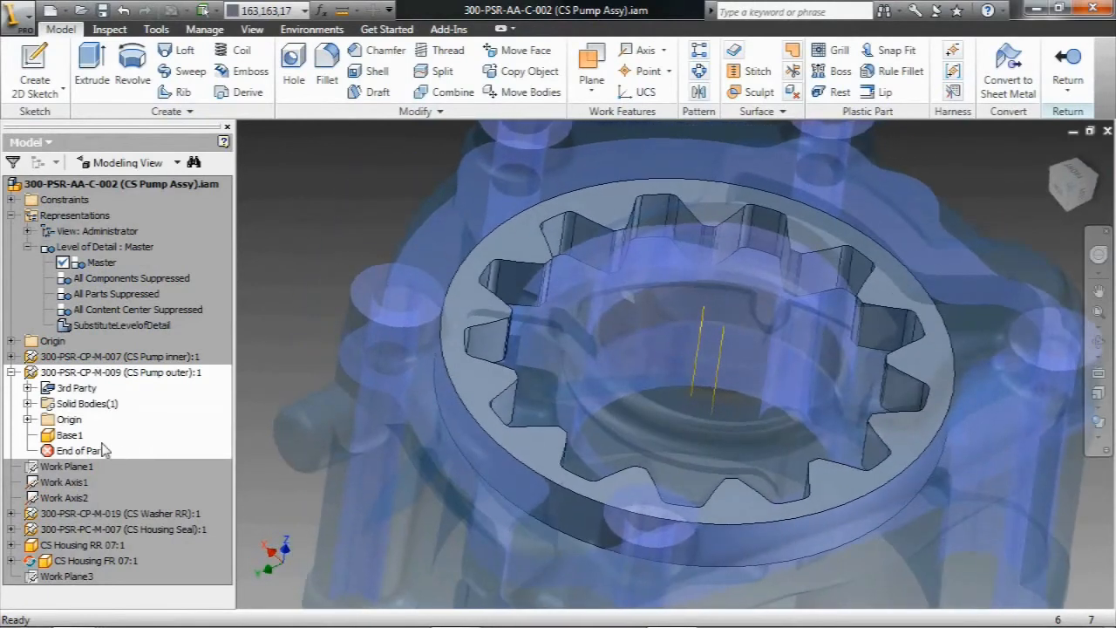
pyautogui.rightClick(69, 435)
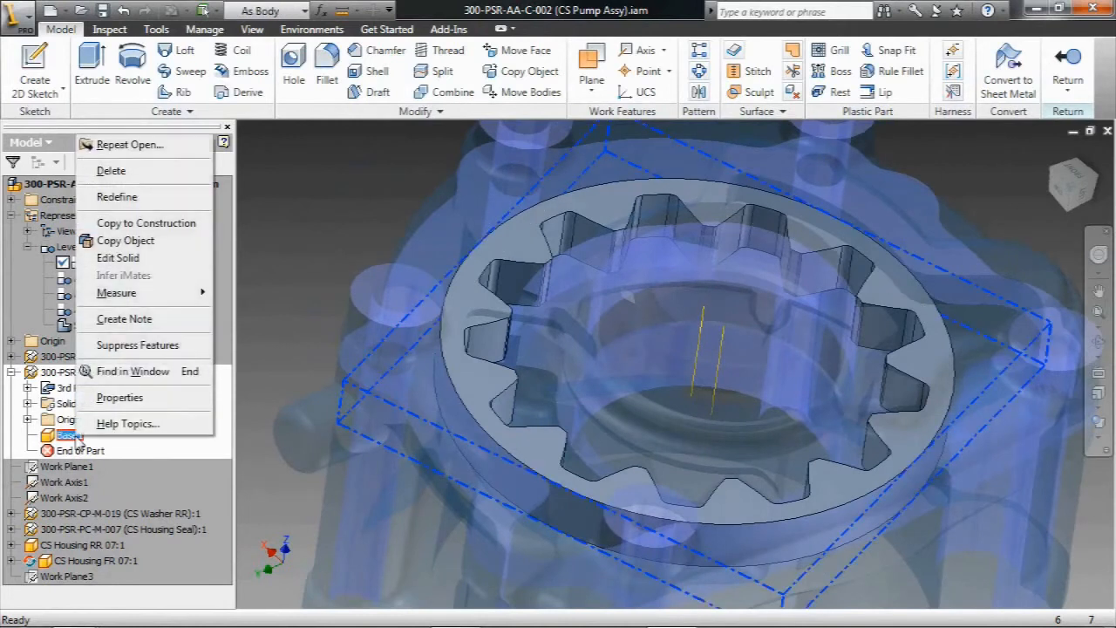
pyautogui.click(137, 259)
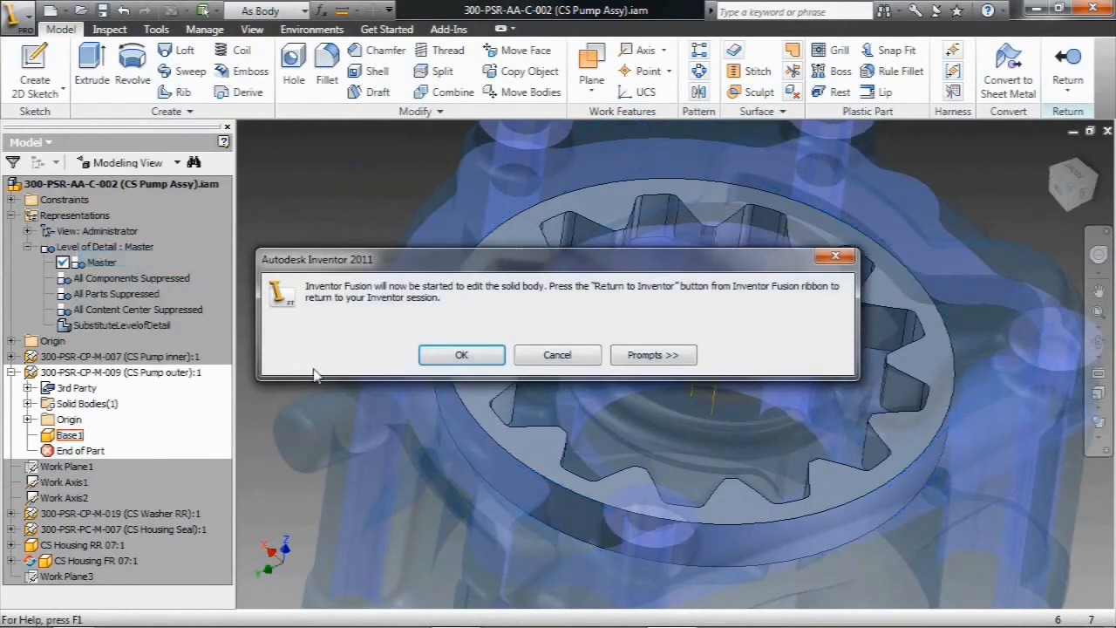
pyautogui.click(462, 356)
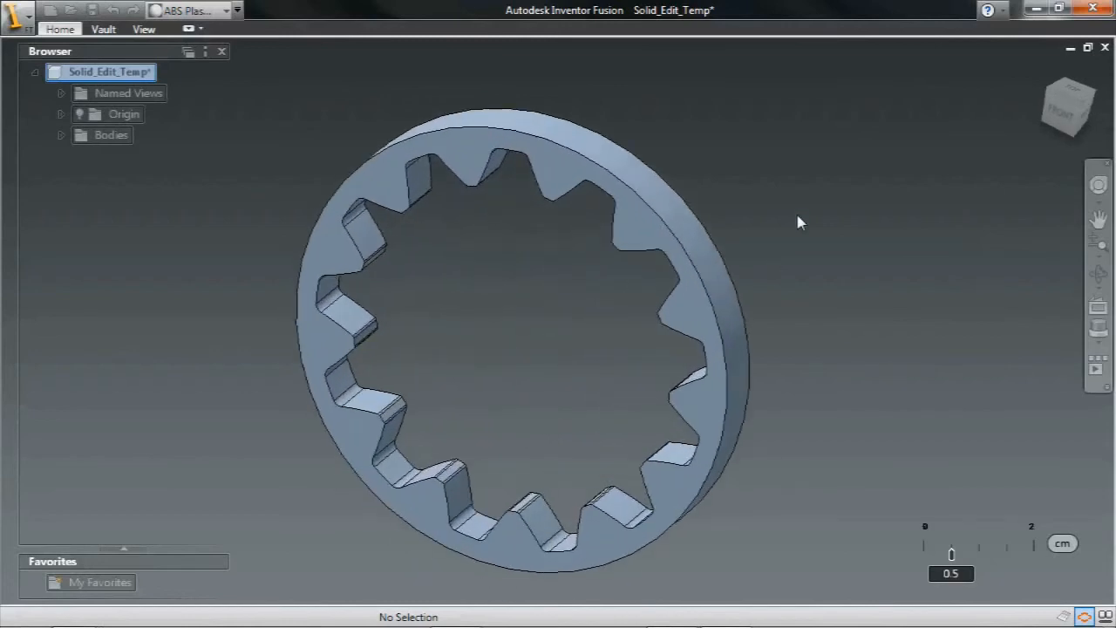
# Chamfer the pump ring's outer circular edges by 0.05 cm and return the edited solid to Inventor.
pyautogui.click(631, 173)
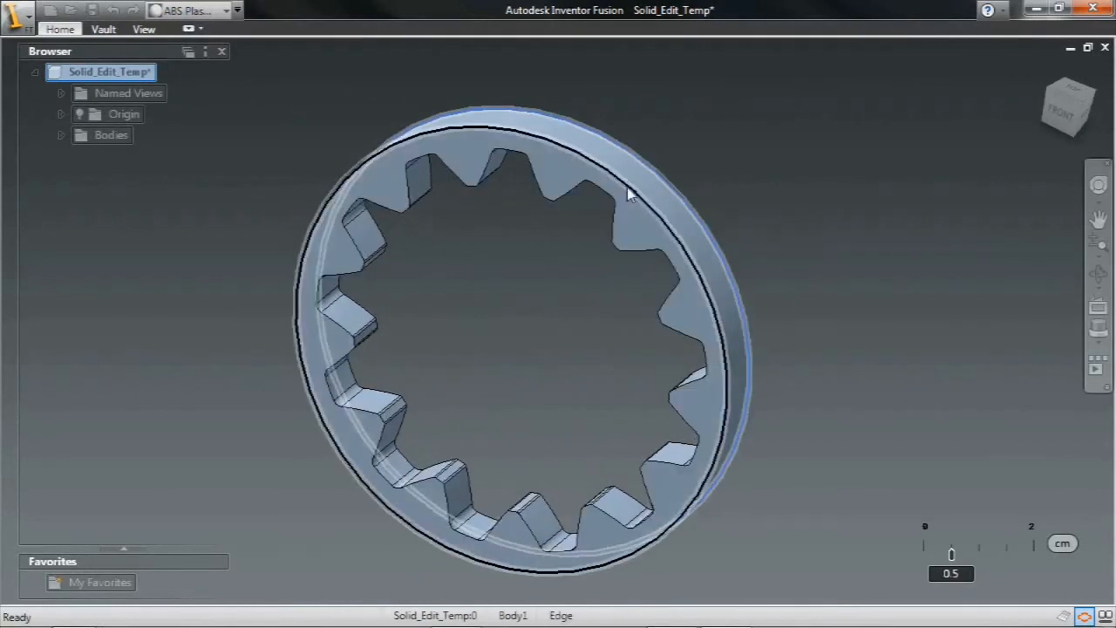
pyautogui.rightClick(733, 128)
pyautogui.click(824, 218)
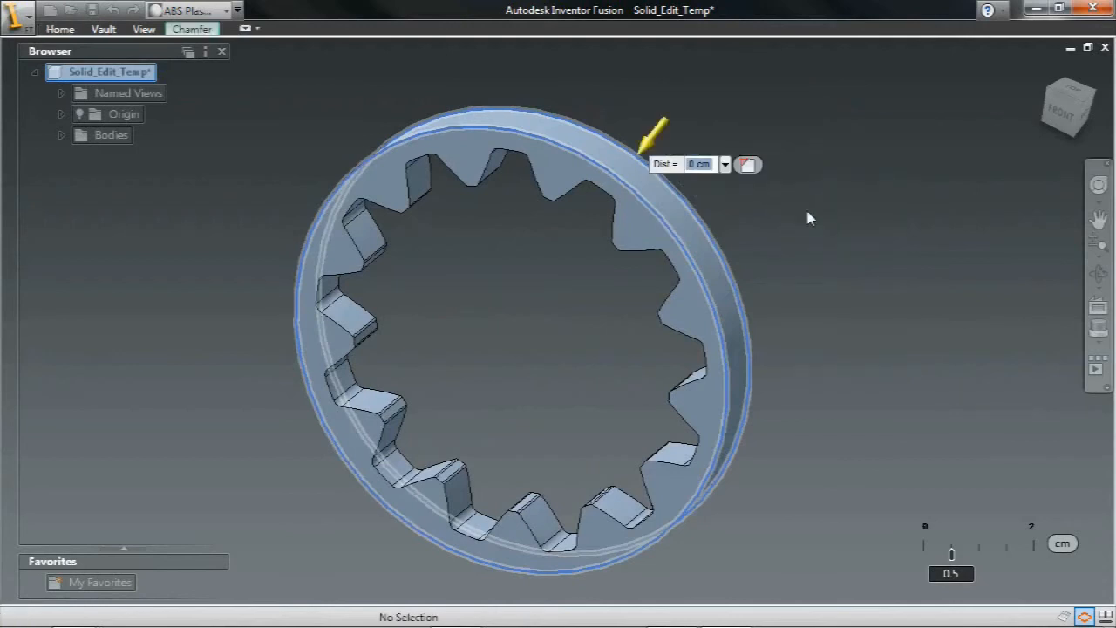
pyautogui.moveTo(656, 131); pyautogui.dragTo(655, 133)
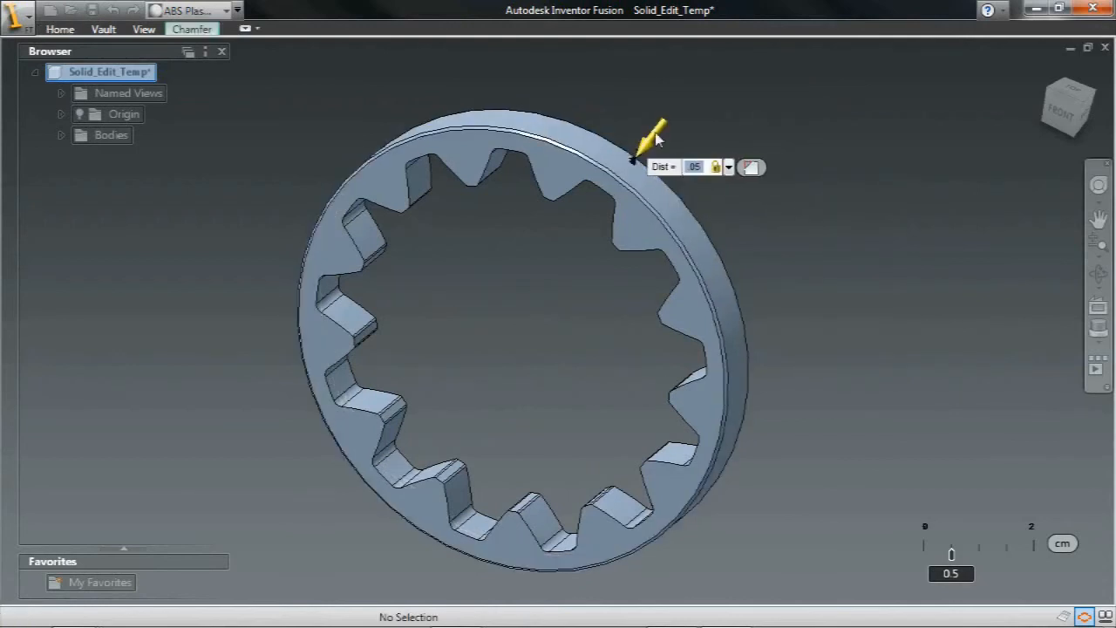
pyautogui.press('Return')
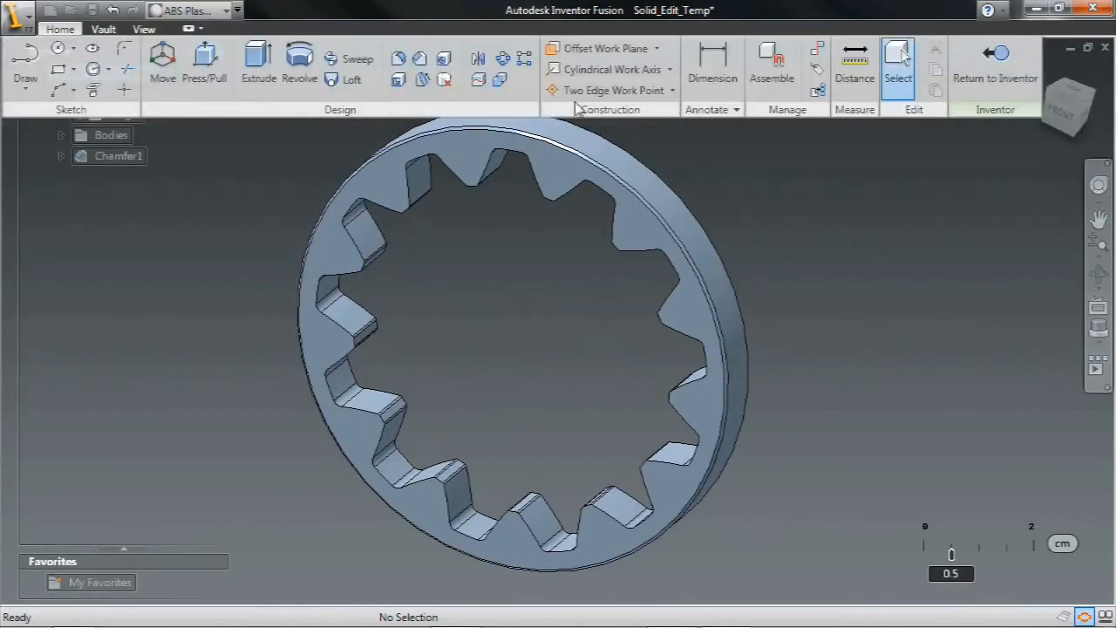
pyautogui.click(999, 75)
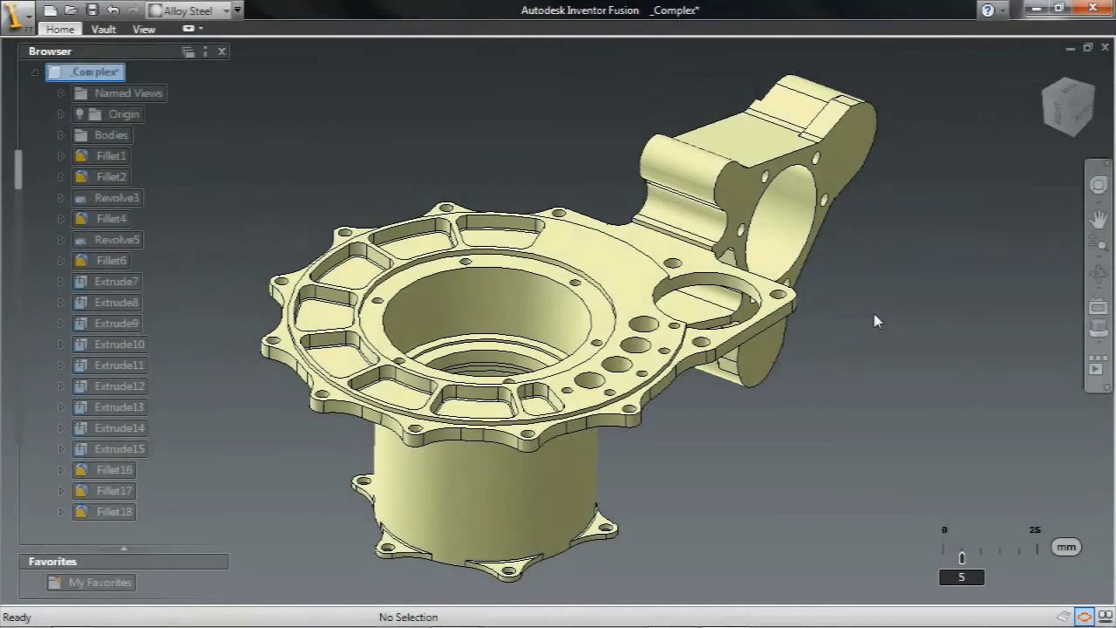
# Delete the row of four large holes and the five small holes beside them from the _Complex housing's flange face.
pyautogui.scroll(5, 877, 321)
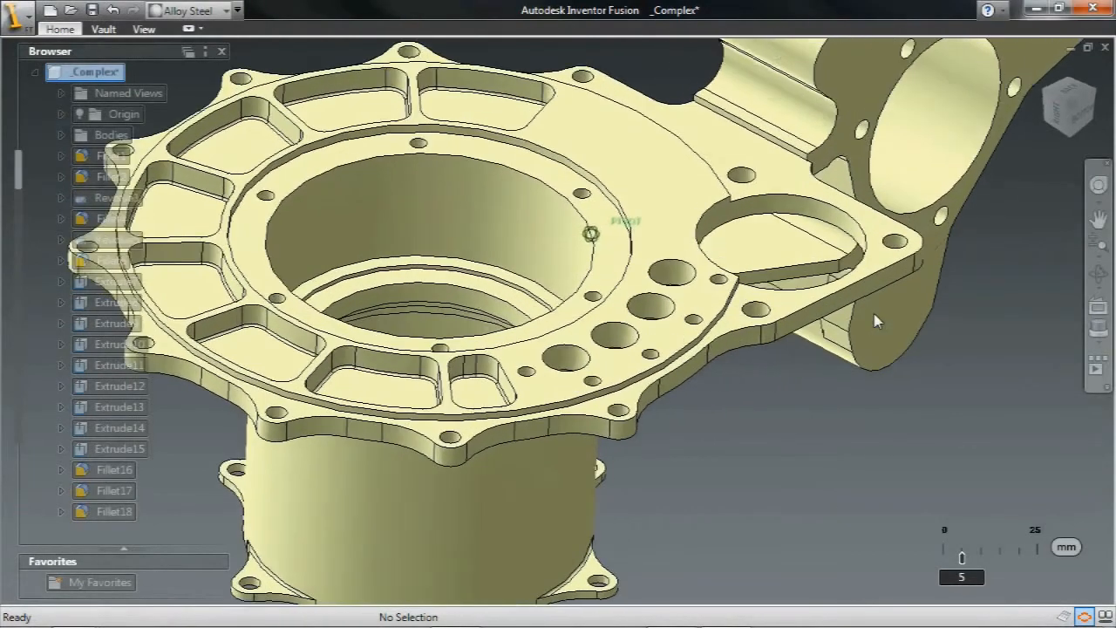
pyautogui.scroll(3, 877, 321)
pyautogui.click(705, 324)
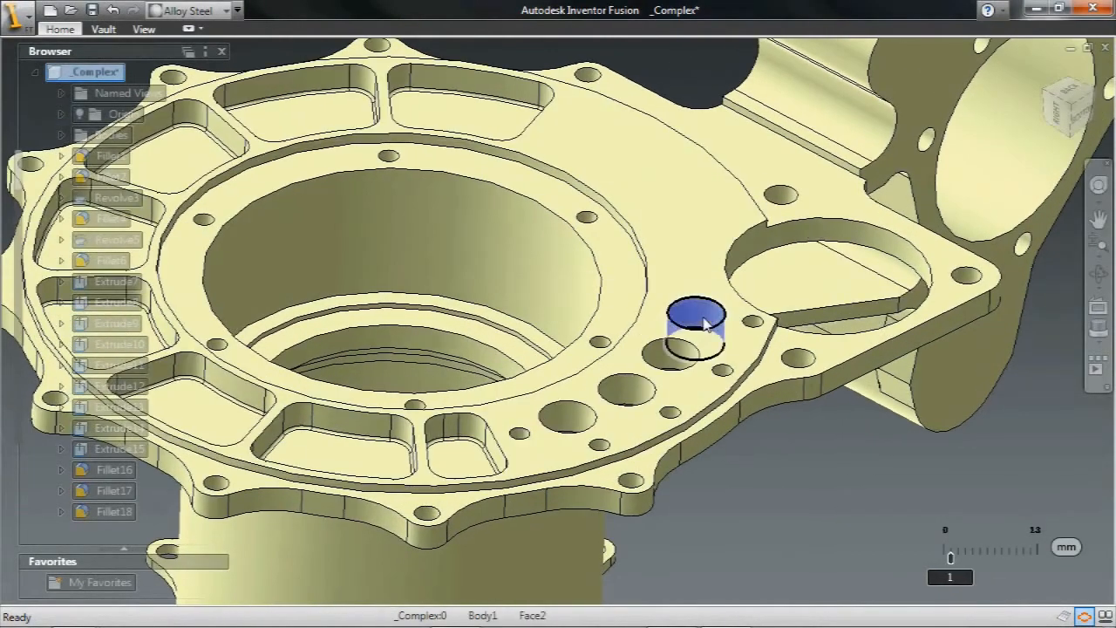
pyautogui.click(752, 326)
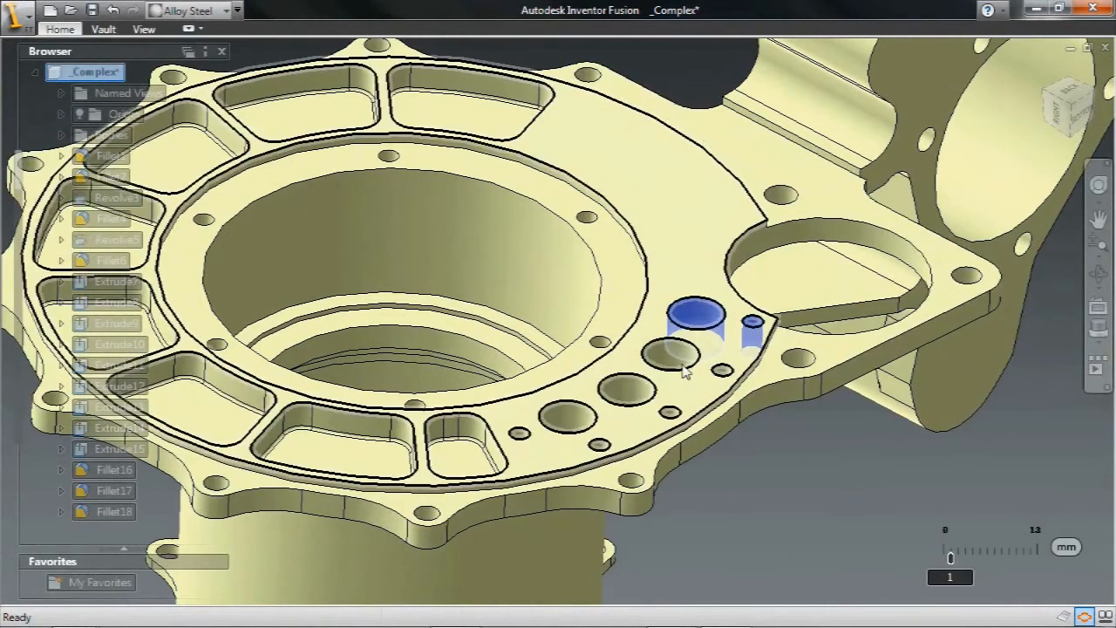
pyautogui.click(669, 353)
pyautogui.click(721, 377)
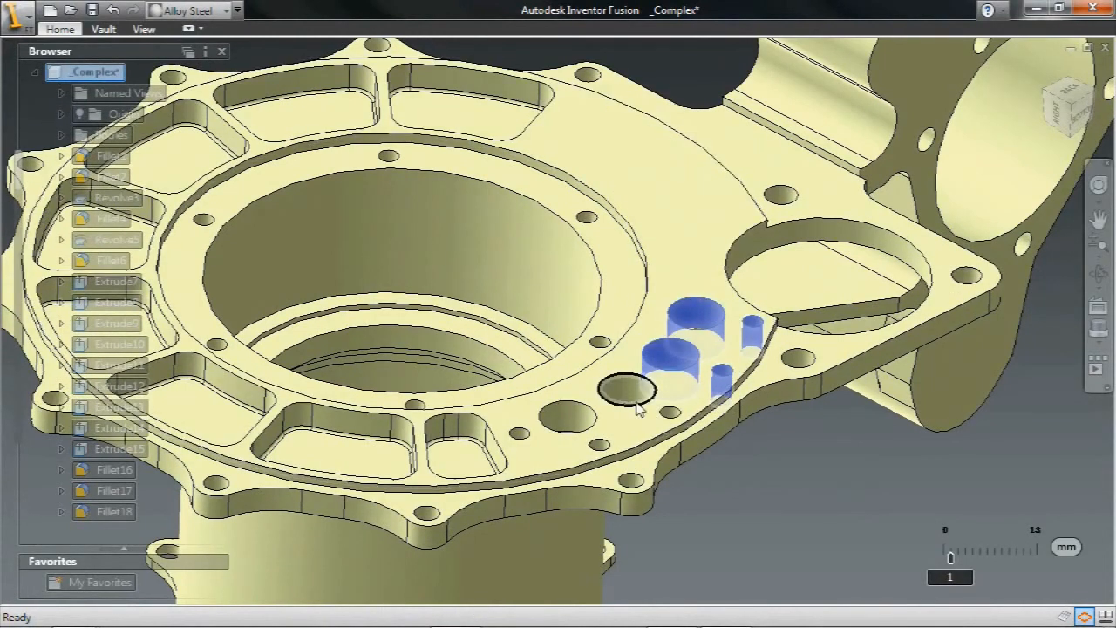
pyautogui.click(626, 391)
pyautogui.click(670, 417)
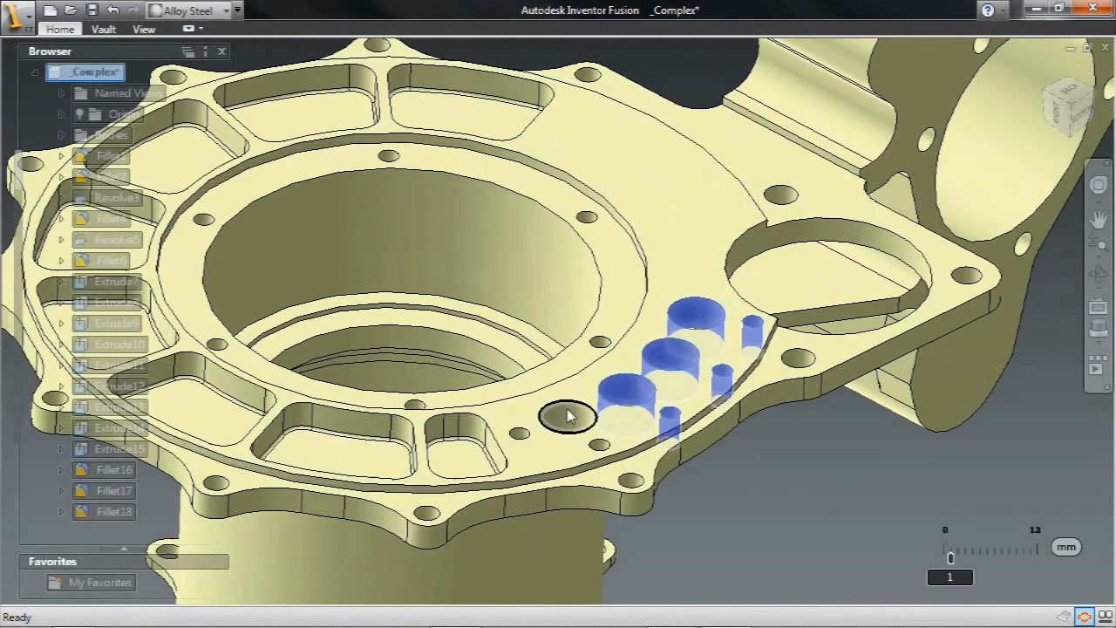
pyautogui.click(577, 441)
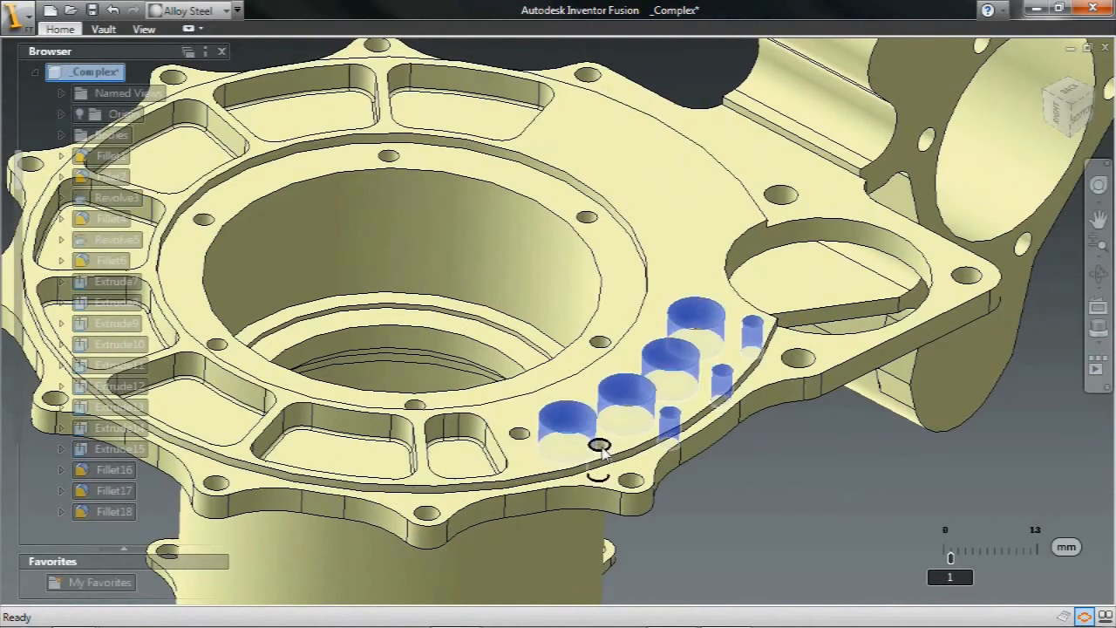
pyautogui.click(599, 446)
pyautogui.click(519, 439)
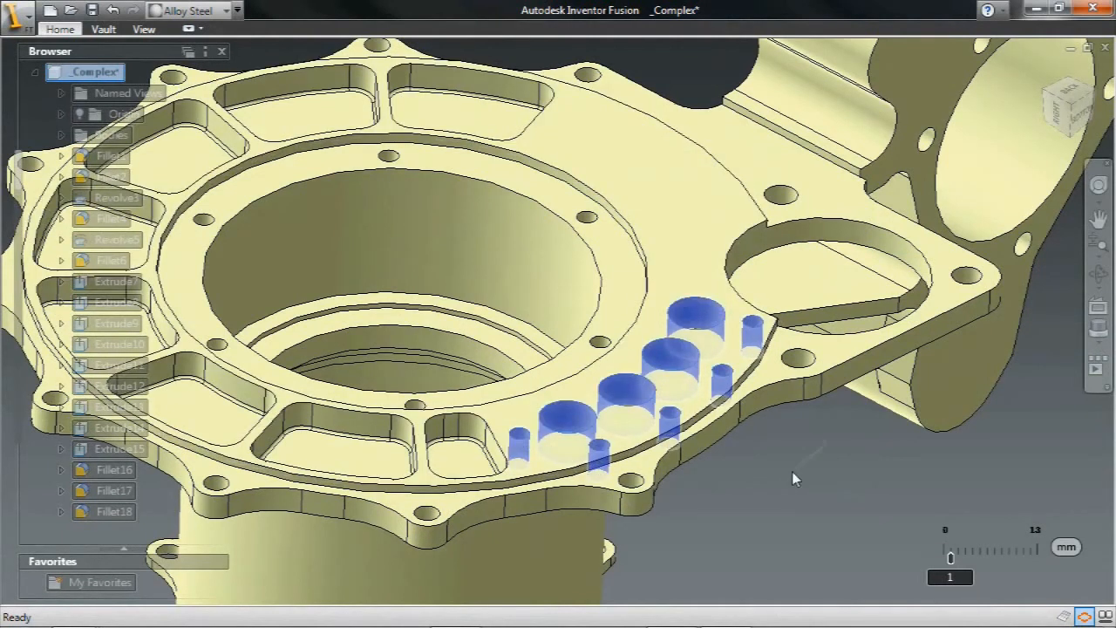
pyautogui.press('Delete')
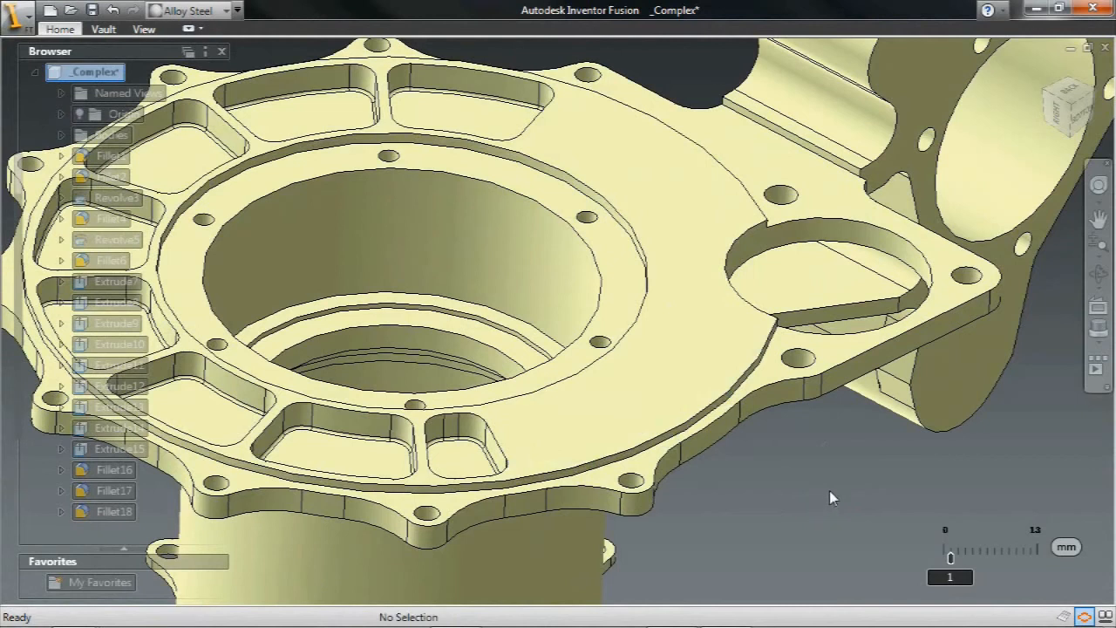
# Move the end wall of the small pocket beside the deleted holes by rotating it 55 degrees about the central bore's axis.
pyautogui.moveTo(829, 490); pyautogui.dragTo(790, 449, button='right')
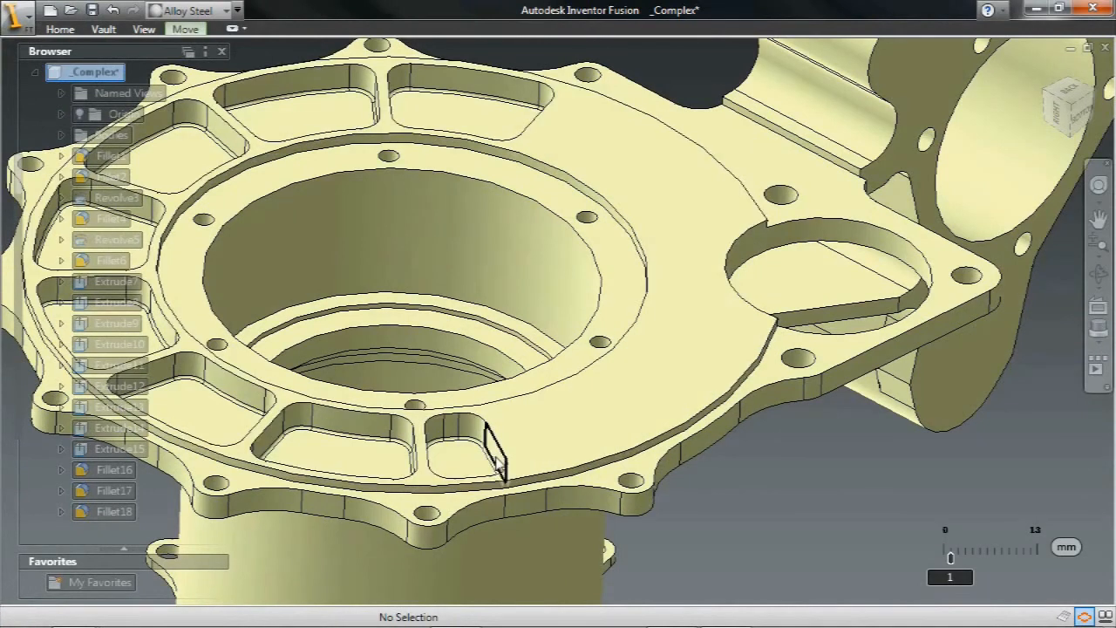
pyautogui.click(499, 464)
pyautogui.click(510, 467)
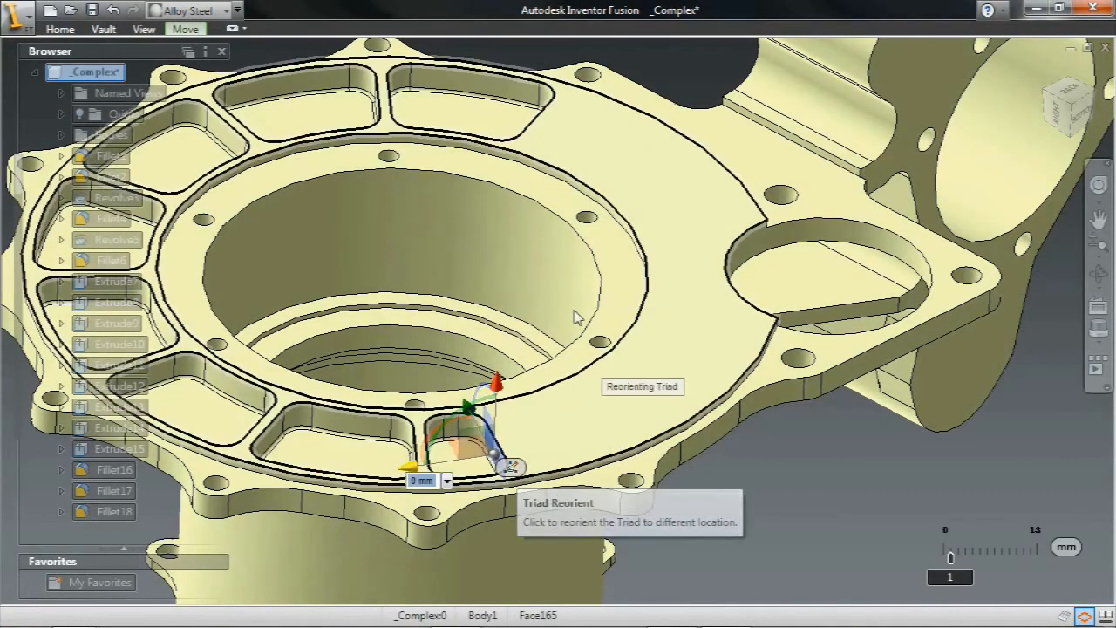
pyautogui.click(518, 259)
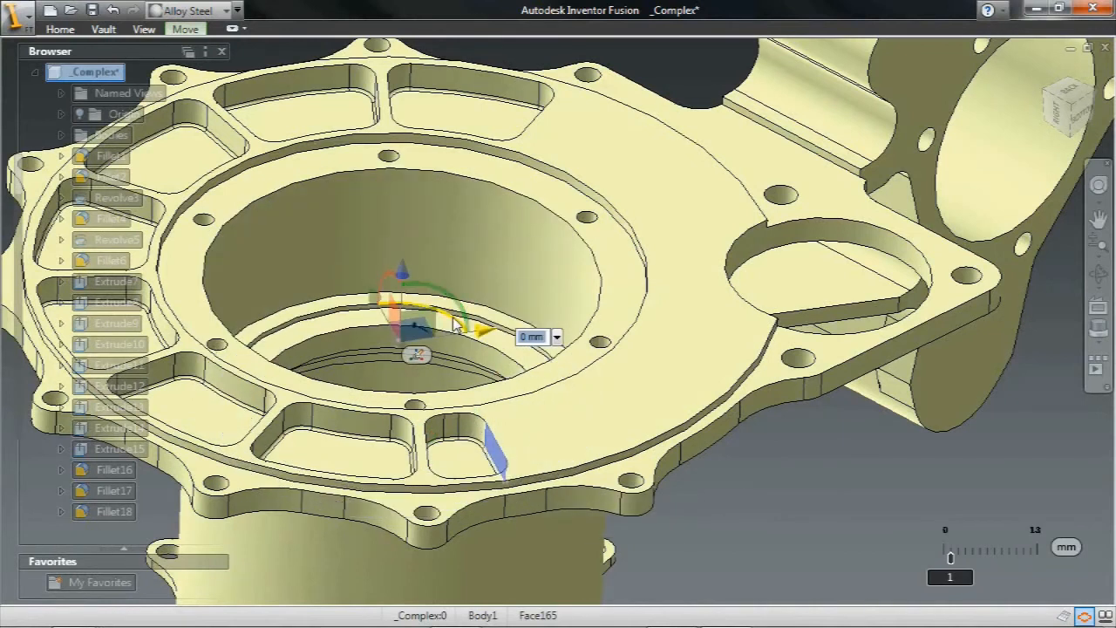
pyautogui.moveTo(454, 323); pyautogui.dragTo(410, 303)
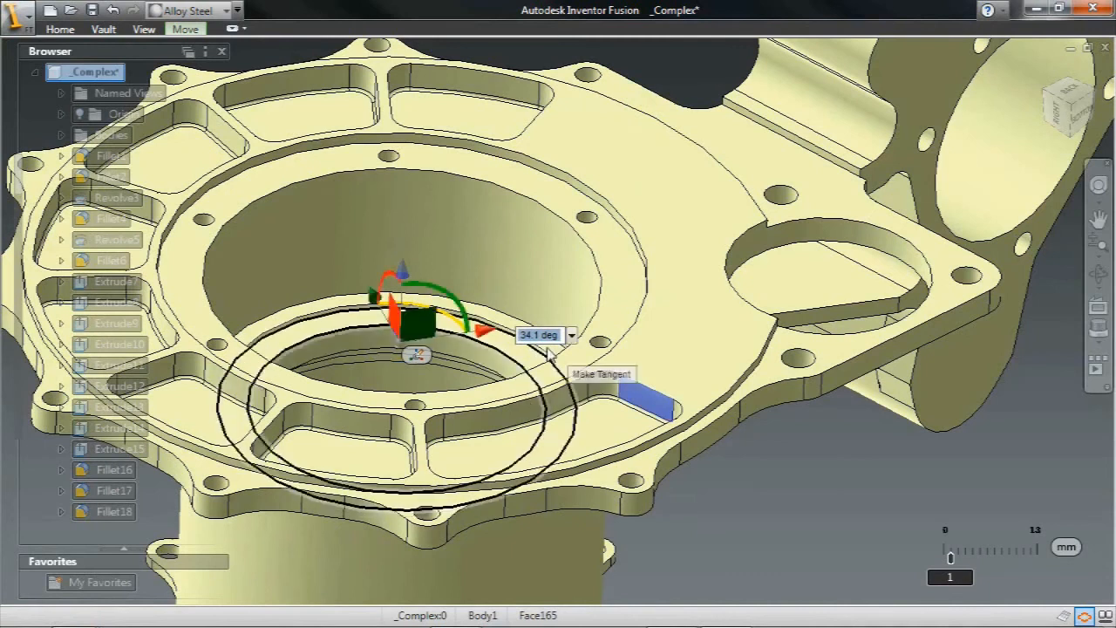
pyautogui.write('55')
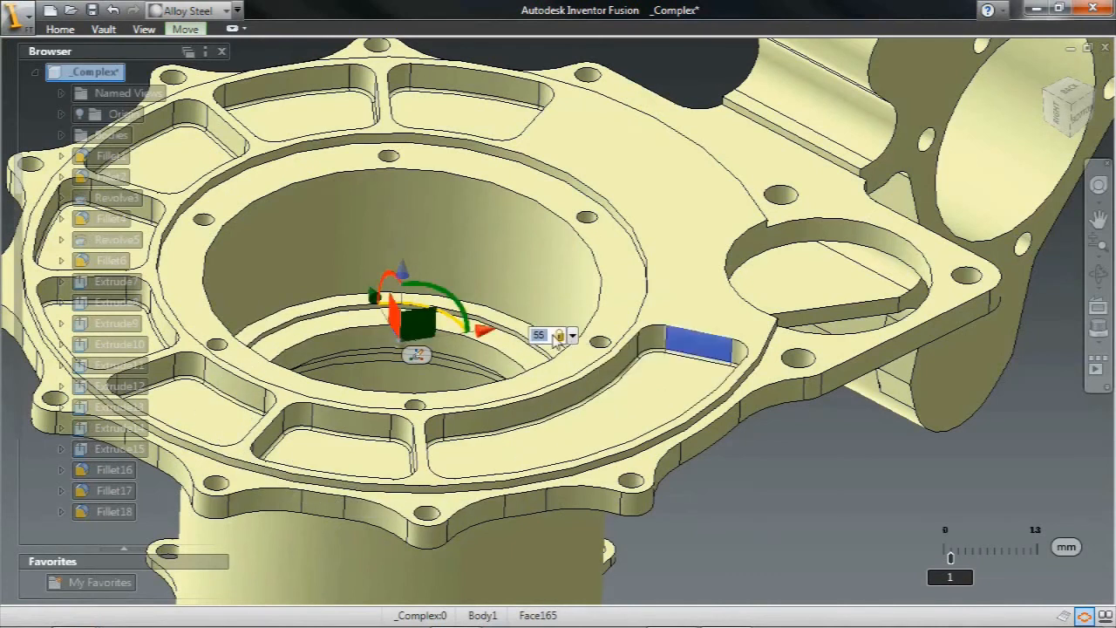
pyautogui.press('Return')
# Rotate the end wall of the pocket on the opposite side of the solid flange area by -30 degrees about the central bore's axis.
pyautogui.scroll(-1, 802, 476)
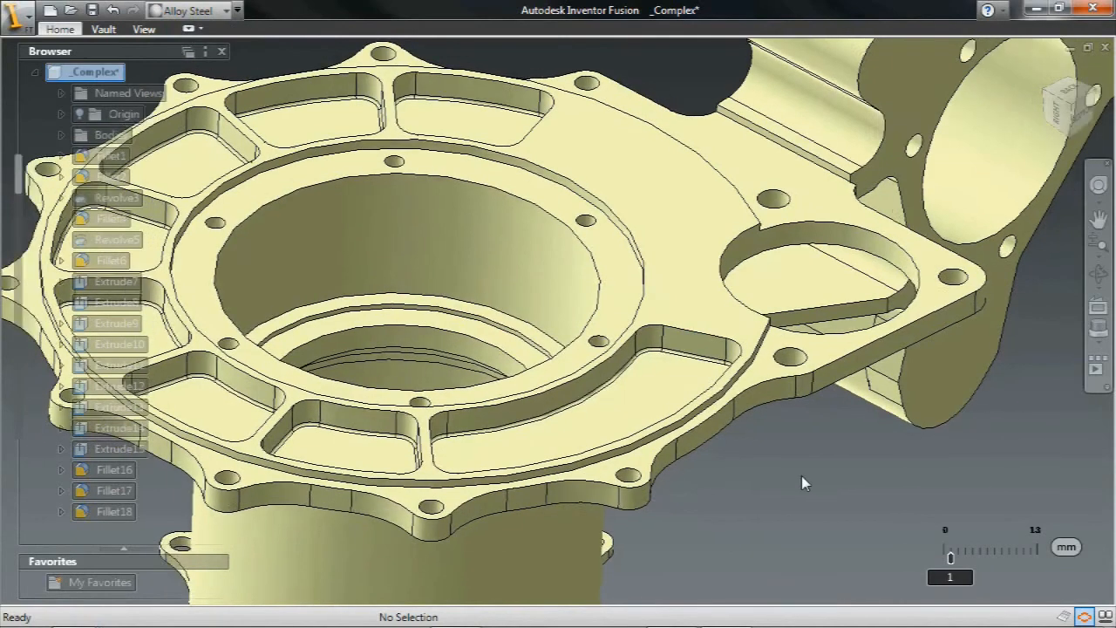
pyautogui.scroll(-1, 801, 475)
pyautogui.keyDown('shift'); pyautogui.moveTo(801, 475); pyautogui.dragTo(167, 97, button='middle'); pyautogui.keyUp('shift')
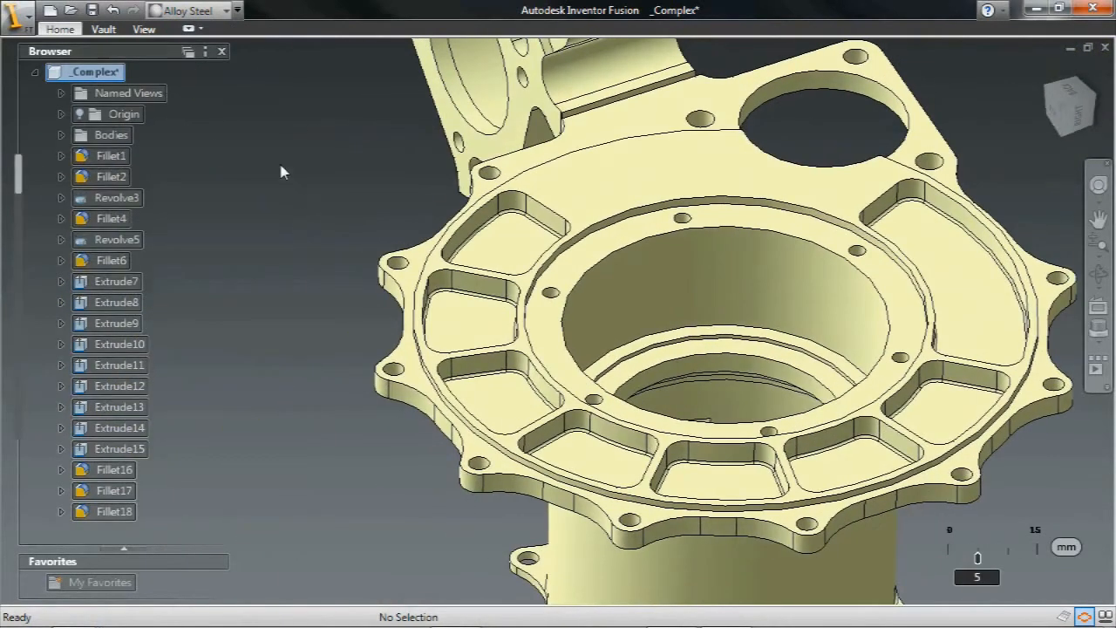
pyautogui.press('m')
pyautogui.click(527, 212)
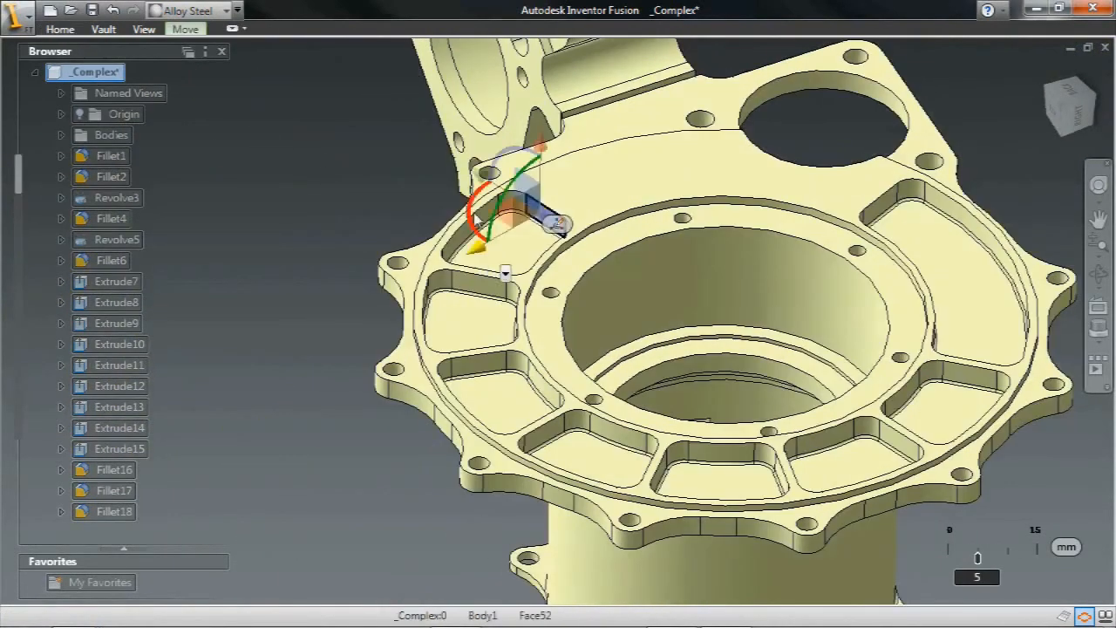
pyautogui.click(558, 224)
pyautogui.click(711, 269)
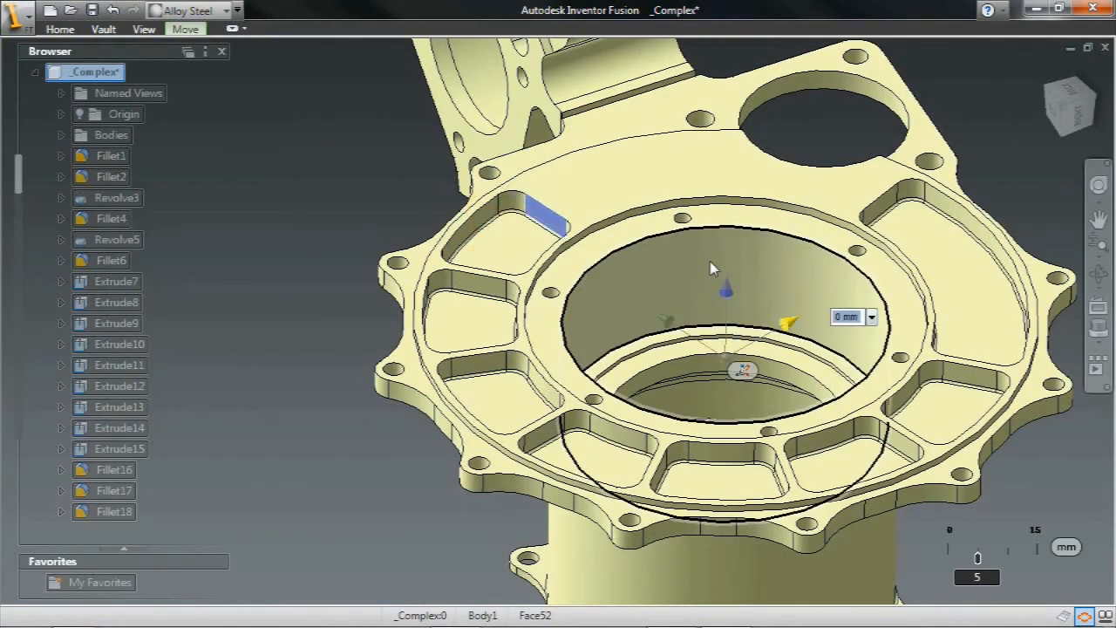
pyautogui.moveTo(720, 327); pyautogui.dragTo(729, 322)
pyautogui.write('-30')
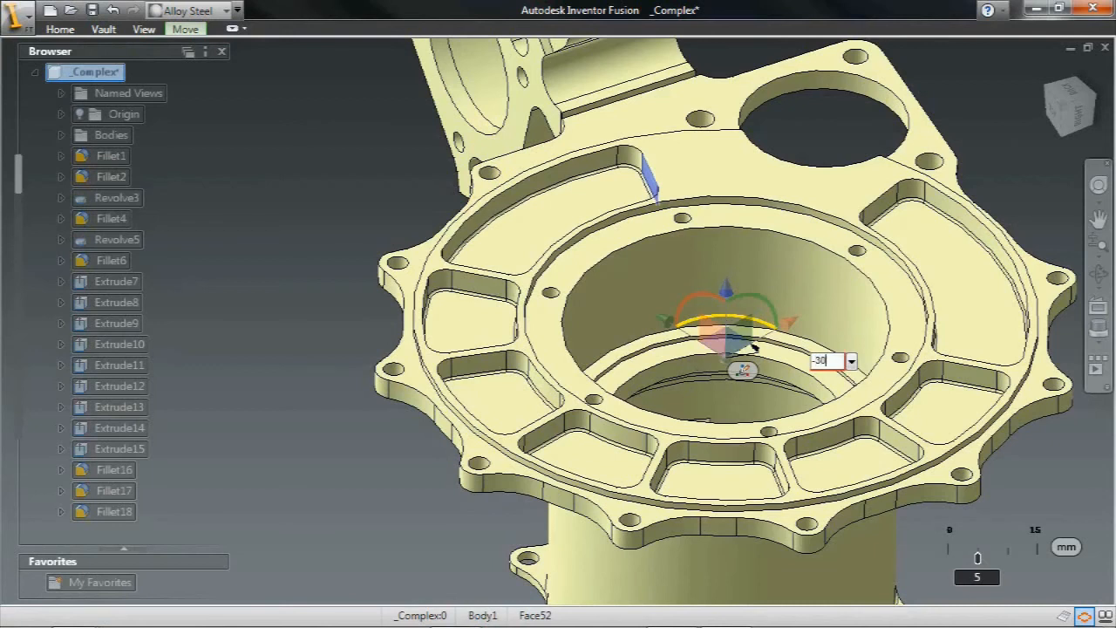
pyautogui.press('Return')
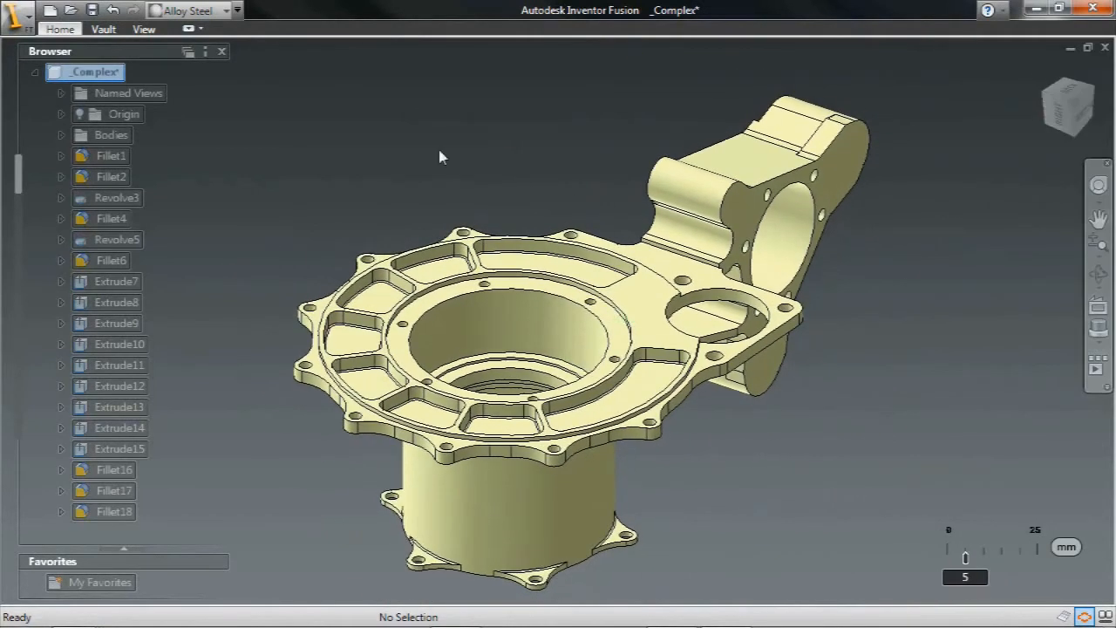
# Save the housing as _Complex.dwg in the Change Manager folder, replacing the existing file.
pyautogui.click(91, 10)
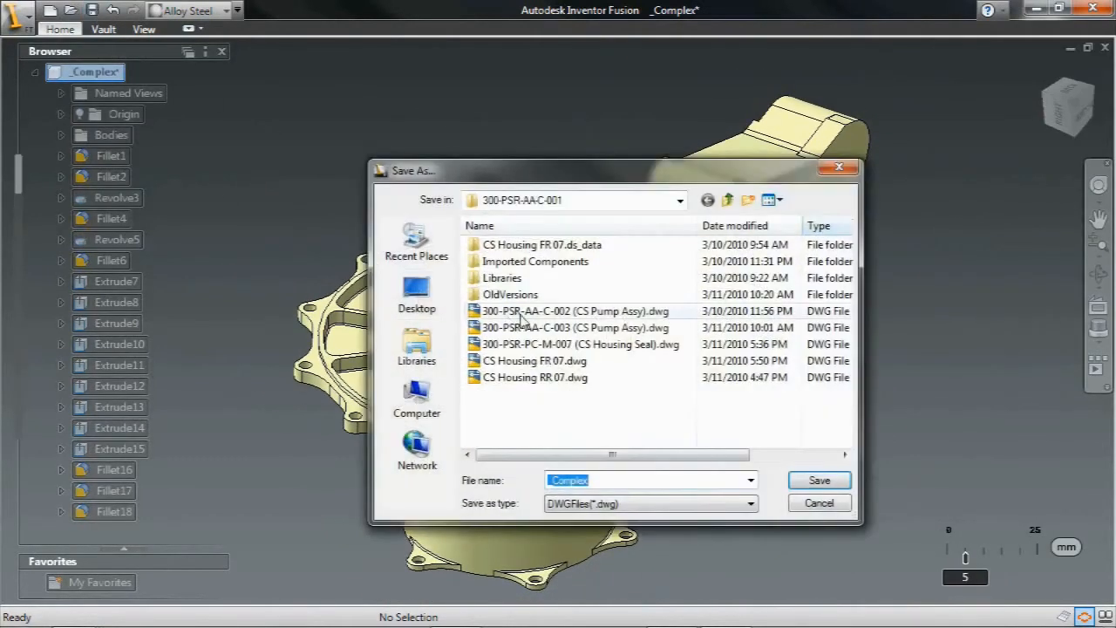
pyautogui.click(725, 201)
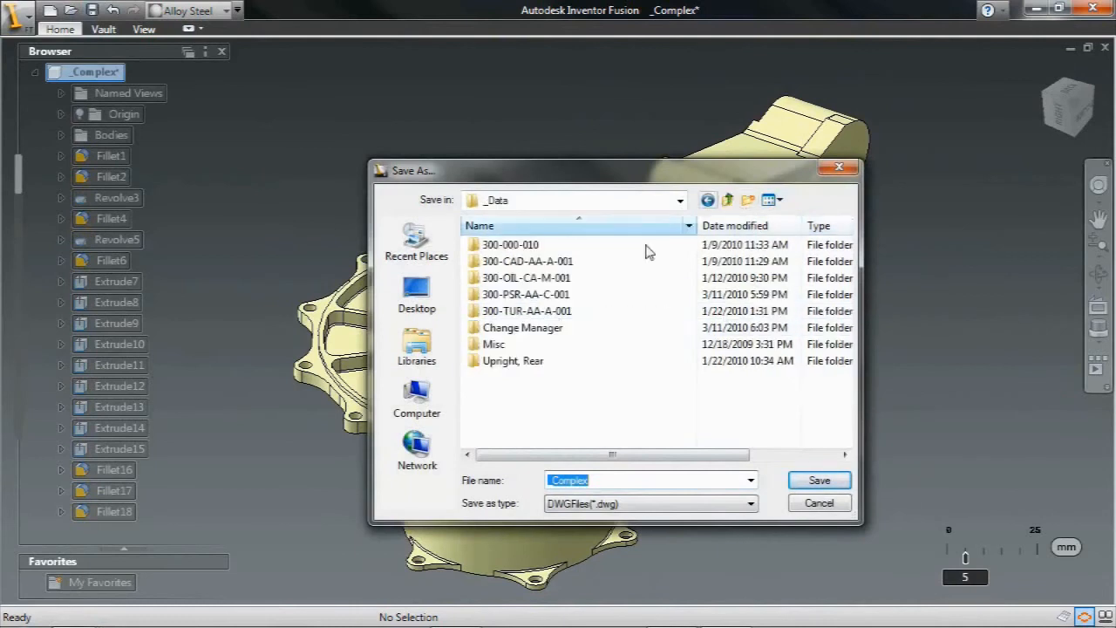
pyautogui.doubleClick(540, 329)
pyautogui.click(820, 482)
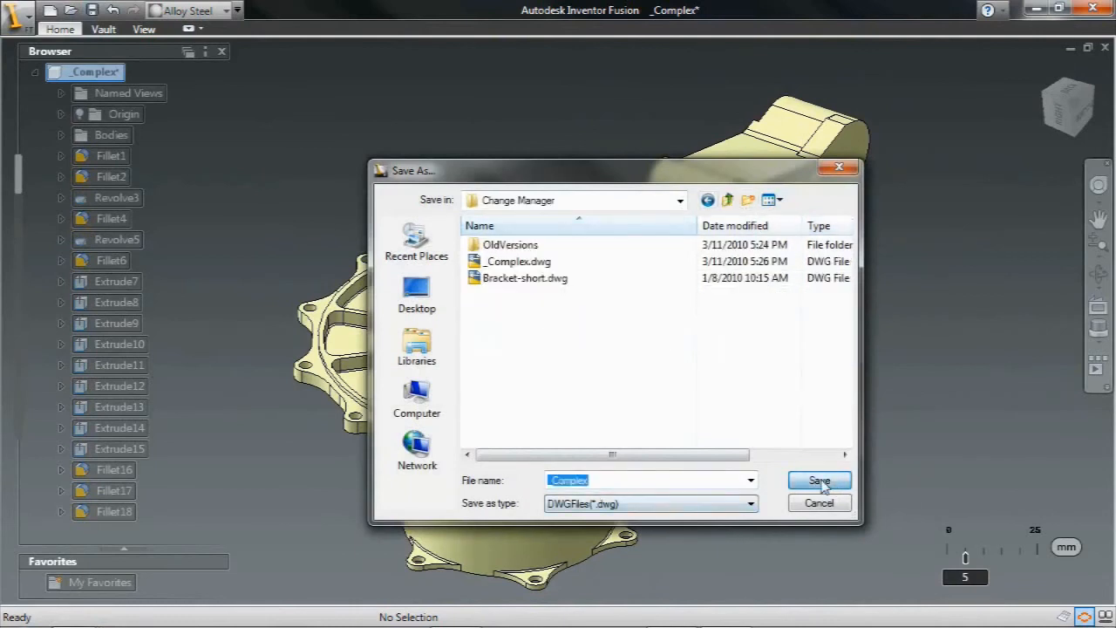
pyautogui.click(678, 396)
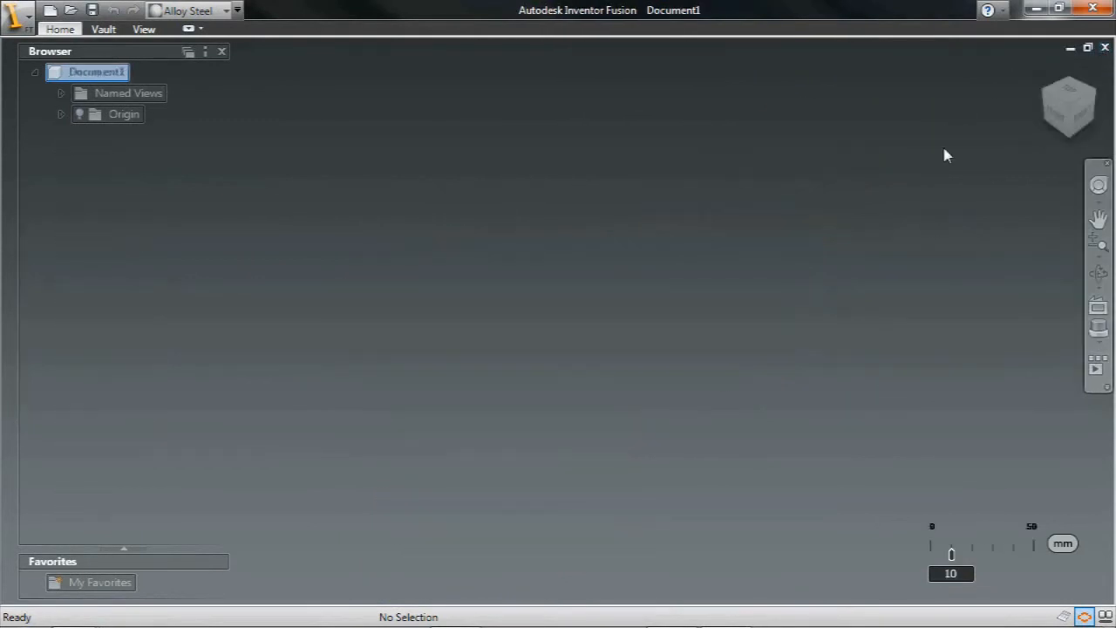
# Switch to Inventor Professional, open _Complex.dwg from the Change Manager folder, and highlight the pending Fusion changes on the model.
pyautogui.click(1036, 9)
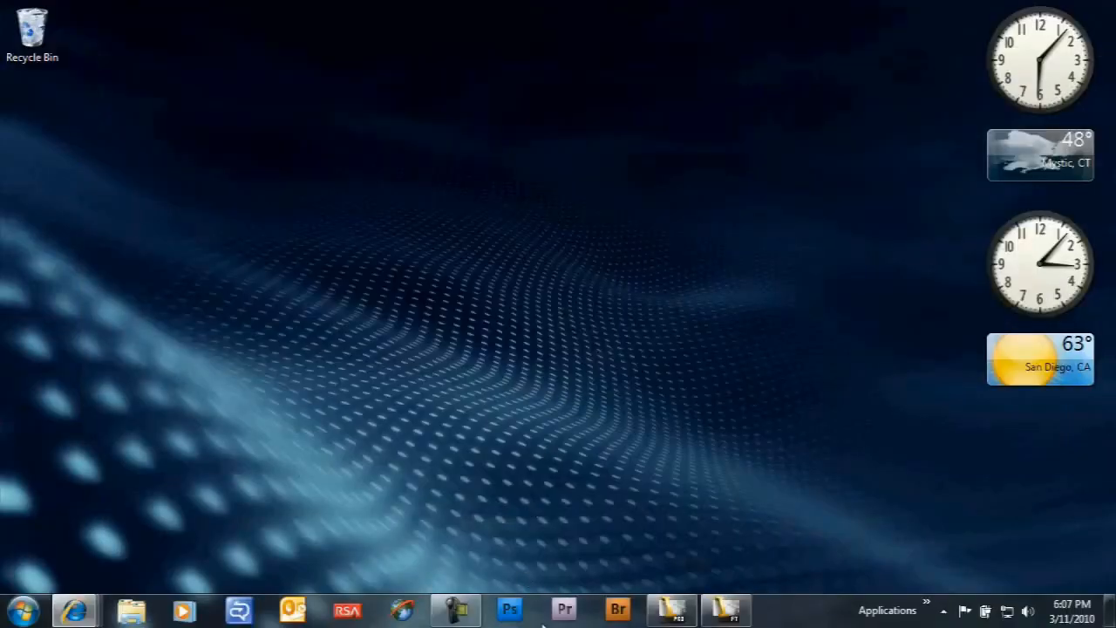
pyautogui.click(672, 610)
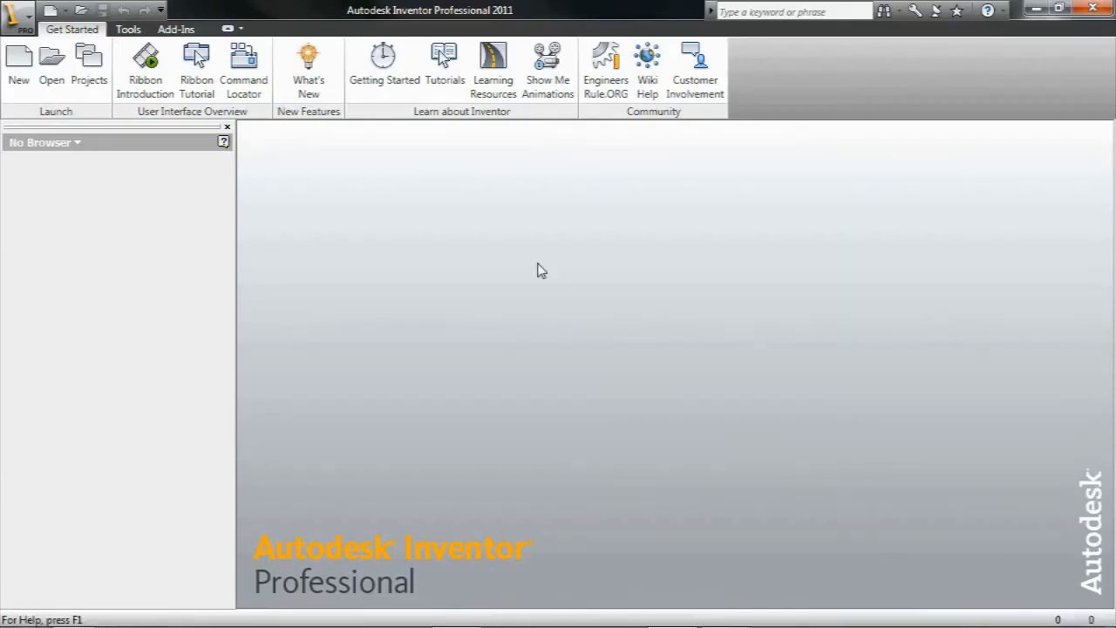
pyautogui.click(51, 66)
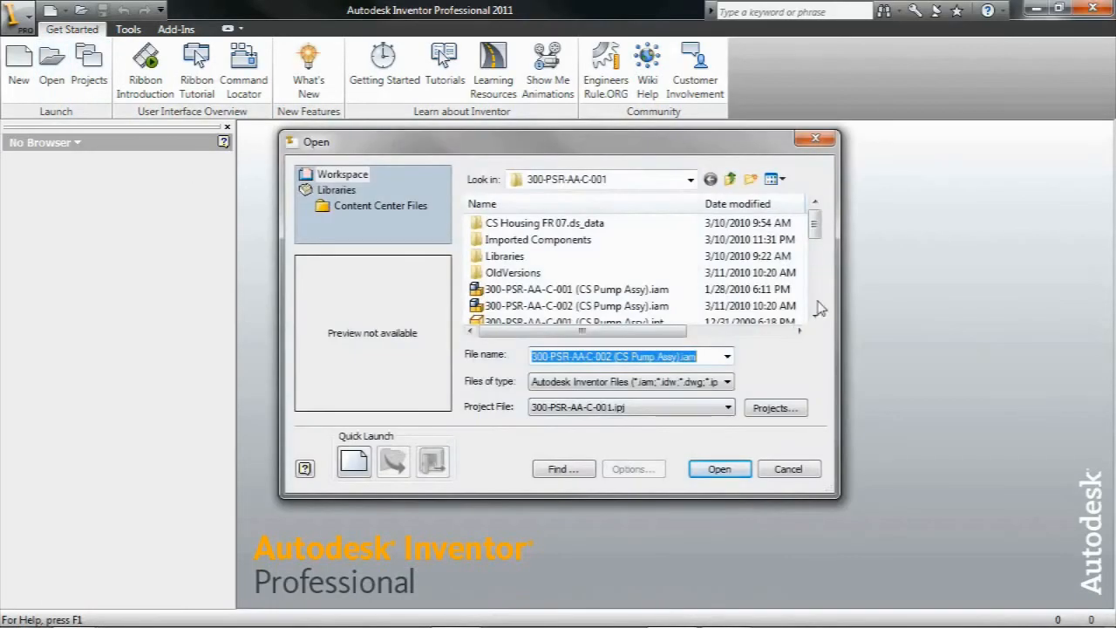
pyautogui.click(729, 179)
pyautogui.doubleClick(521, 295)
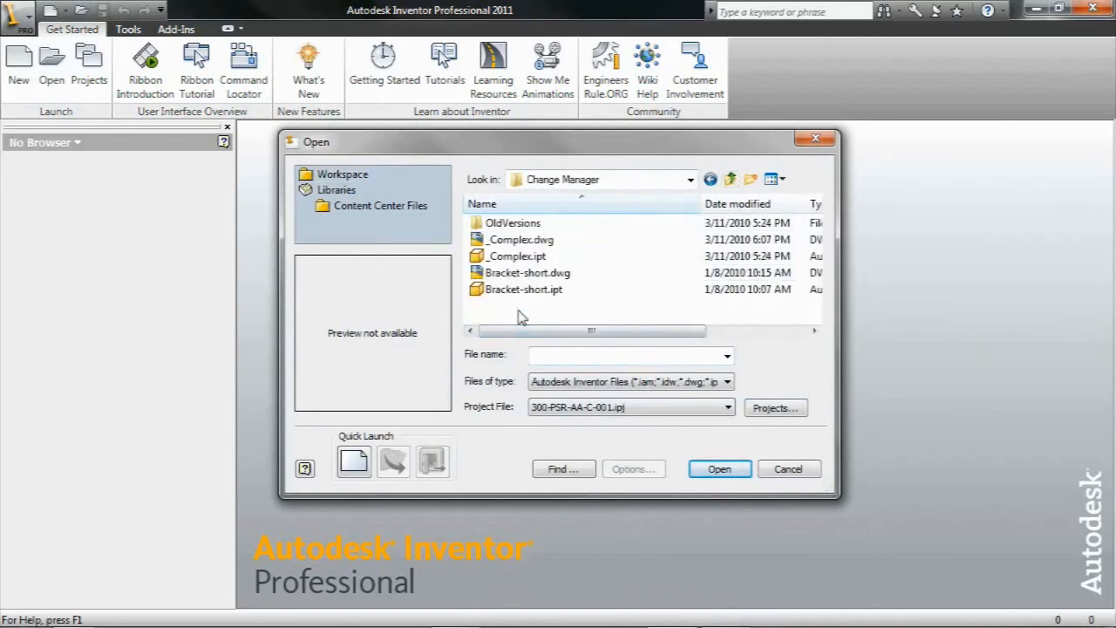
pyautogui.click(519, 239)
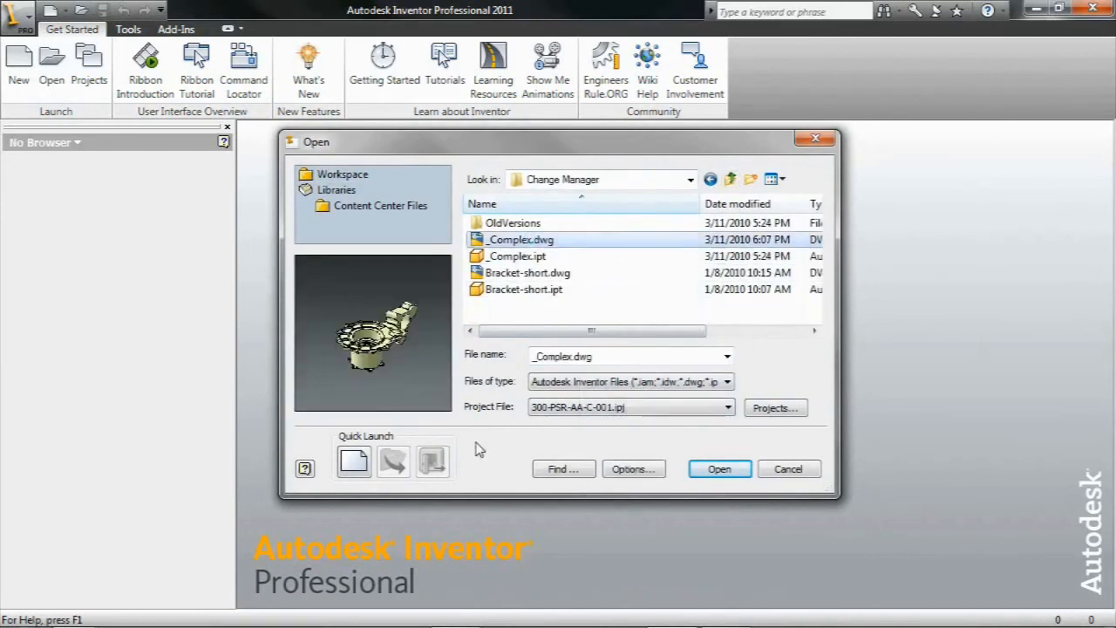
pyautogui.click(720, 475)
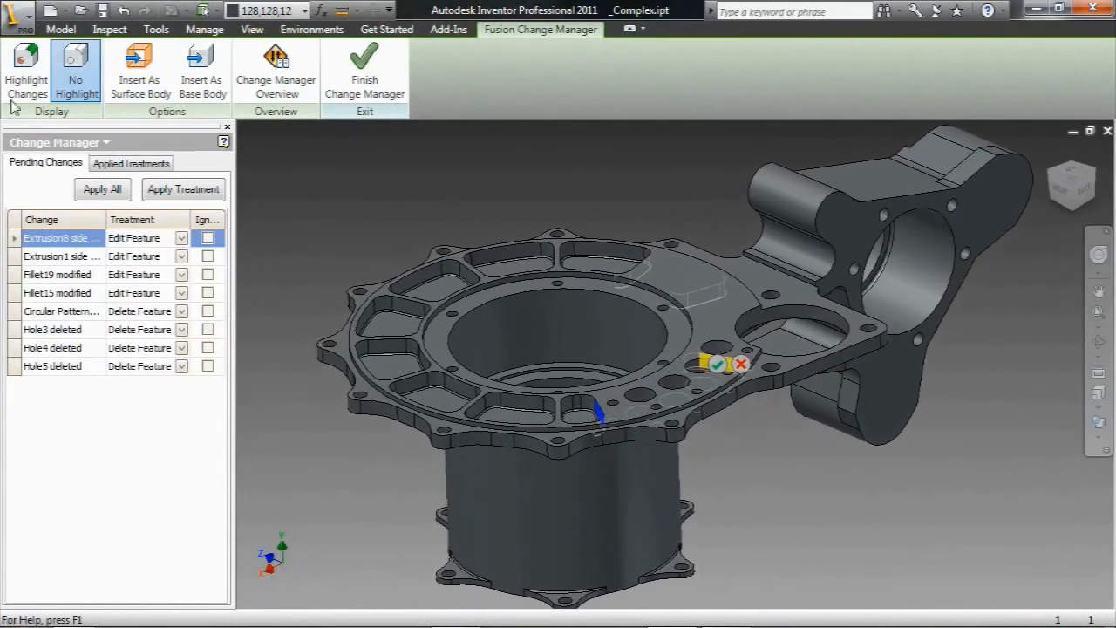
pyautogui.click(32, 85)
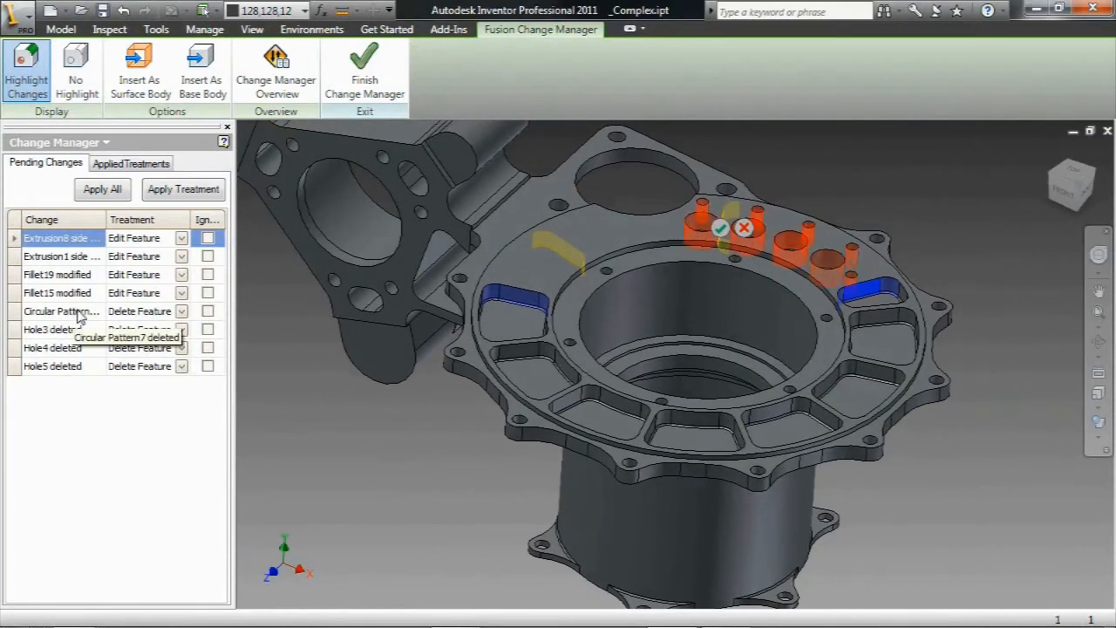
# Apply the Delete Feature treatment to the Circular Pattern7 change, continuing despite it not being first in the list.
pyautogui.click(79, 313)
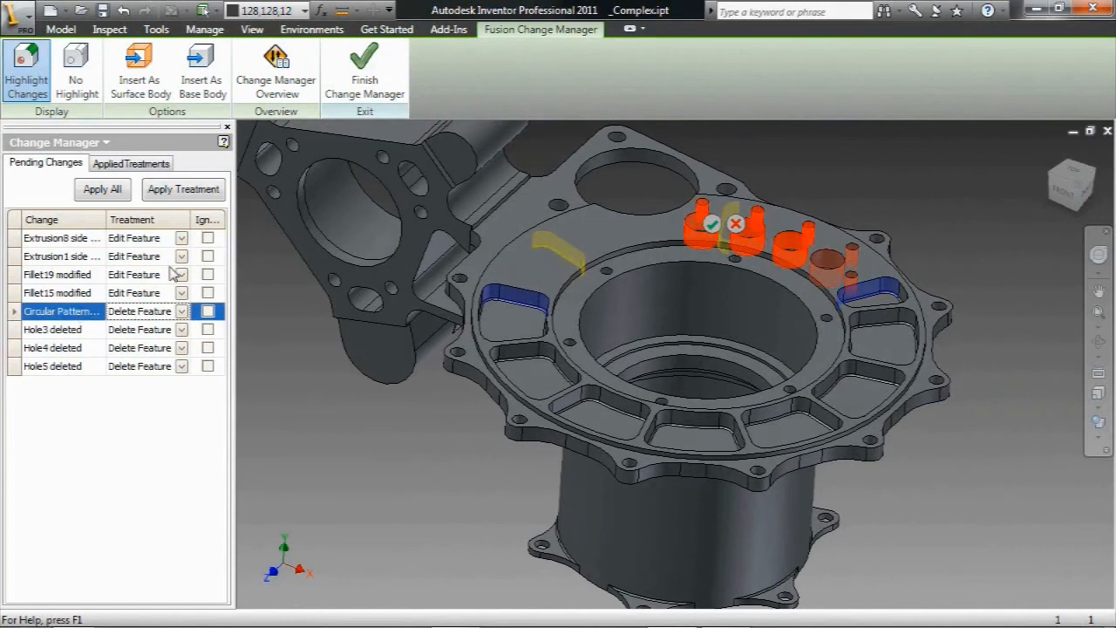
pyautogui.click(185, 189)
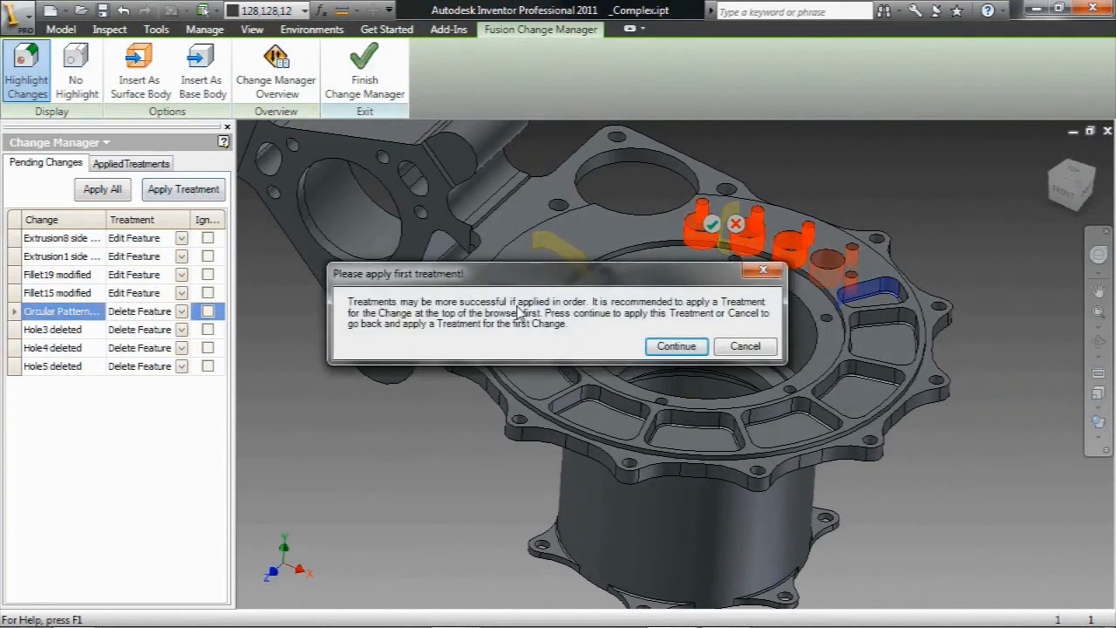
pyautogui.click(677, 346)
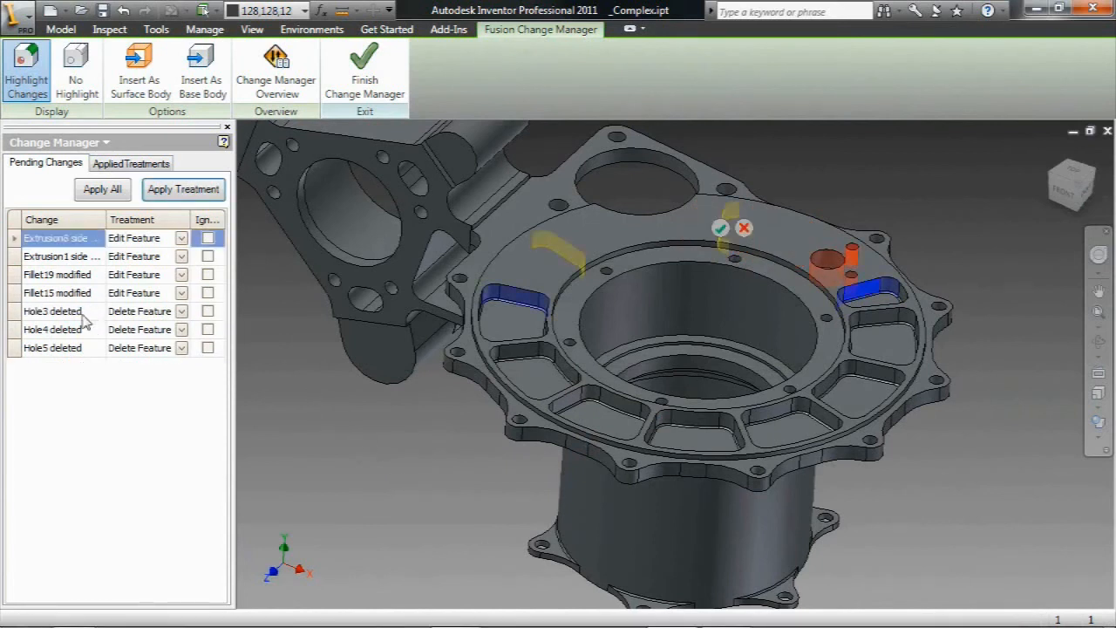
# Apply the Delete Feature treatments for the deleted Hole3, Hole4 and Hole5.
pyautogui.click(83, 314)
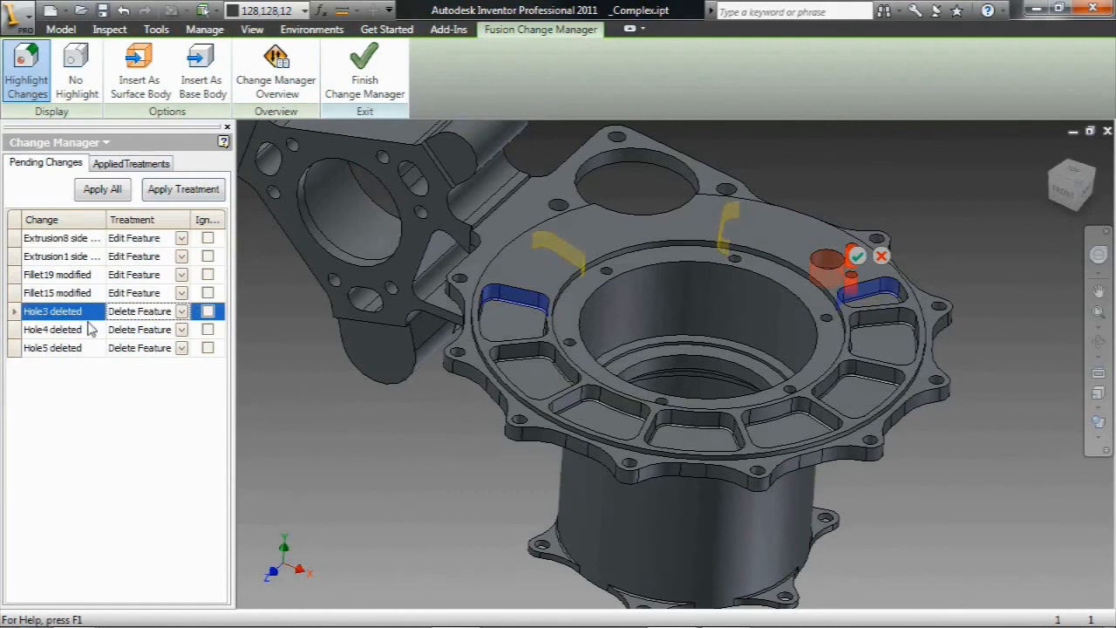
pyautogui.click(183, 189)
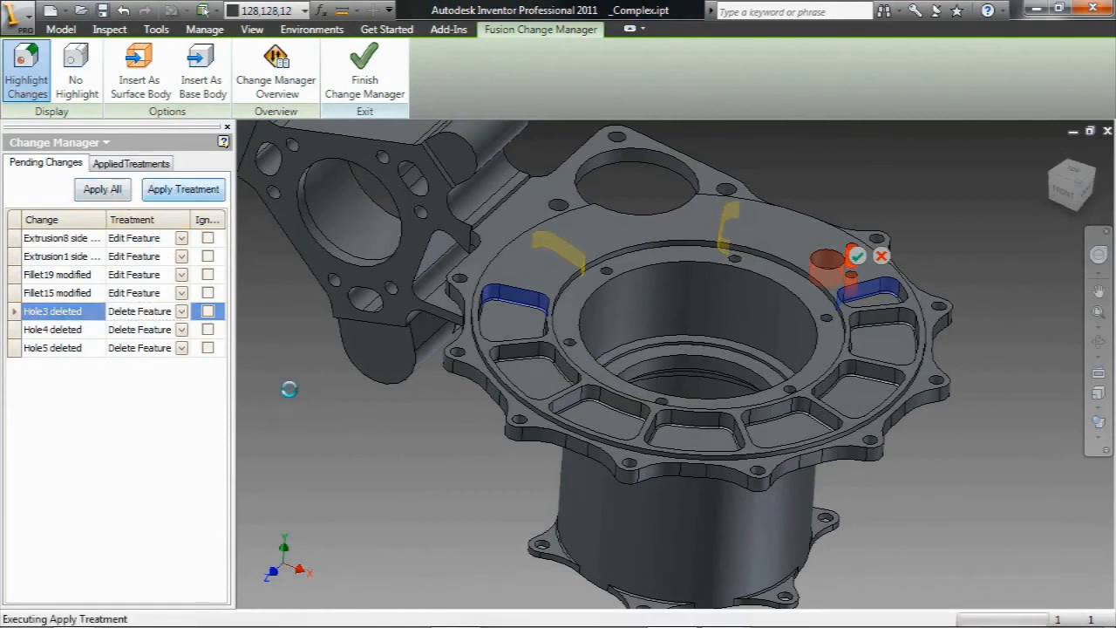
pyautogui.click(74, 313)
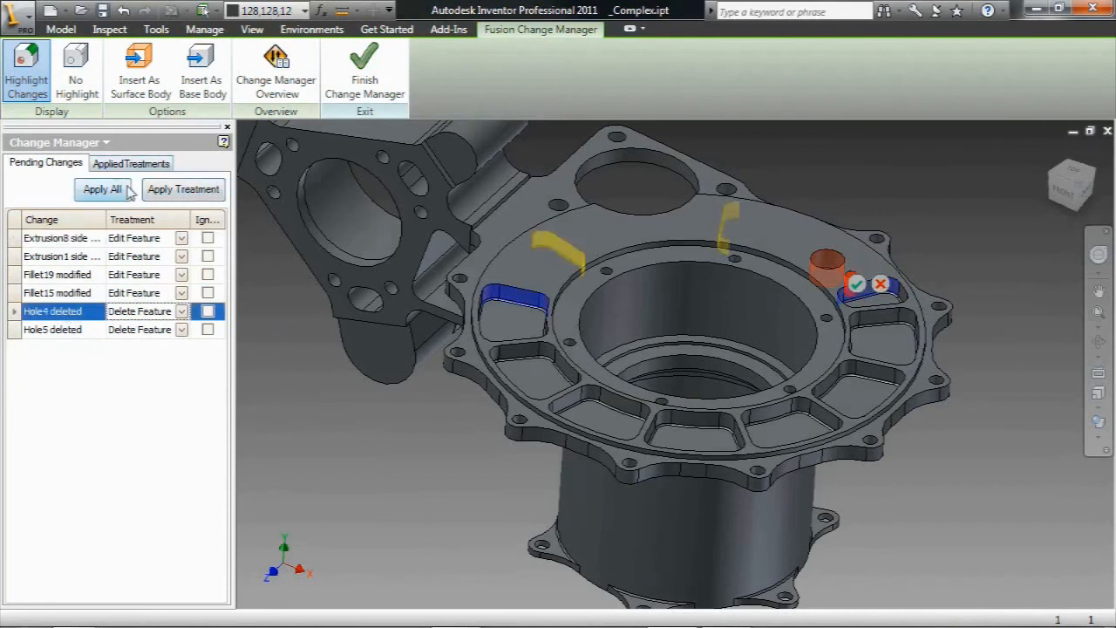
pyautogui.click(194, 197)
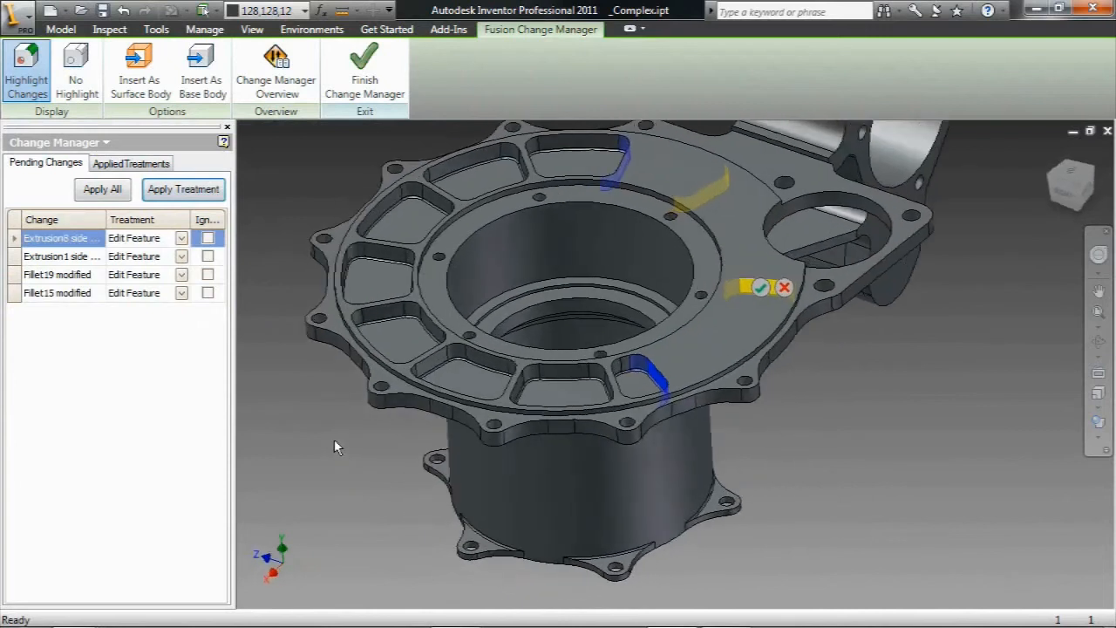
# Review the highlighted pocket changes and mark the Extrusion1 side and Fillet15 changes as ignored.
pyautogui.click(79, 257)
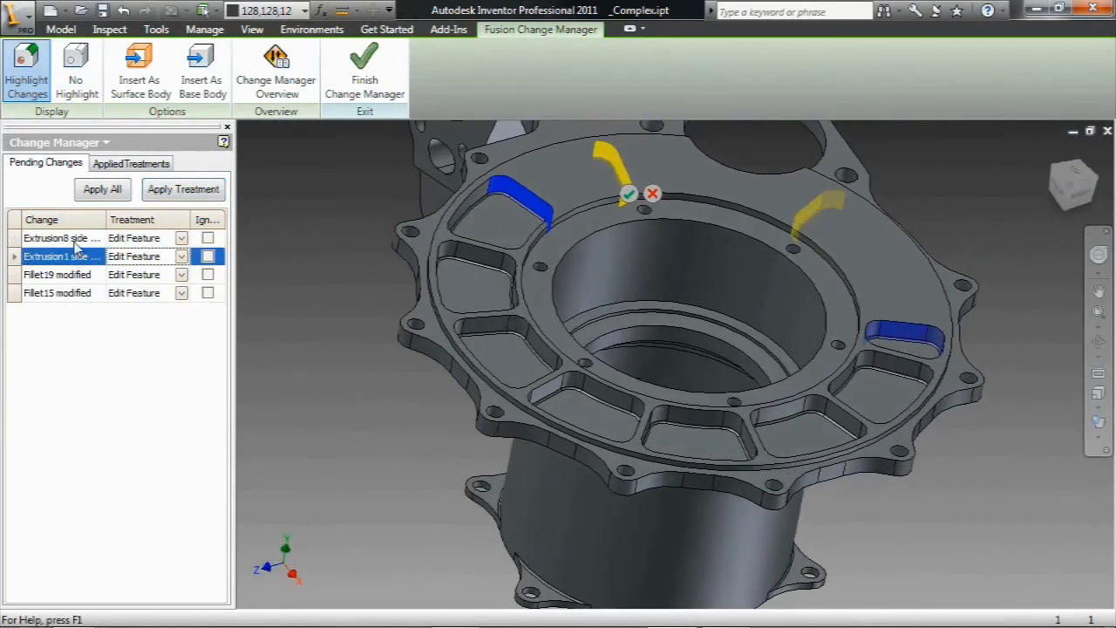
pyautogui.click(75, 243)
pyautogui.click(74, 259)
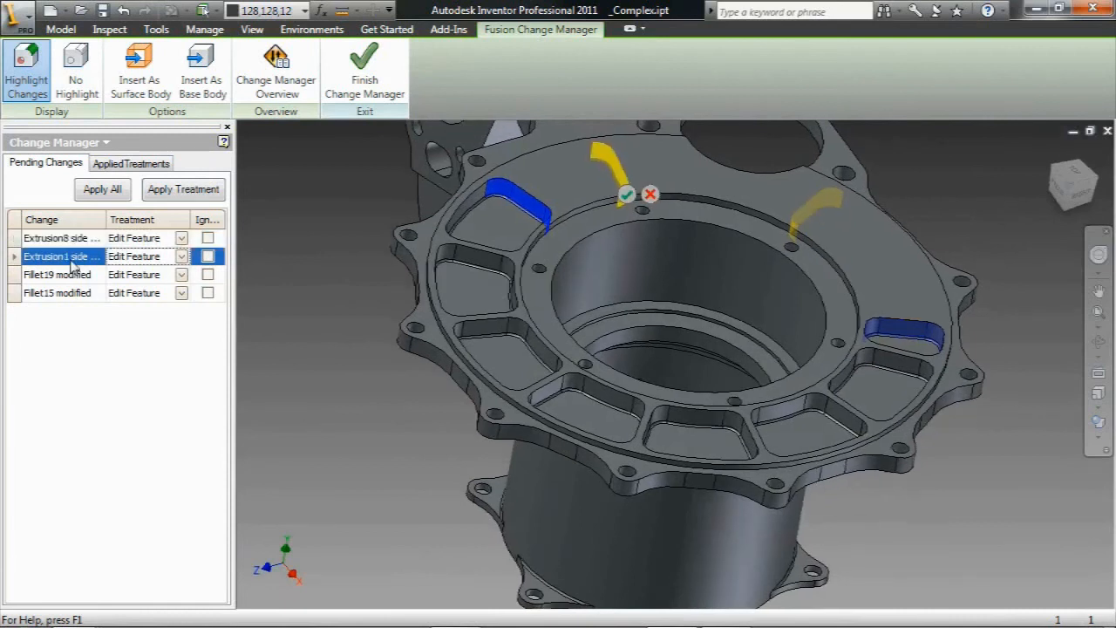
pyautogui.click(208, 256)
pyautogui.click(79, 277)
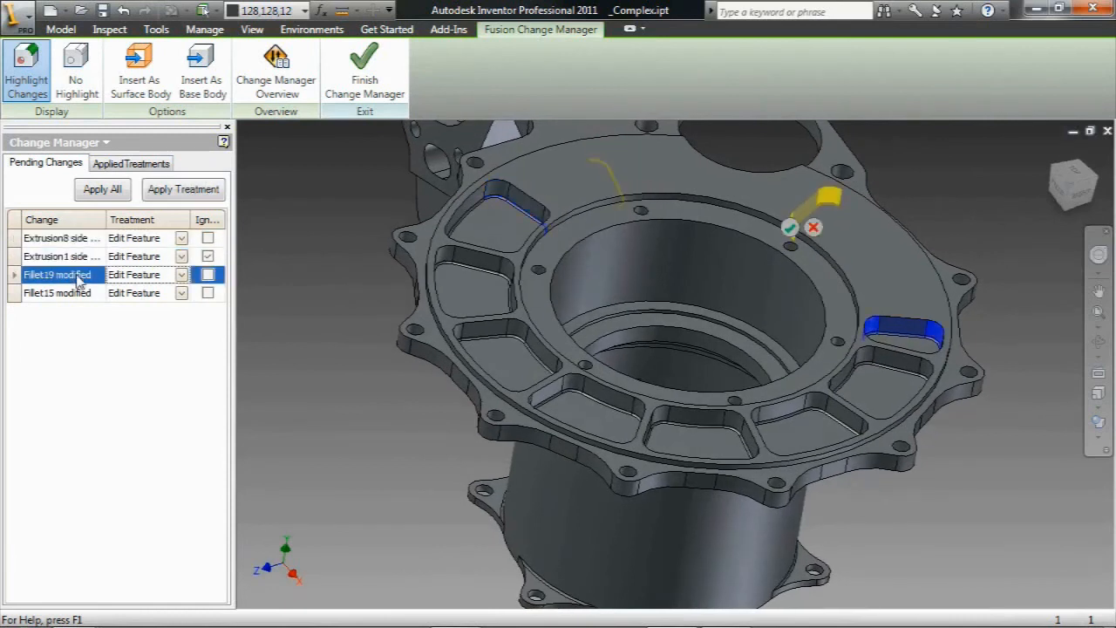
pyautogui.click(79, 295)
pyautogui.click(207, 294)
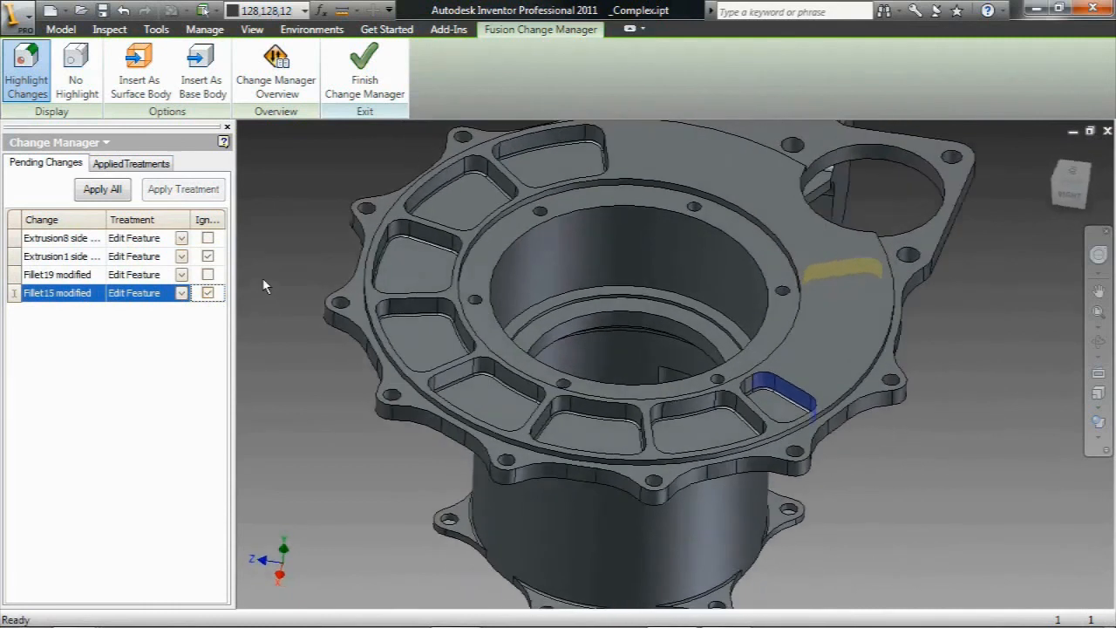
# Apply the Extrusion8 side and Fillet19 edits, then finish the Change Manager with the Fillet15 change ignored as well.
pyautogui.click(72, 239)
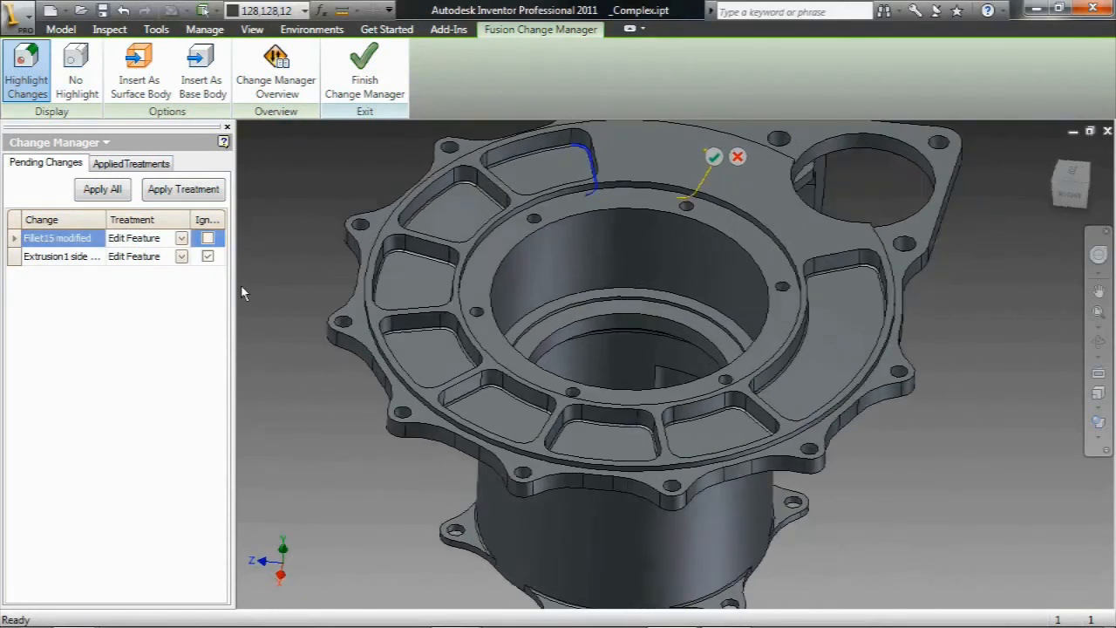
pyautogui.click(209, 239)
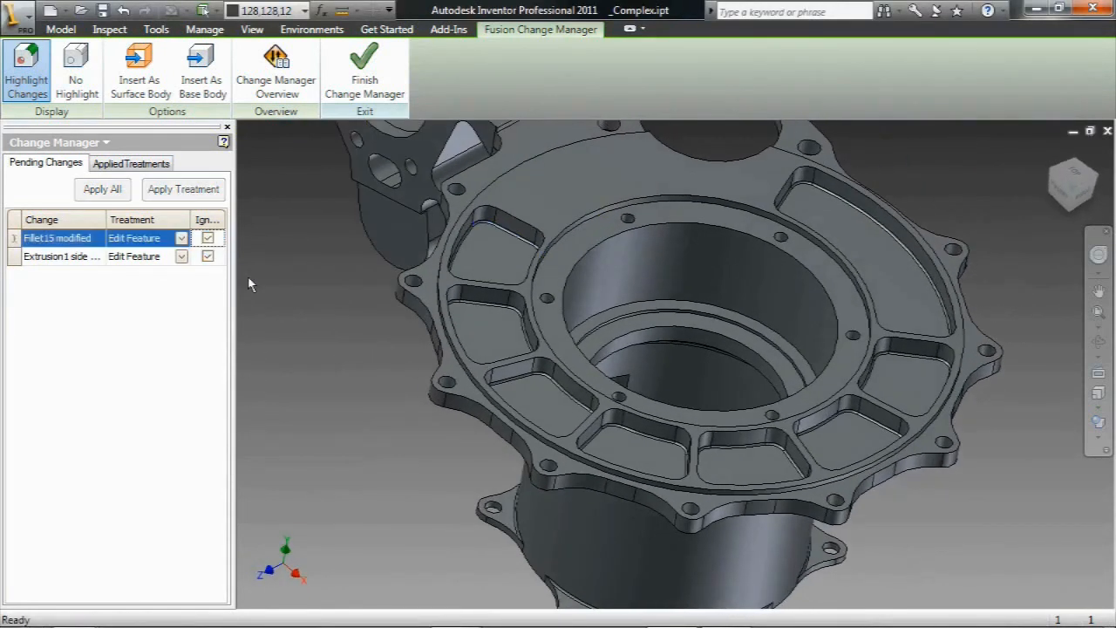
pyautogui.click(363, 74)
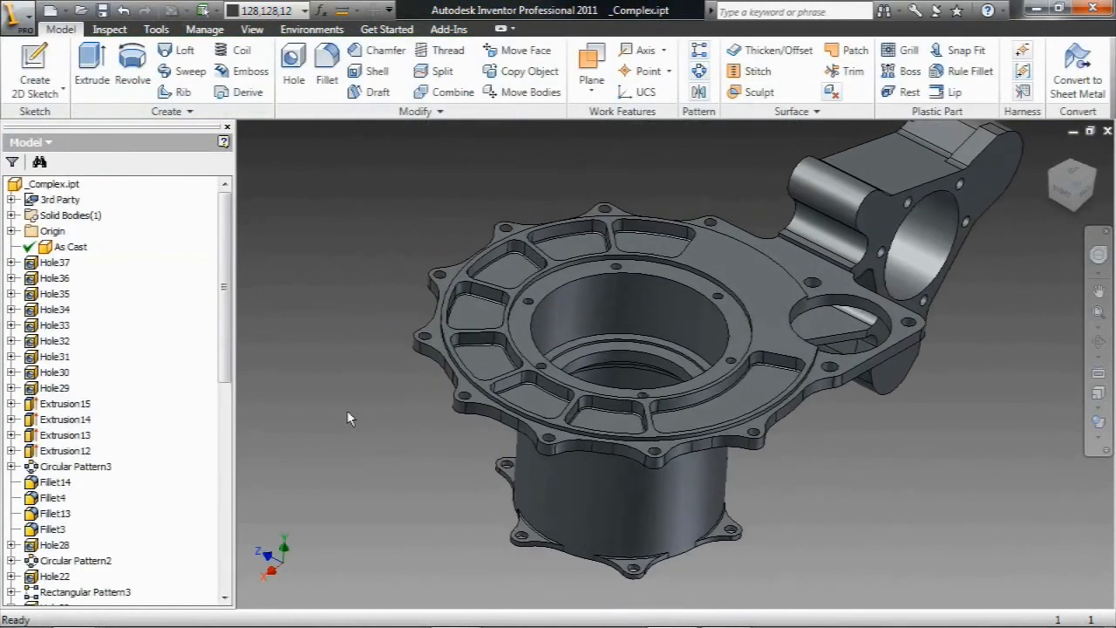
# Using Feature Priority selection, open the enlarged pocket's sketch to examine its updated profile, and leave the sketch without editing it.
pyautogui.moveTo(224, 312); pyautogui.dragTo(225, 381)
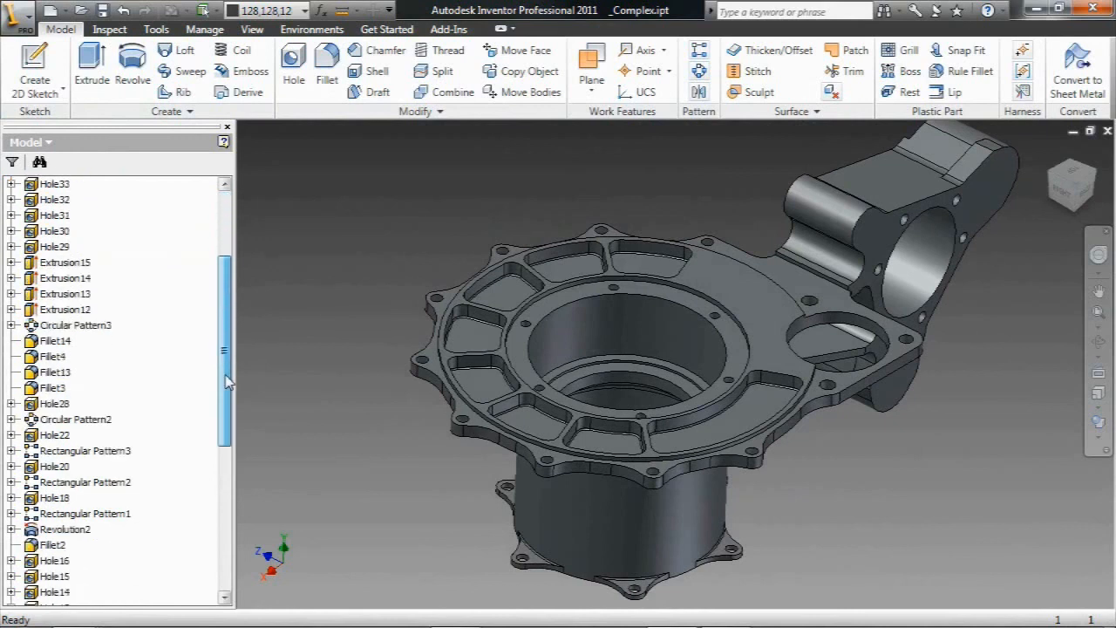
pyautogui.rightClick(364, 209)
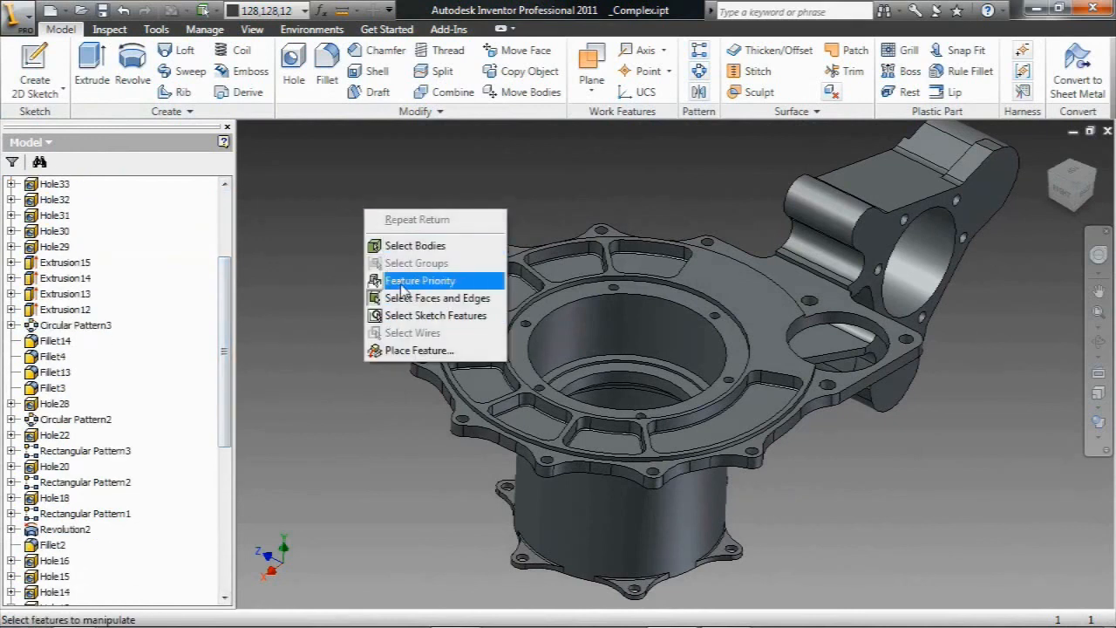
pyautogui.click(403, 282)
pyautogui.click(764, 399)
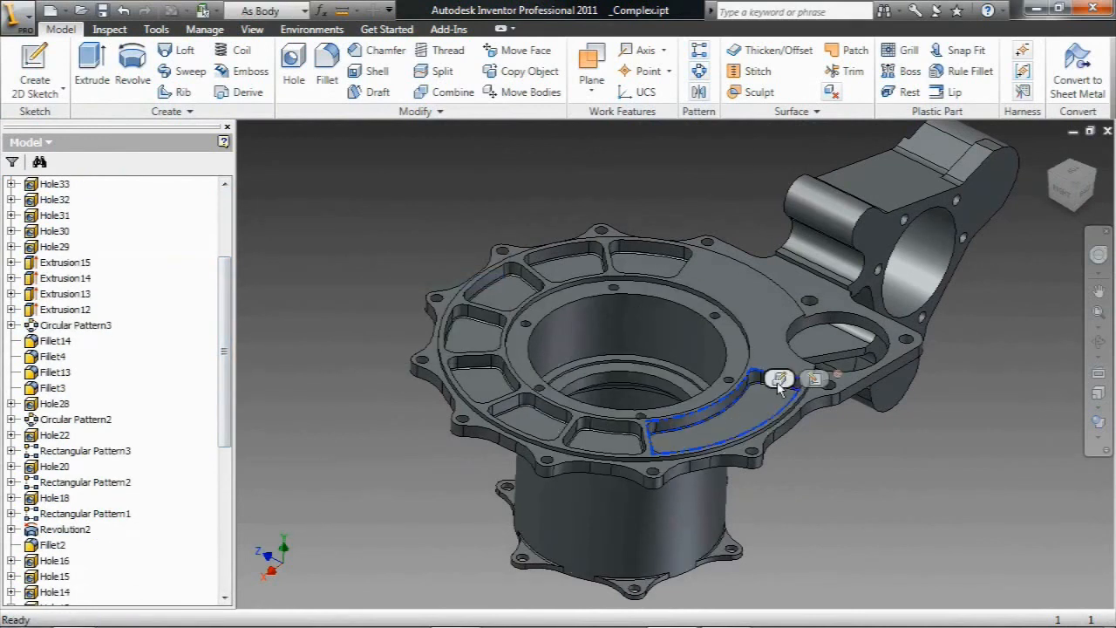
pyautogui.click(815, 380)
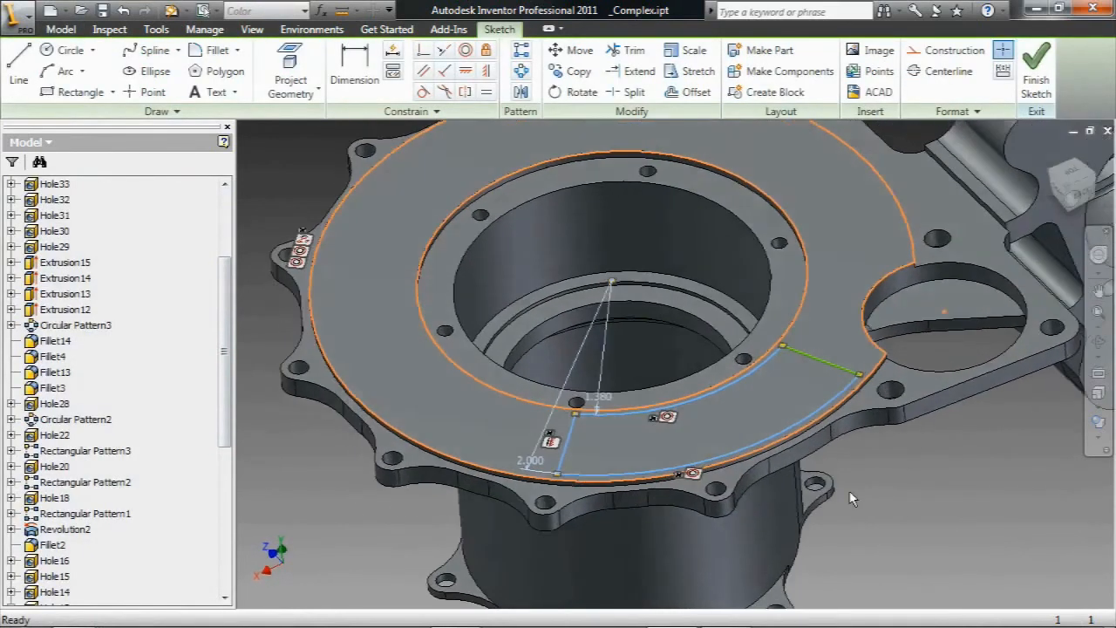
pyautogui.rightClick(955, 501)
pyautogui.click(1010, 104)
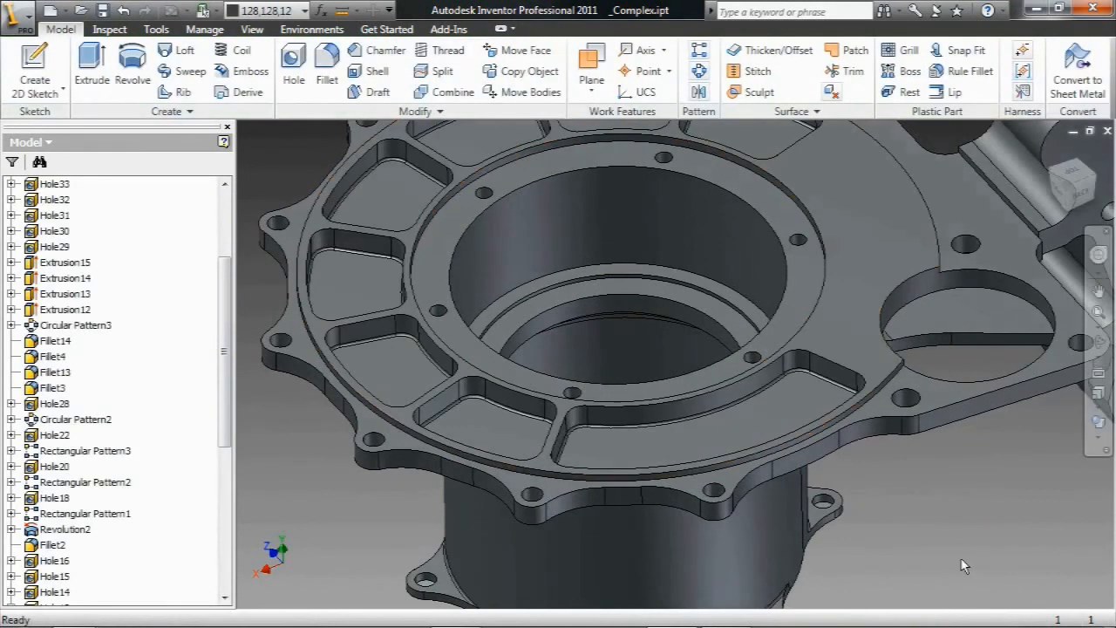